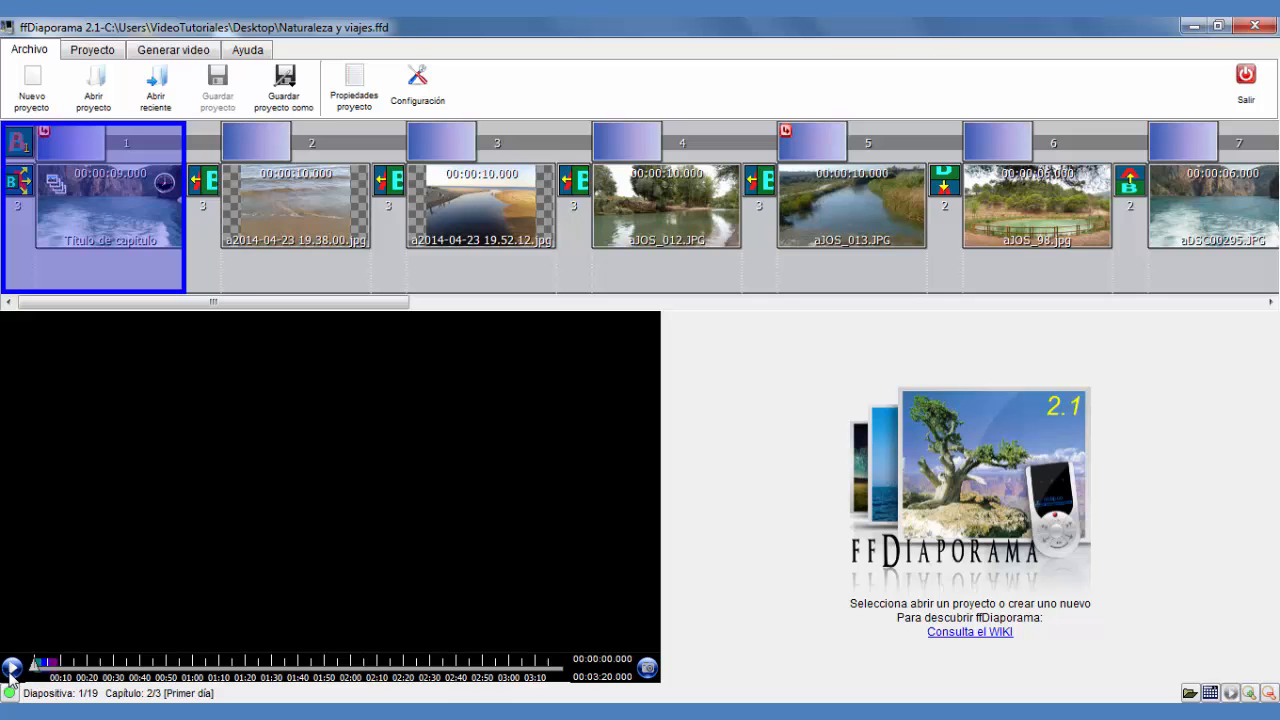
Play the slideshow preview and pause it
left_click(12, 668)
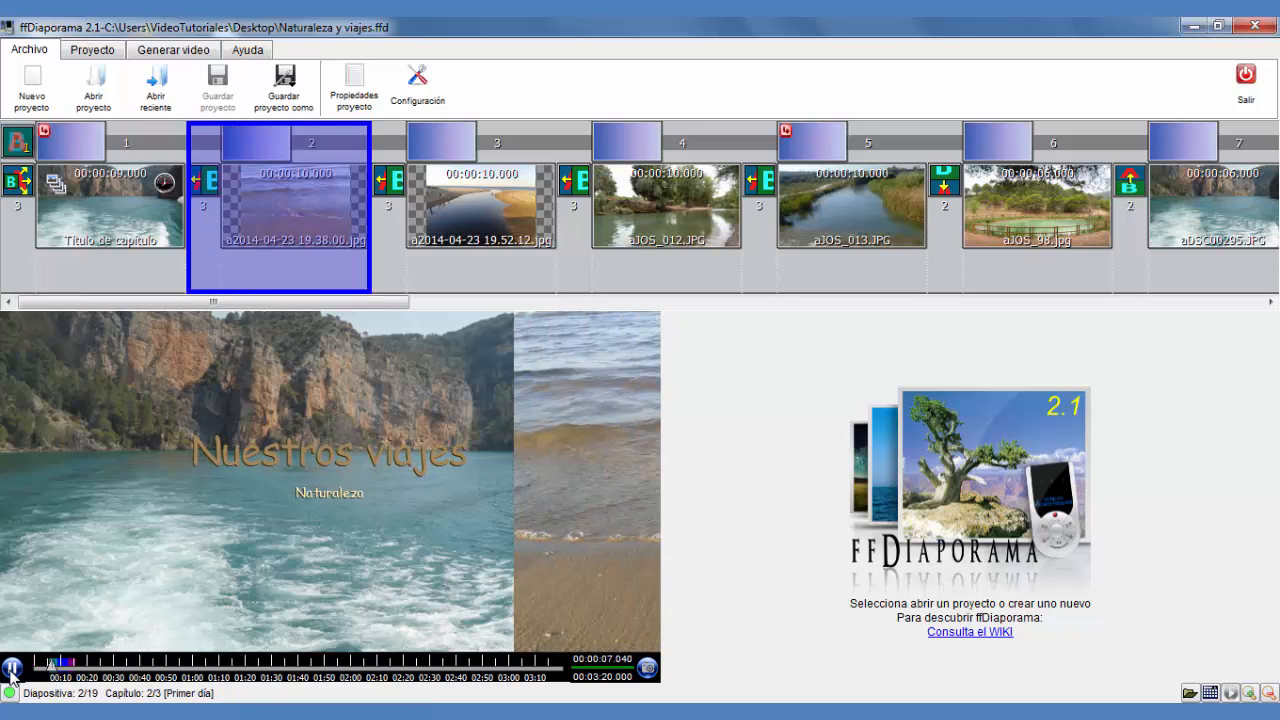
left_click(12, 670)
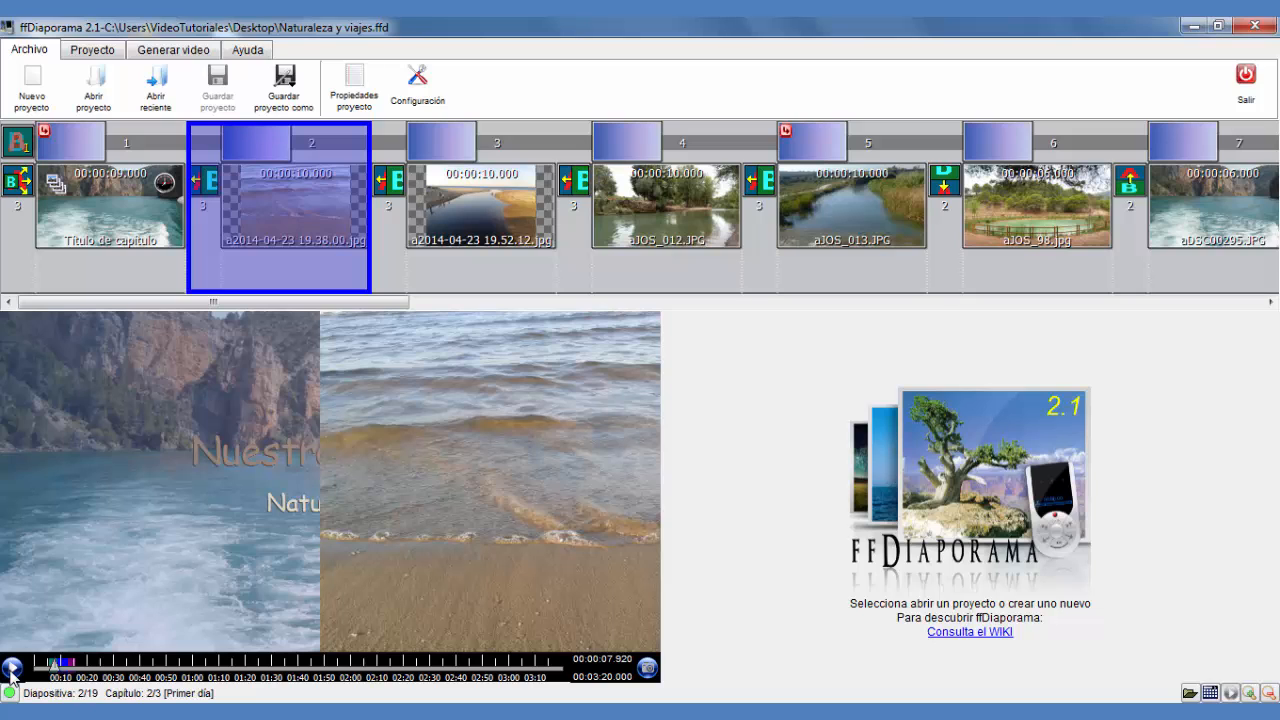
Open the first slide's properties and add a new shot after its third shot
left_click(88, 224)
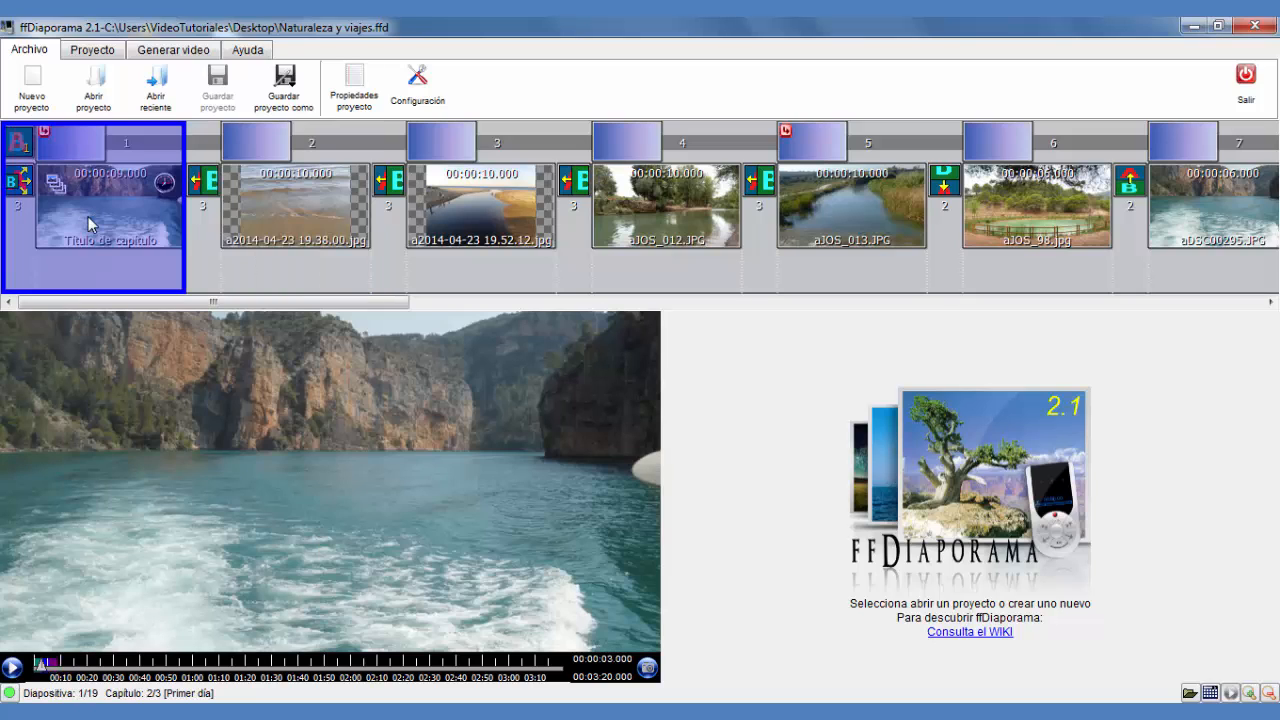
double_click(88, 216)
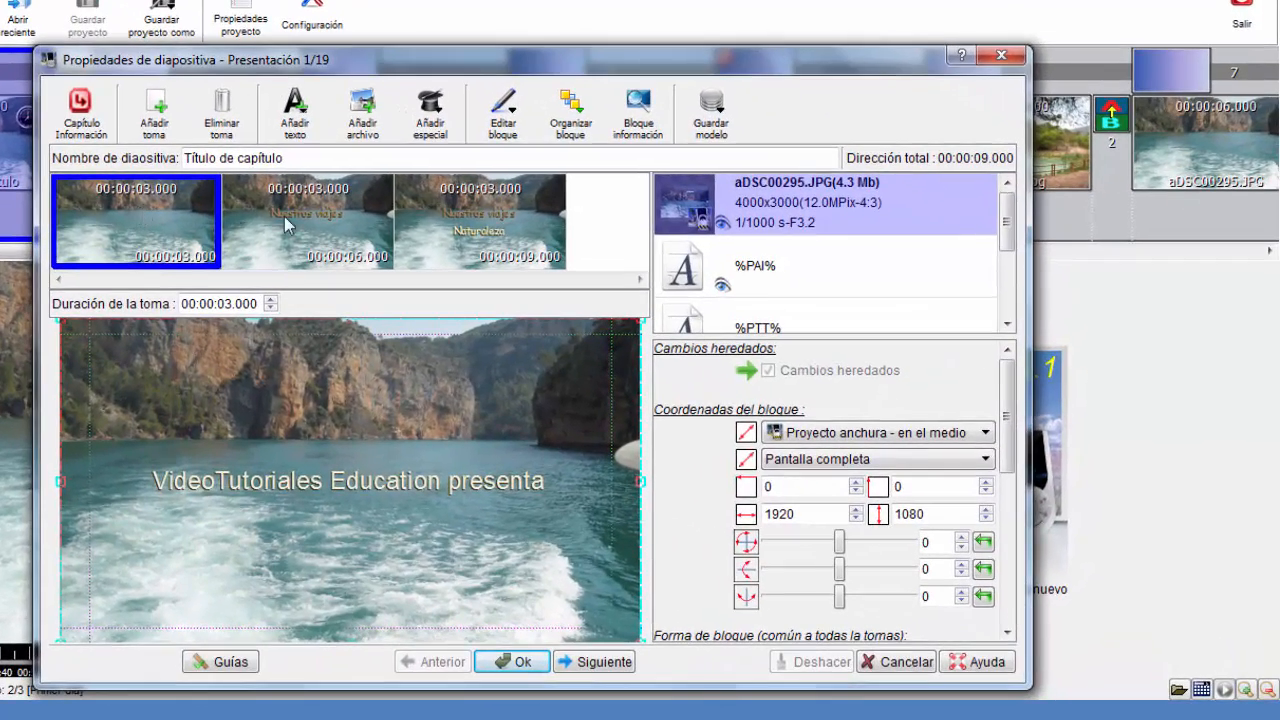
left_click(490, 228)
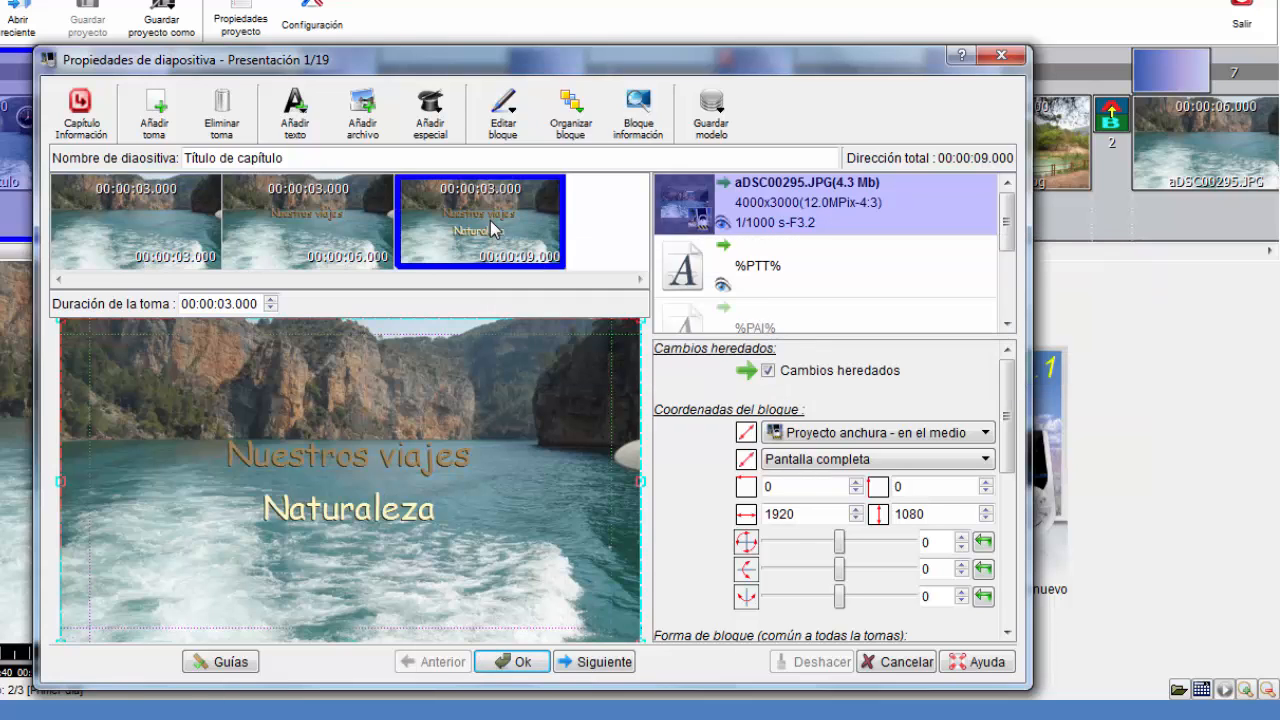
right_click(490, 228)
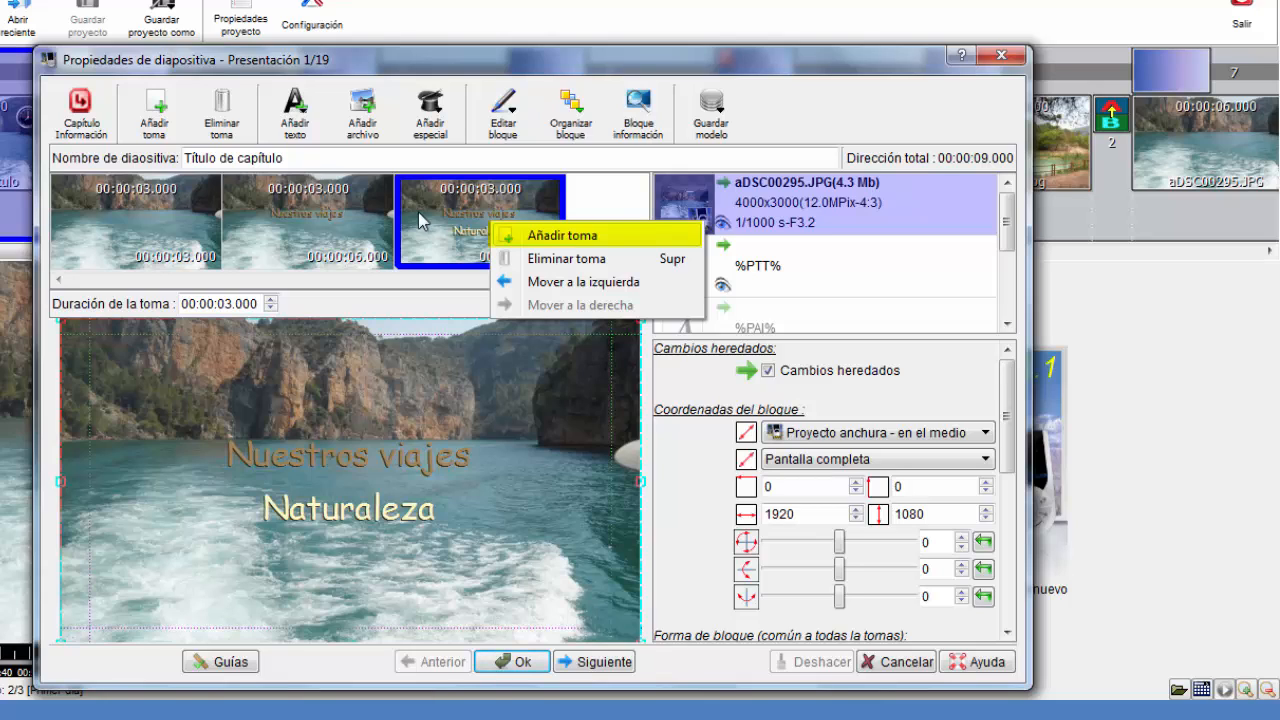
left_click(156, 118)
left_click(156, 118)
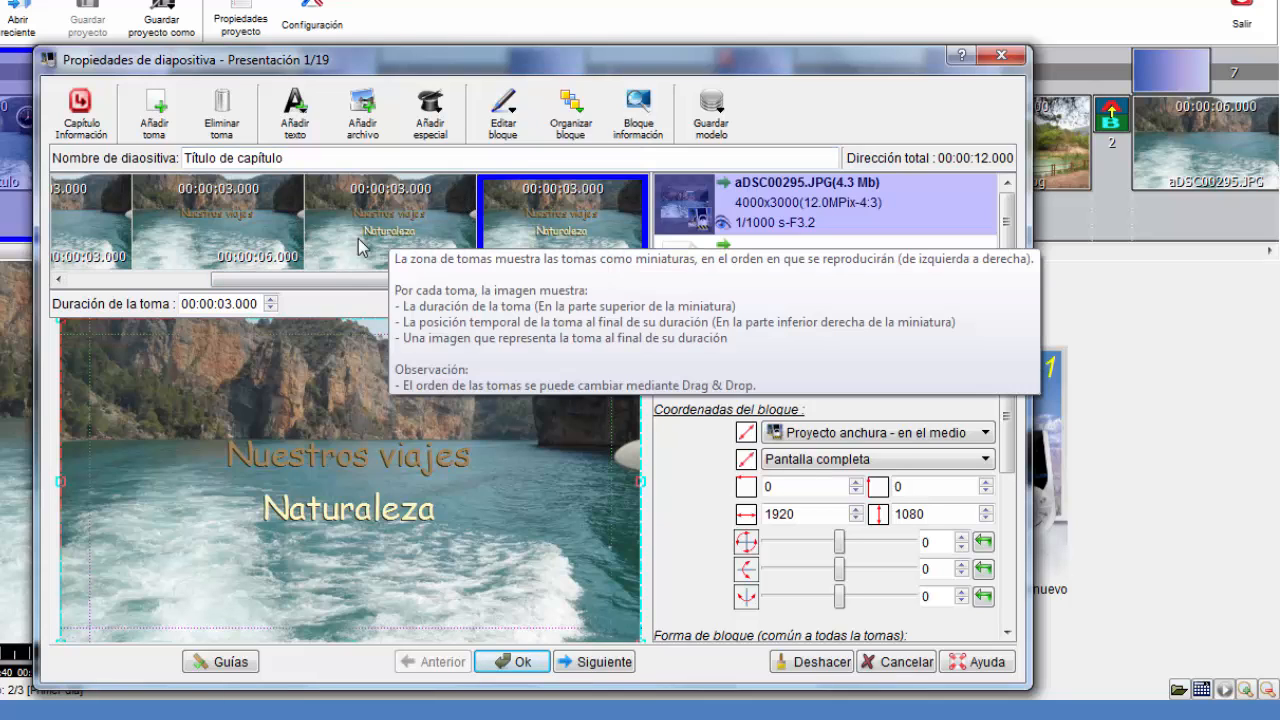
Set the new last shot's duration to 6 seconds and apply the slide's changes
left_click(220, 250)
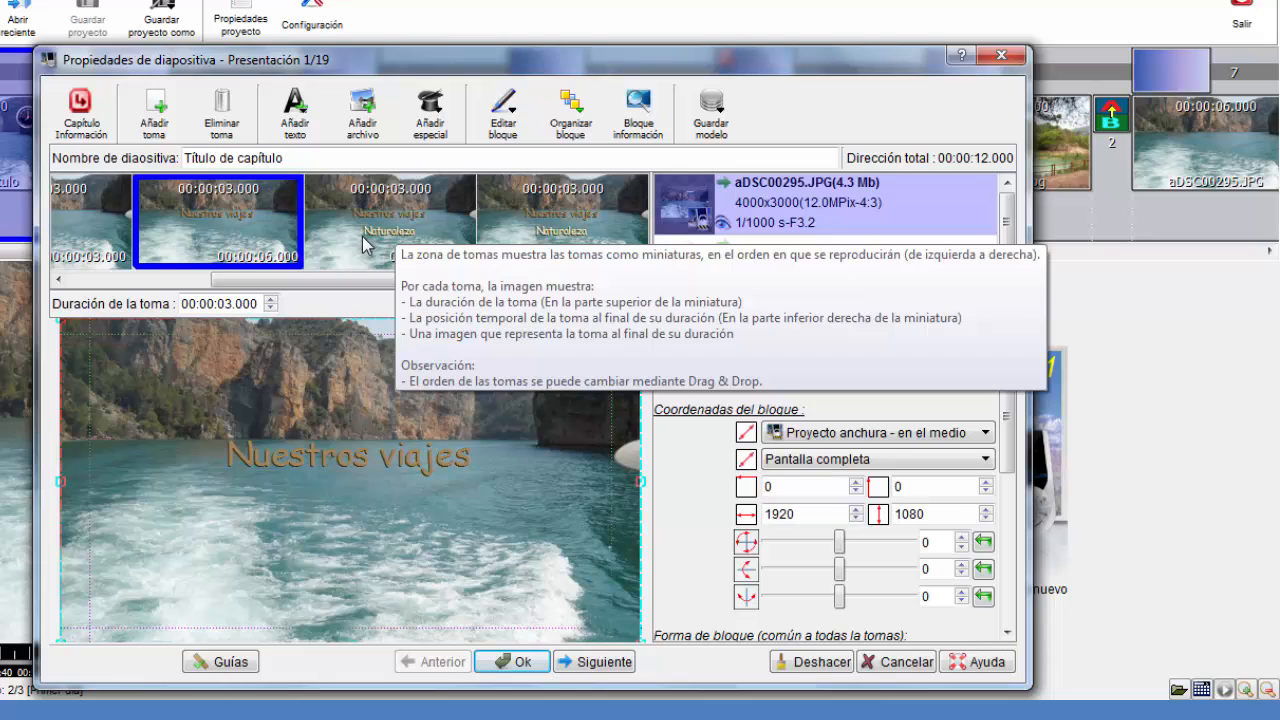
left_click(521, 226)
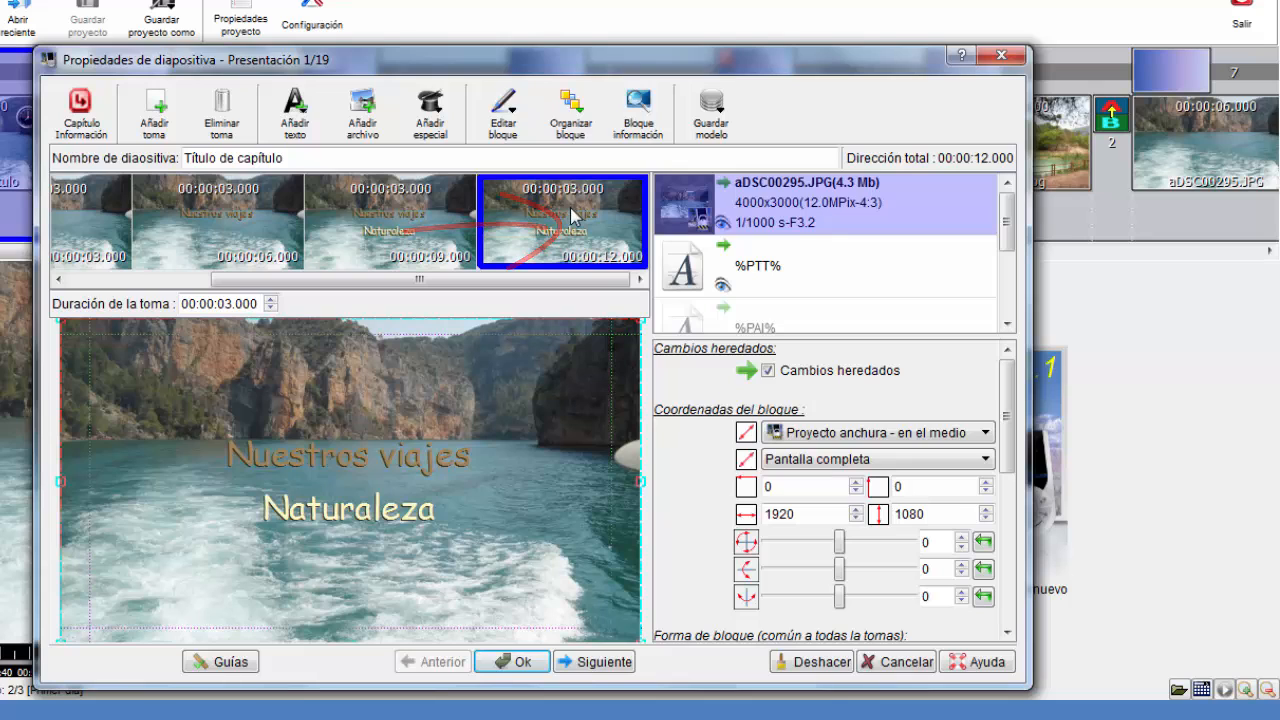
left_click_drag(530, 66, 549, 229)
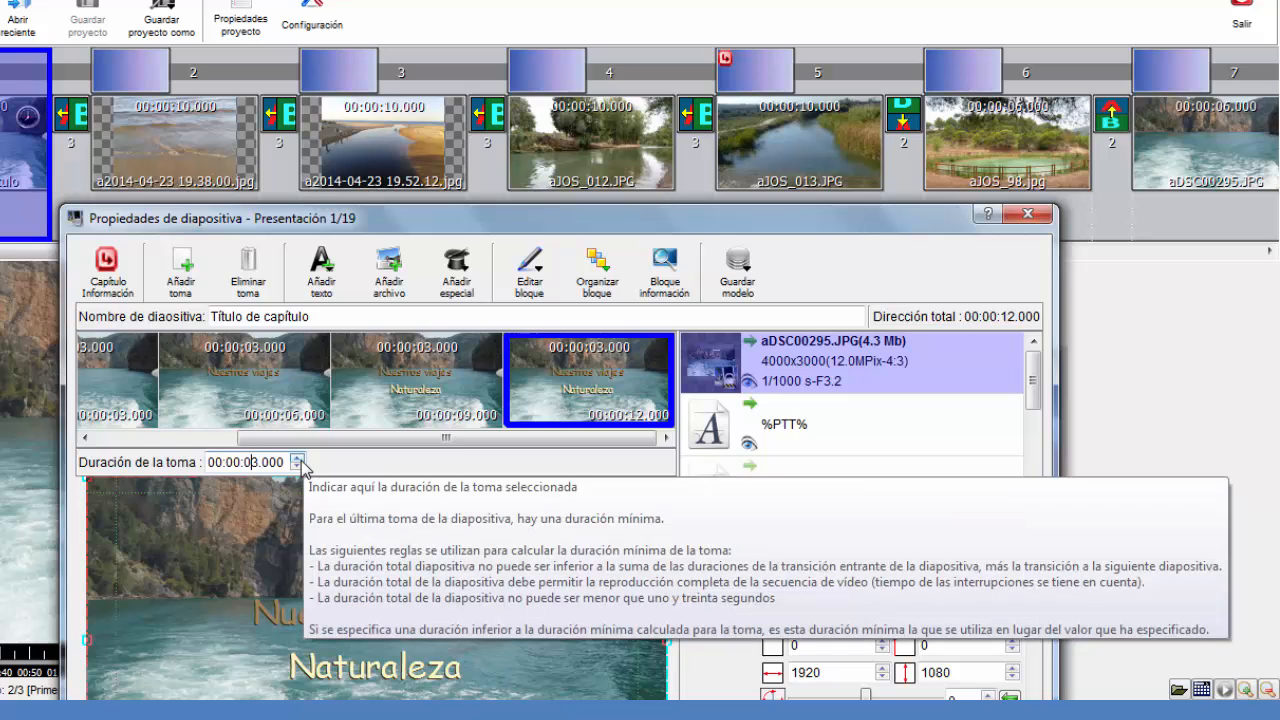
left_click(297, 458)
left_click(297, 458)
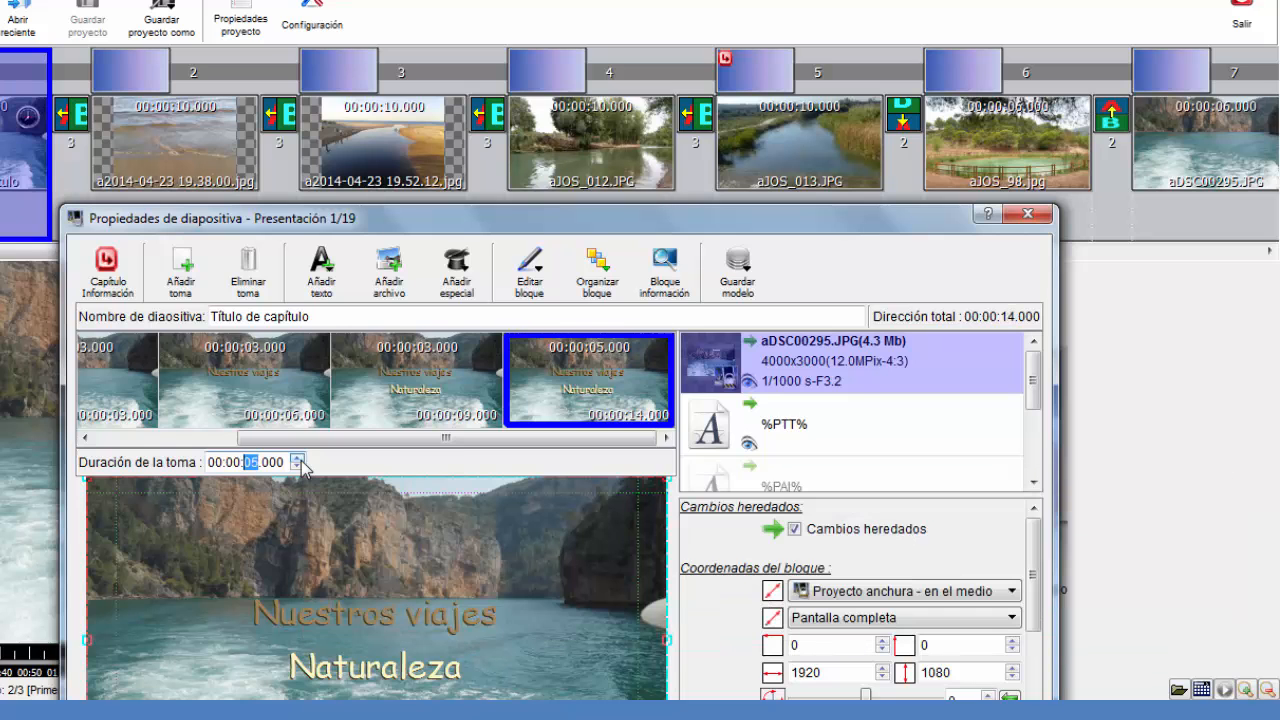
left_click(297, 458)
left_click_drag(396, 231, 407, 164)
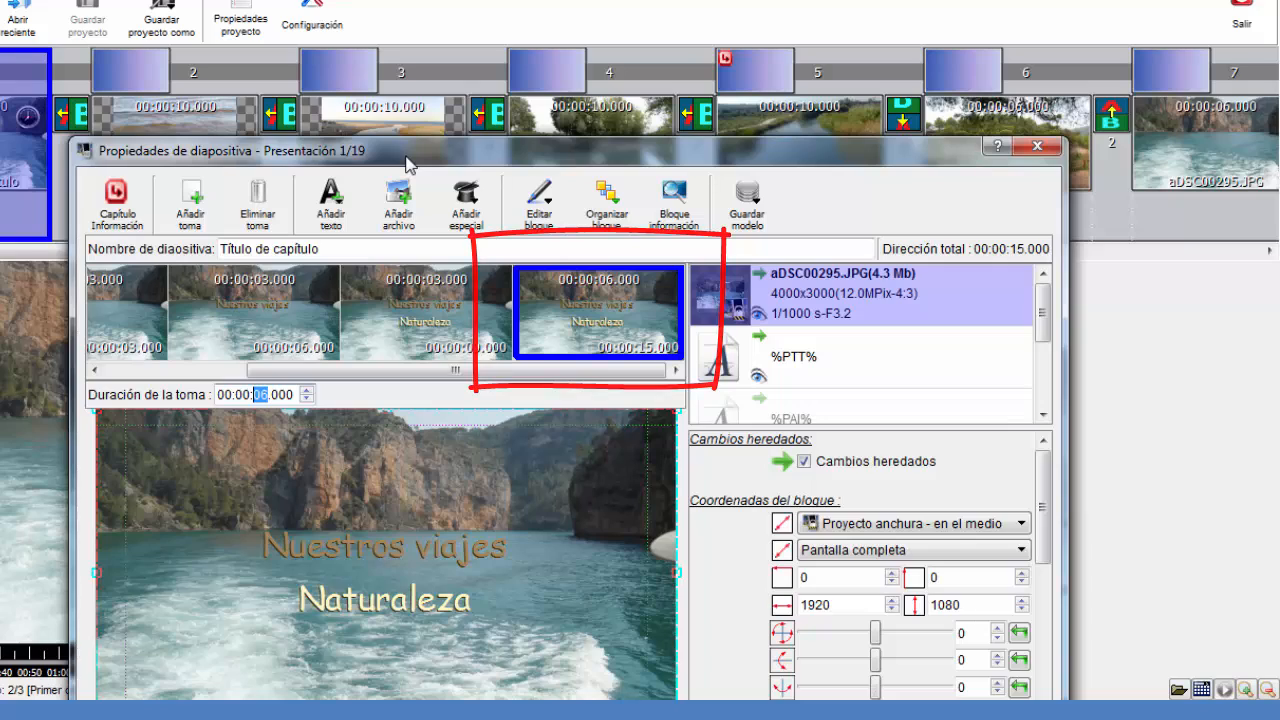
left_click_drag(407, 163, 425, 75)
left_click(571, 664)
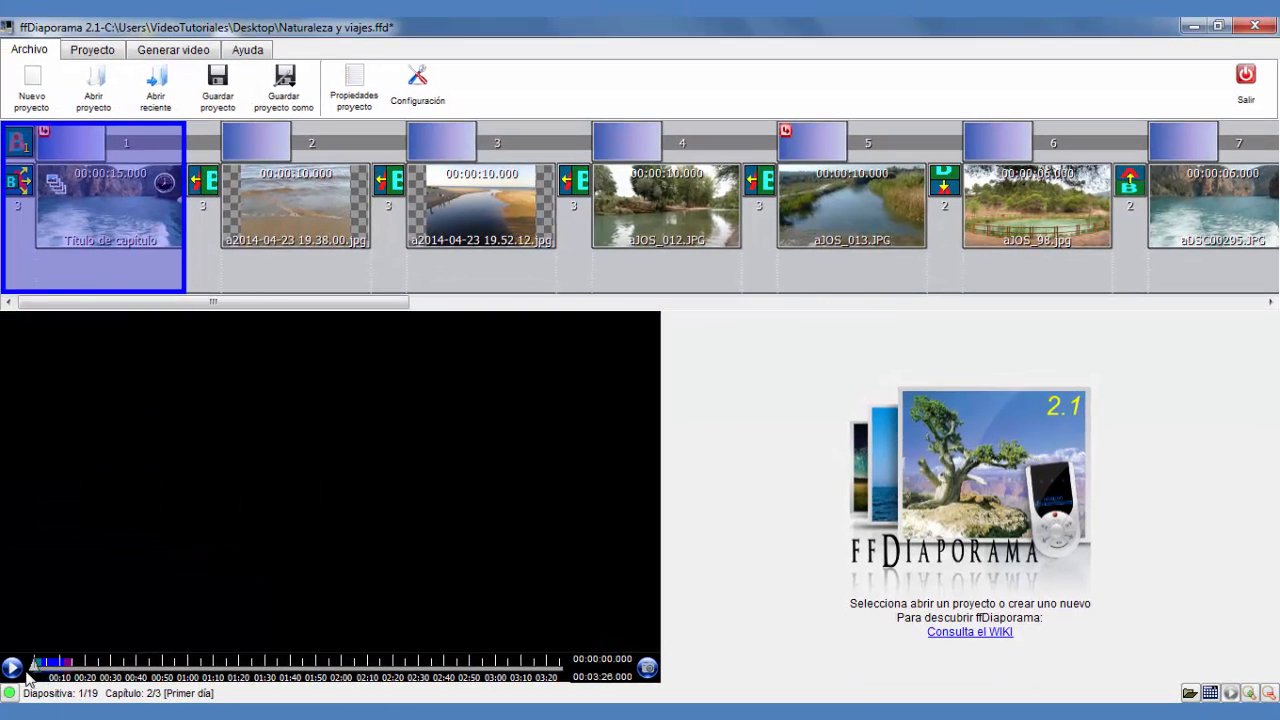
Preview the slideshow and review the first slide's shots and their durations in its properties without changing anything
left_click(12, 668)
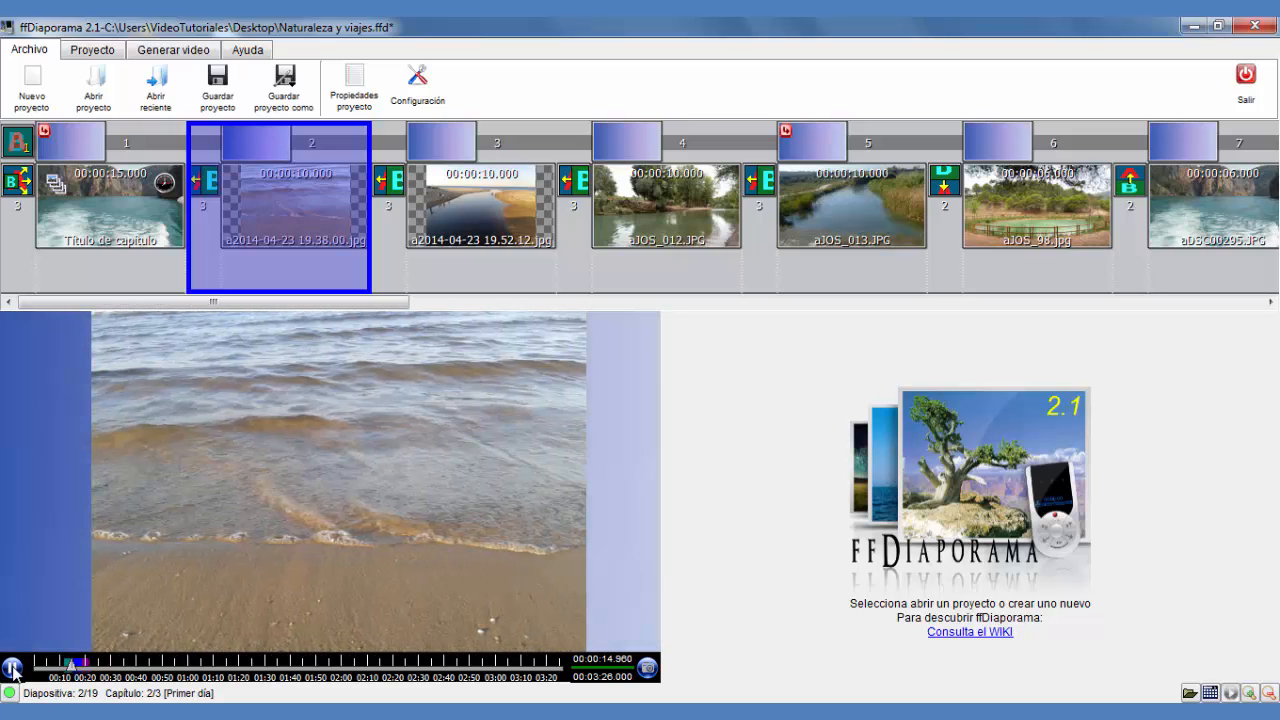
double_click(103, 235)
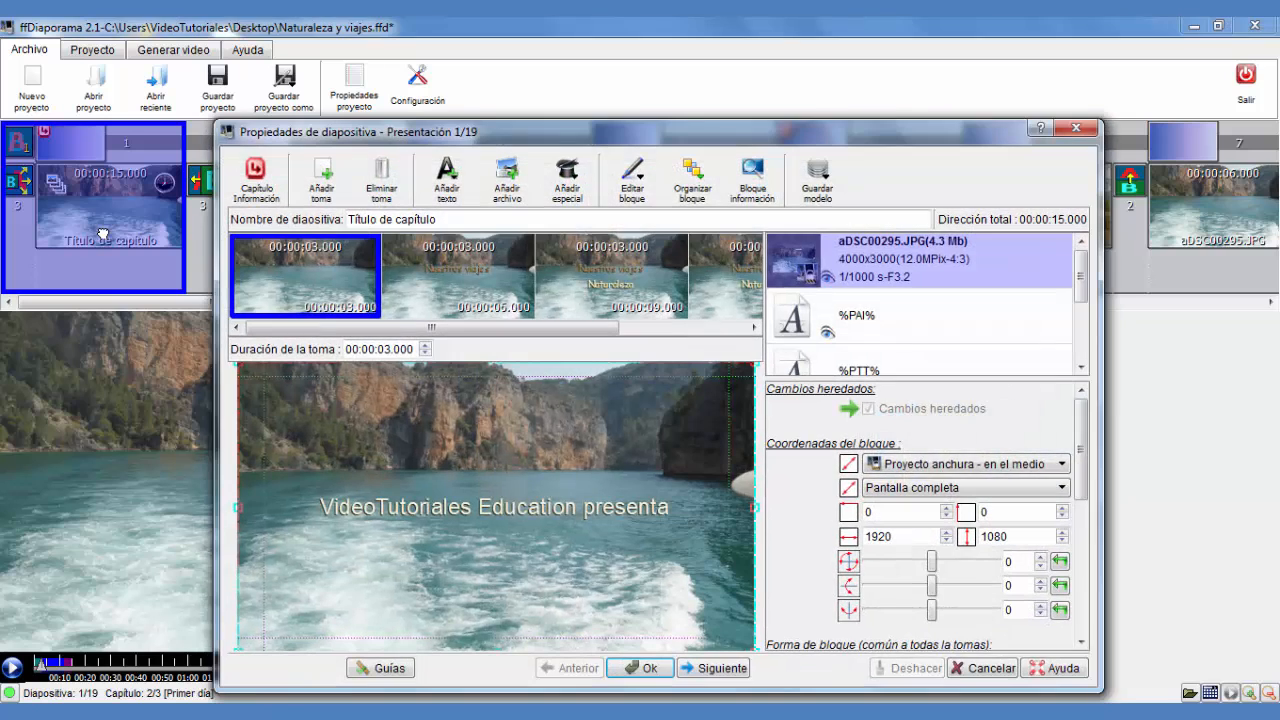
left_click(600, 284)
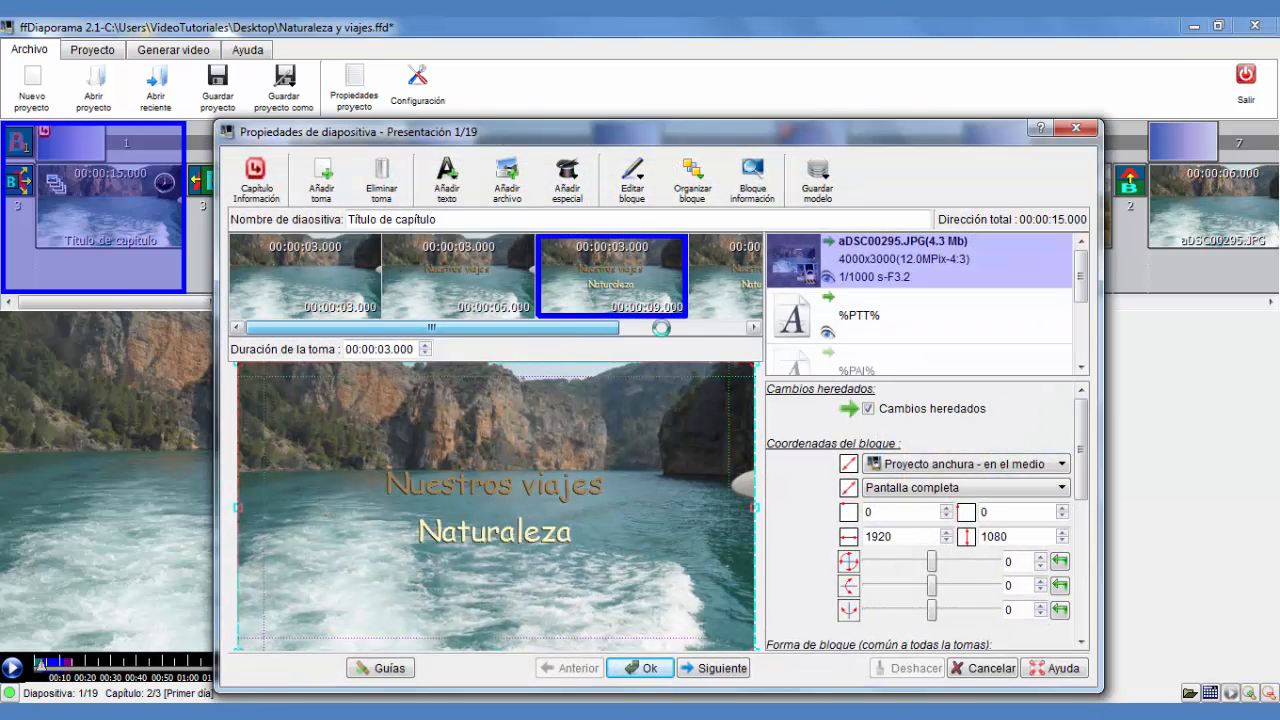
left_click(652, 330)
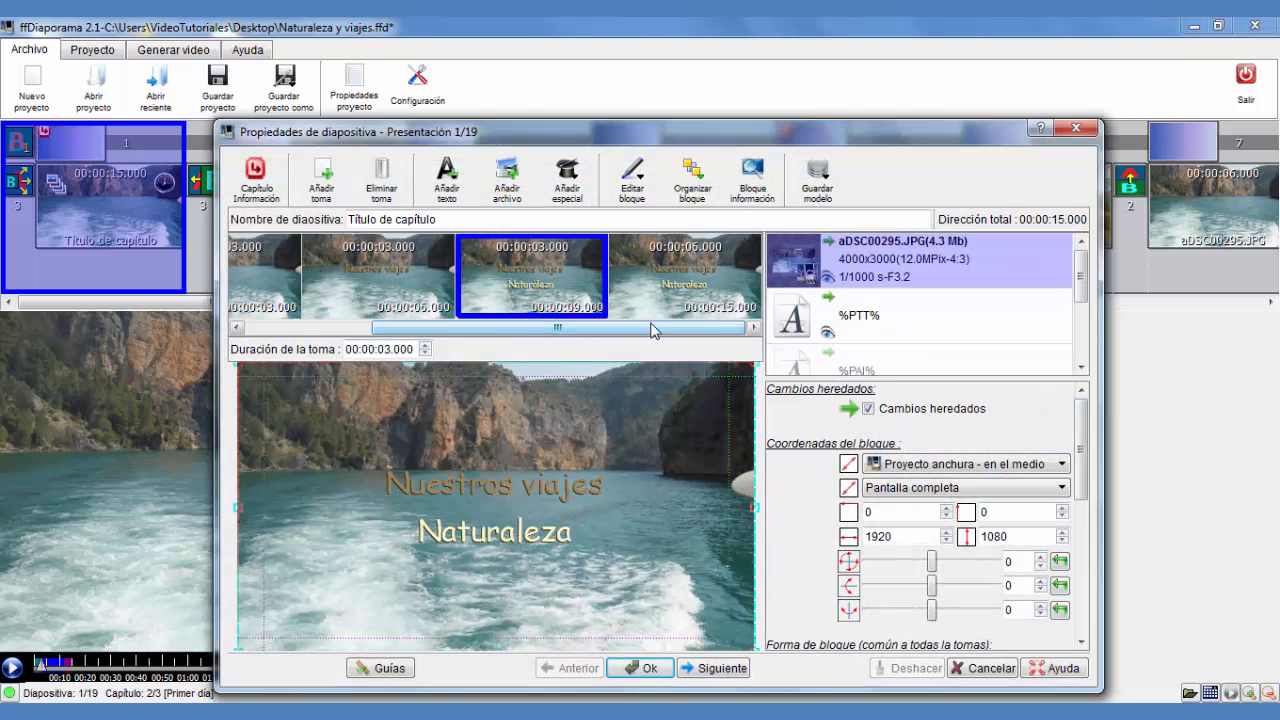
left_click(702, 253)
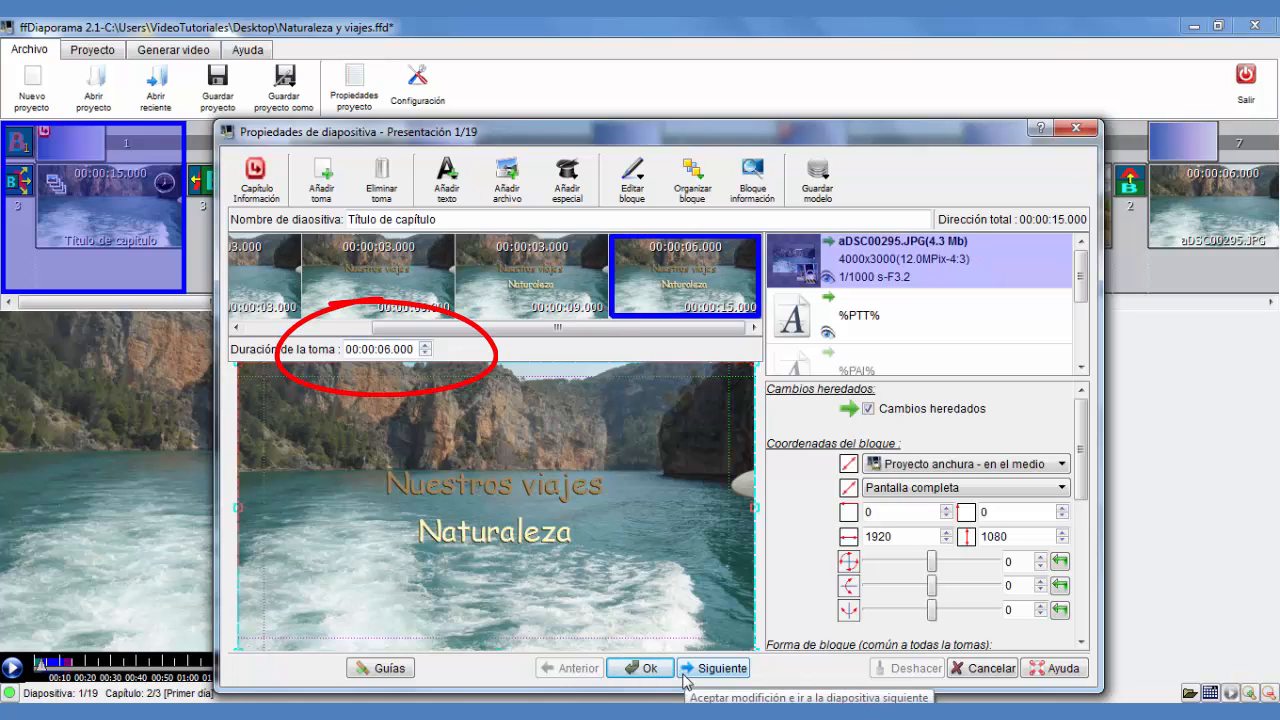
left_click(960, 668)
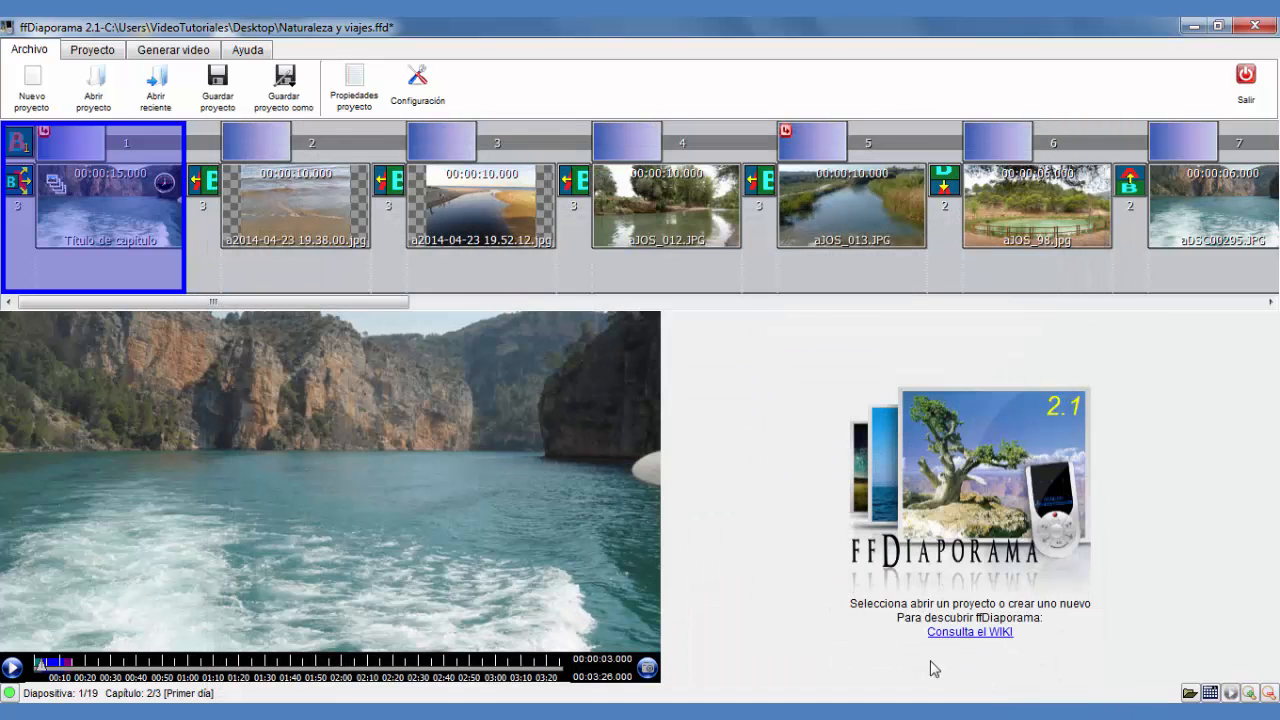
Open the second slide's properties and add a second shot to it
left_click(306, 238)
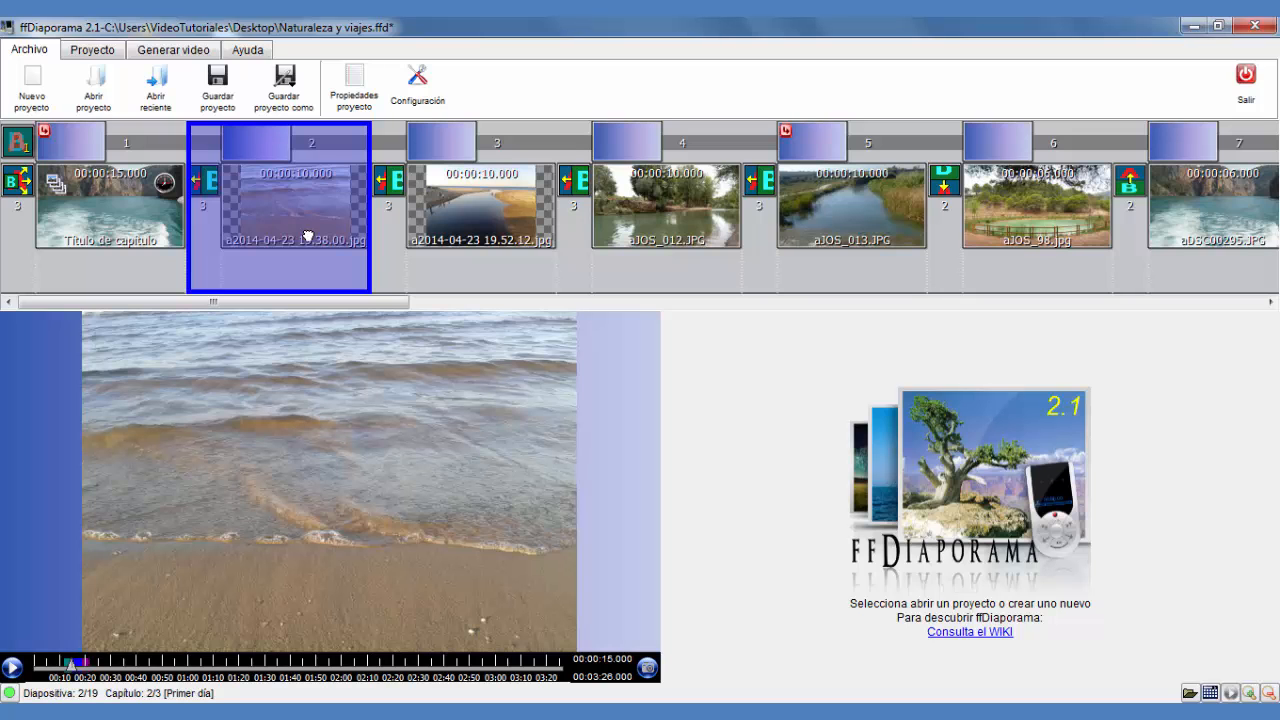
double_click(308, 212)
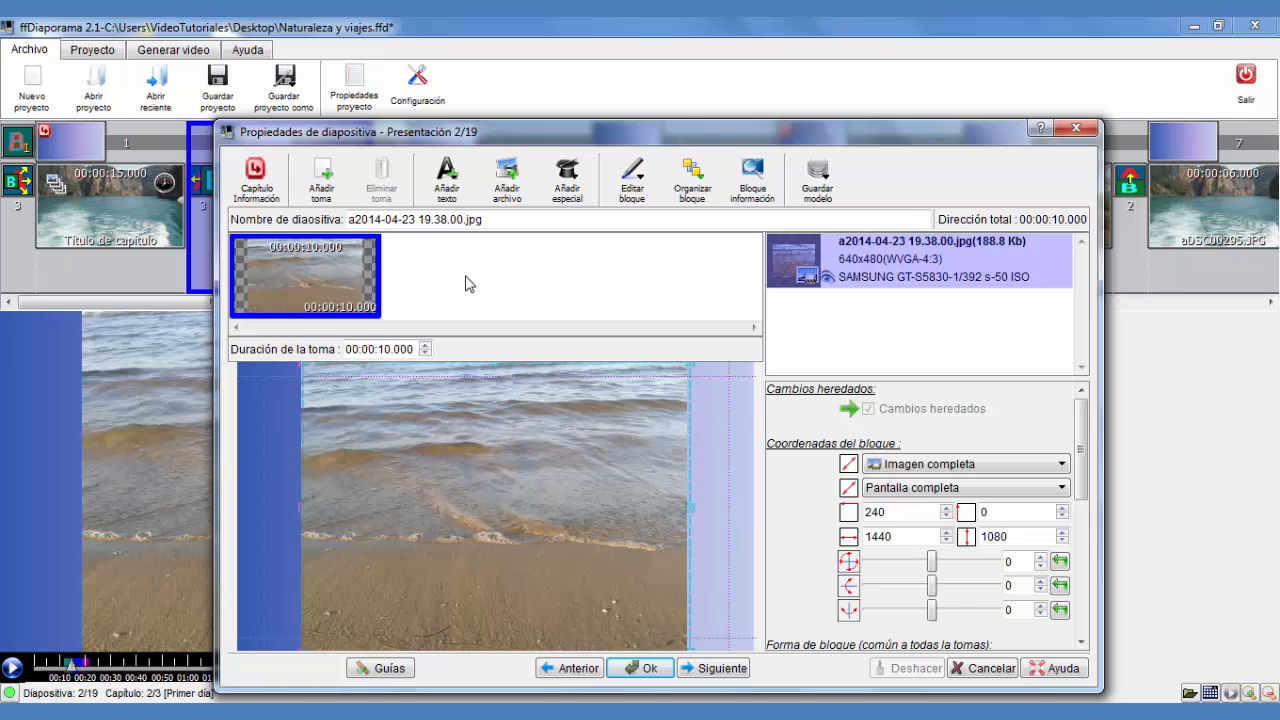
mouse_move(469, 284)
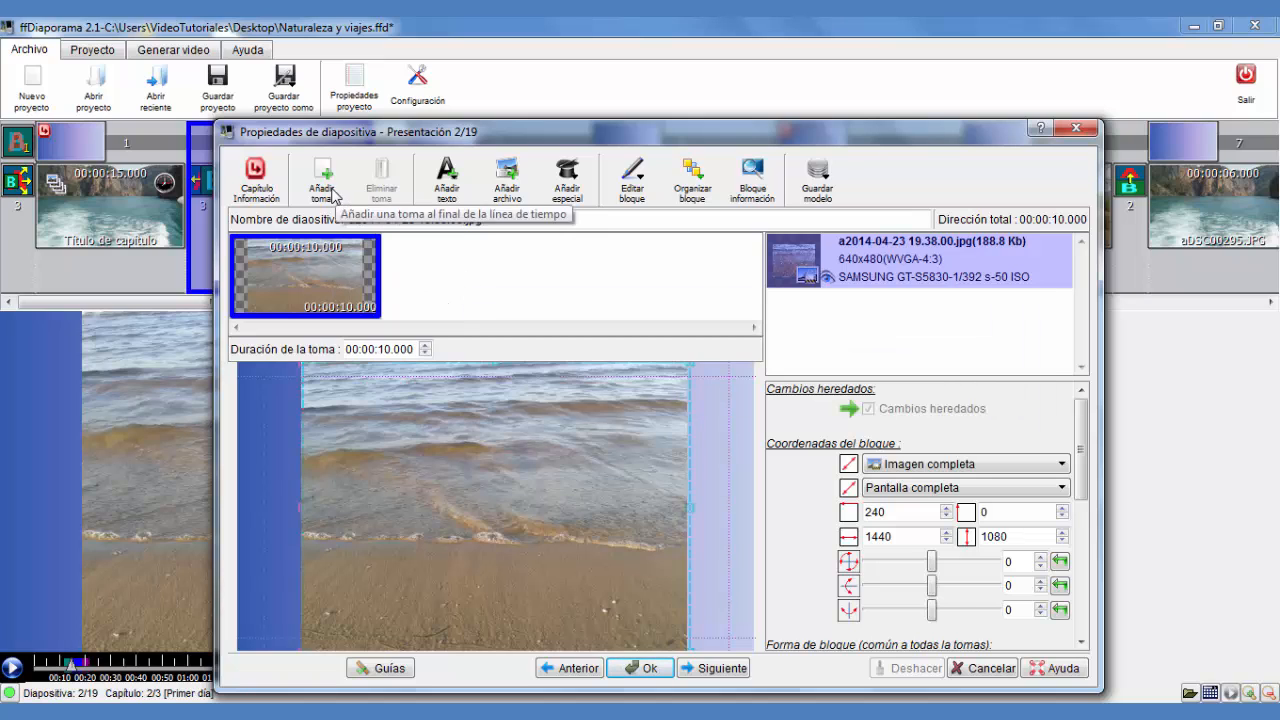
right_click(340, 274)
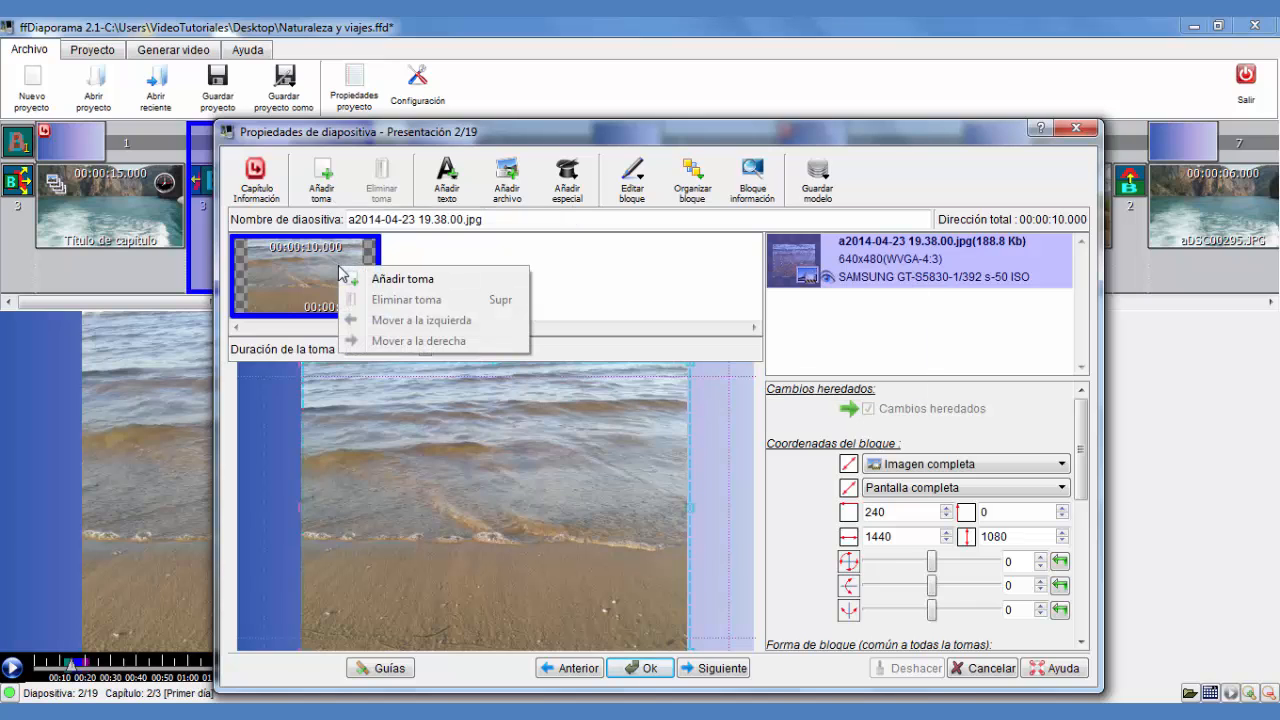
left_click(408, 281)
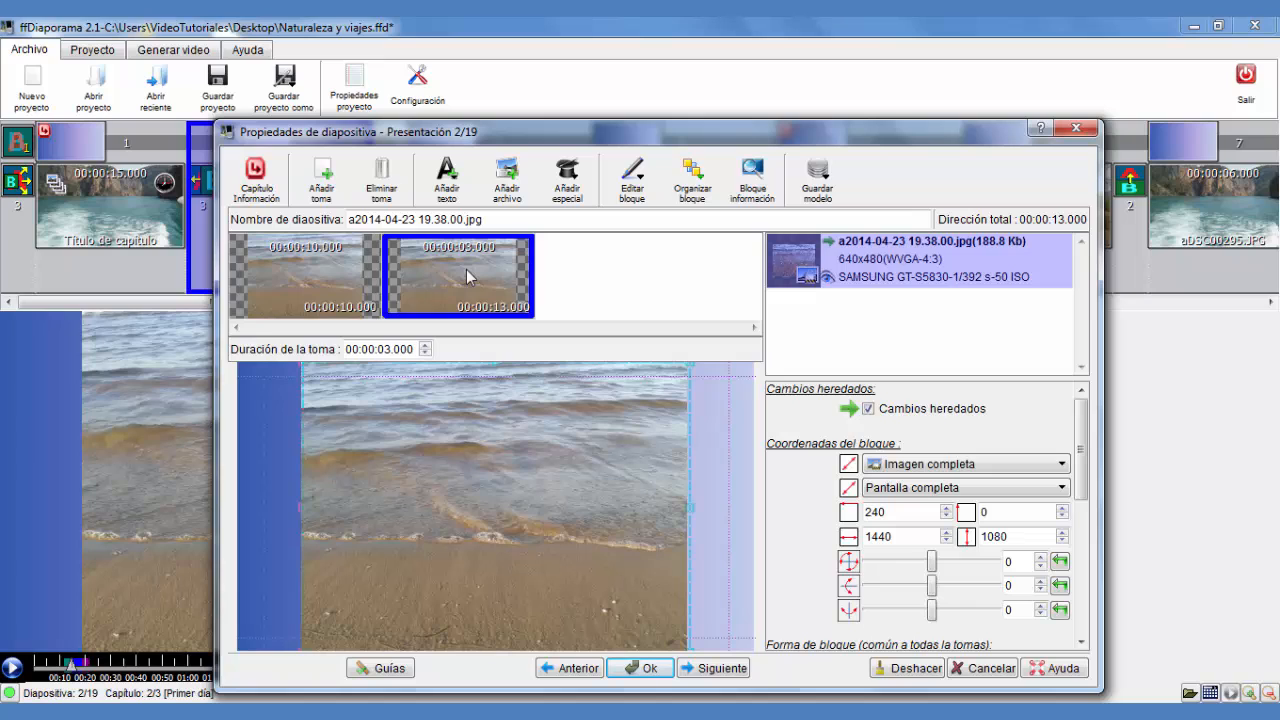
Set the second shot's framing to Proyecto anchura - hacia abajo and its size to Tamaño real de imagen
left_click(318, 283)
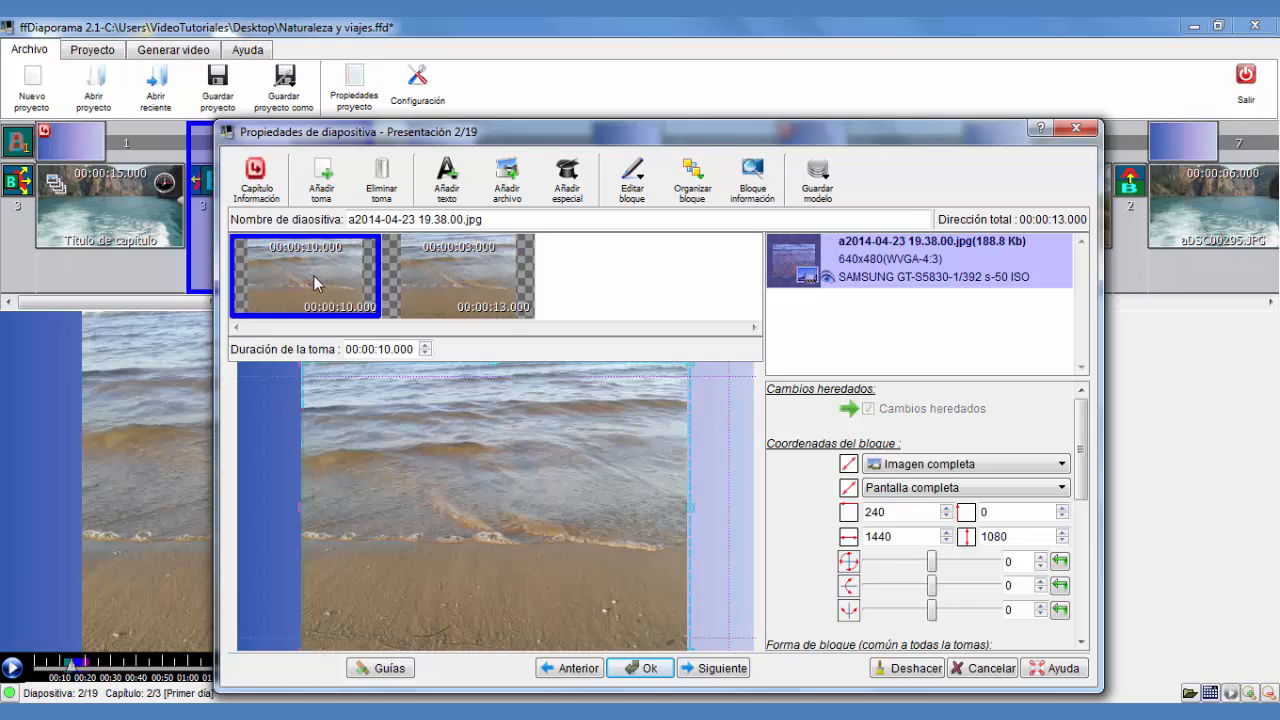
left_click(443, 273)
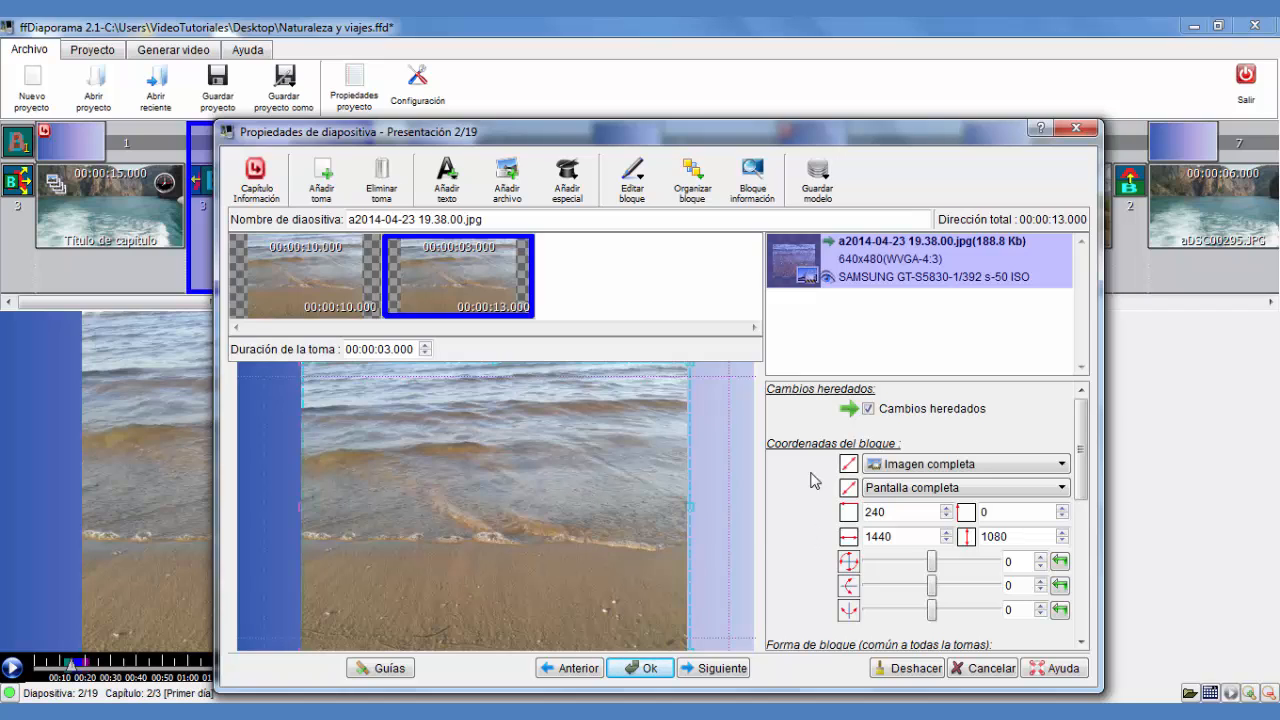
left_click(1014, 470)
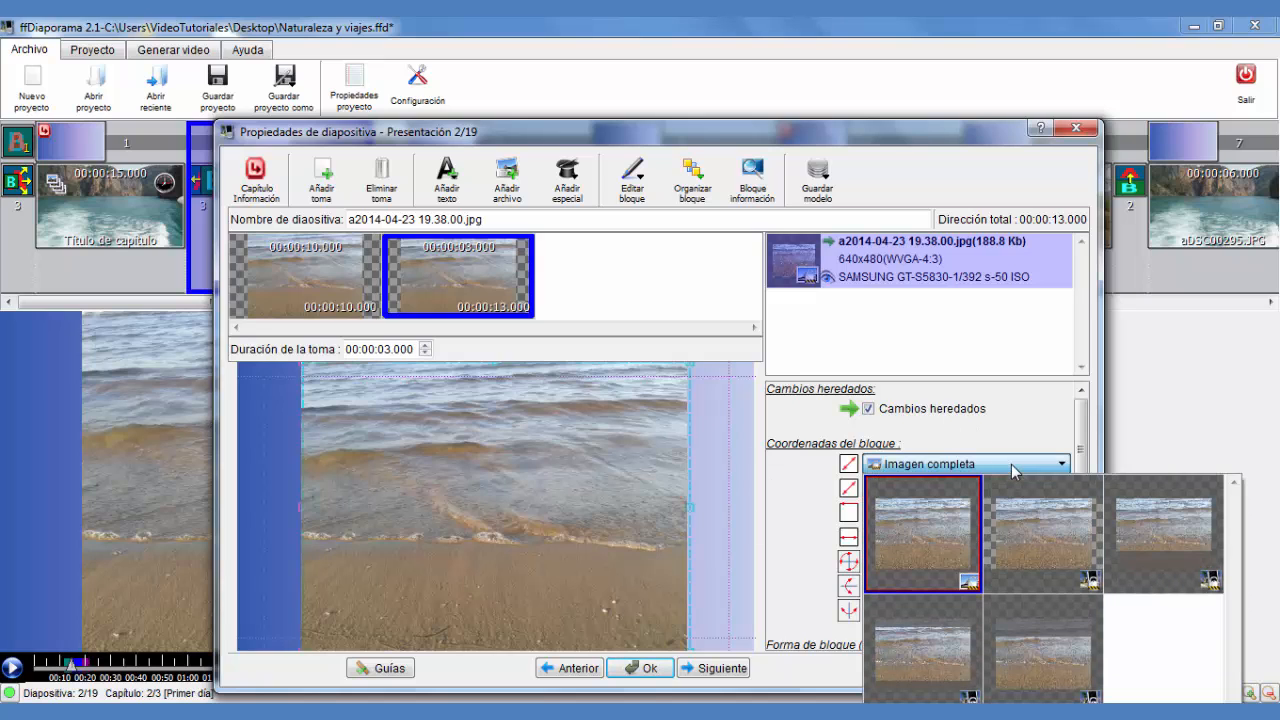
left_click(1040, 532)
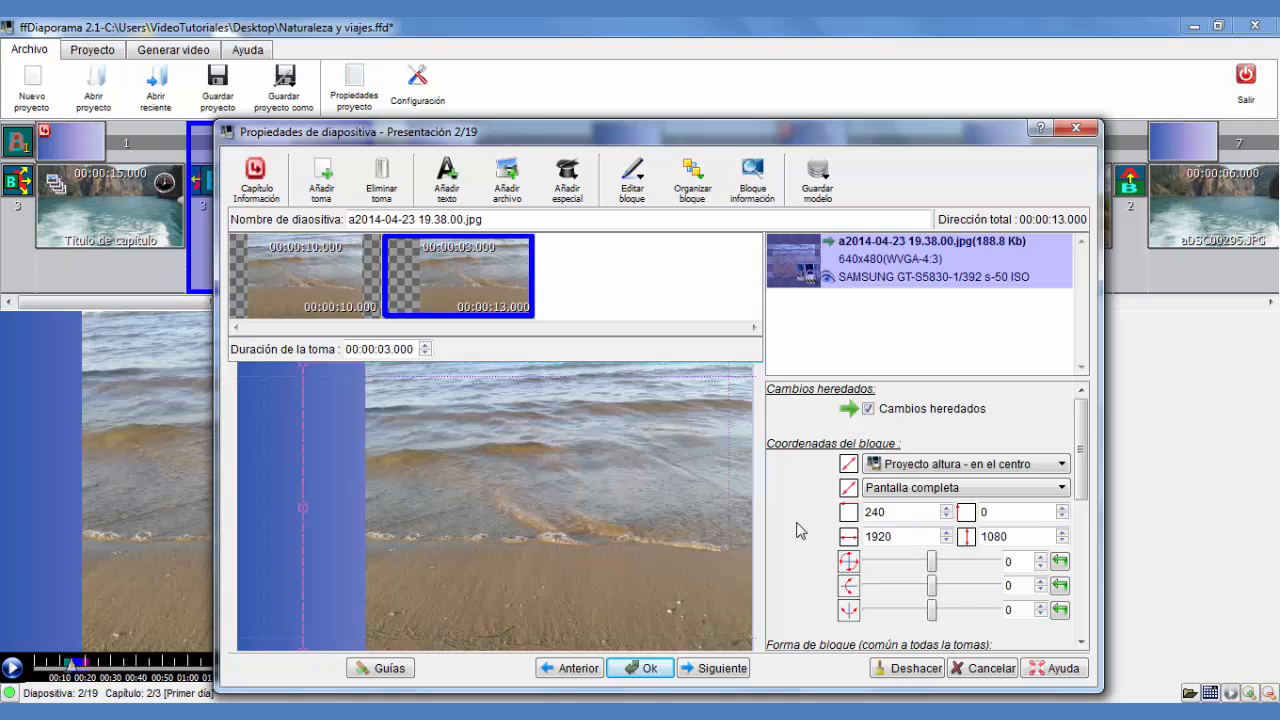
left_click(984, 466)
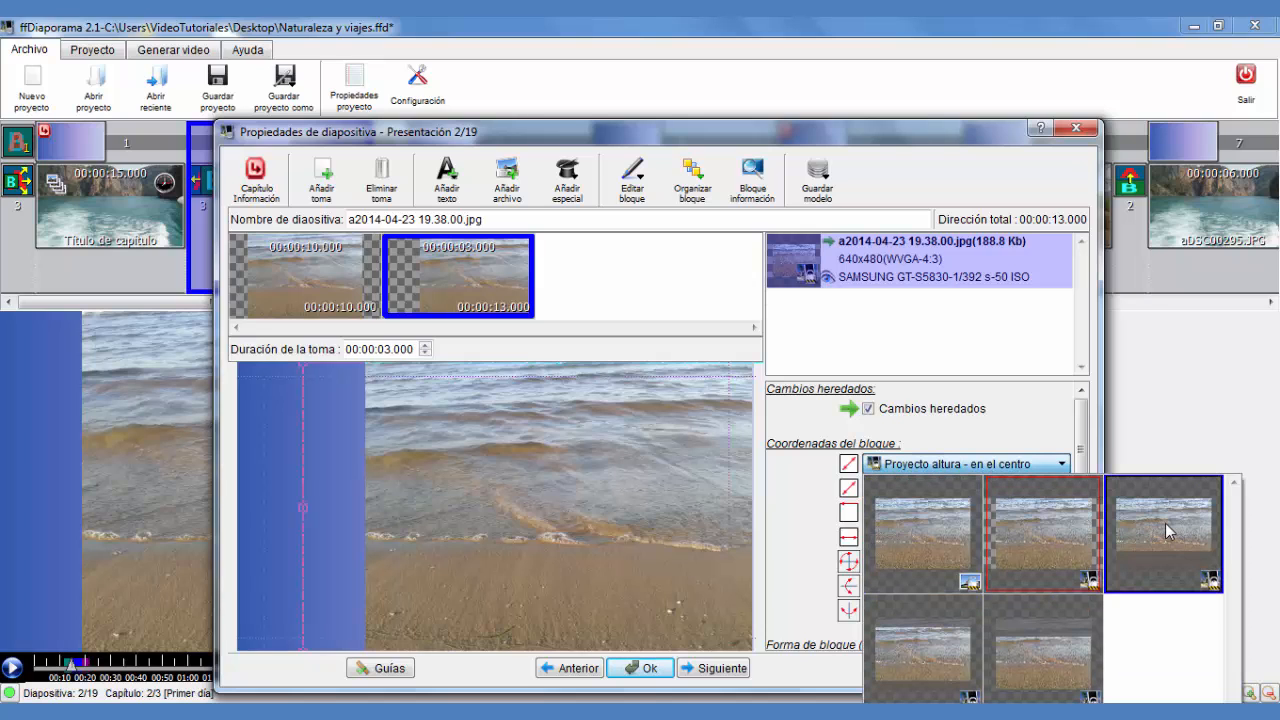
left_click(1167, 531)
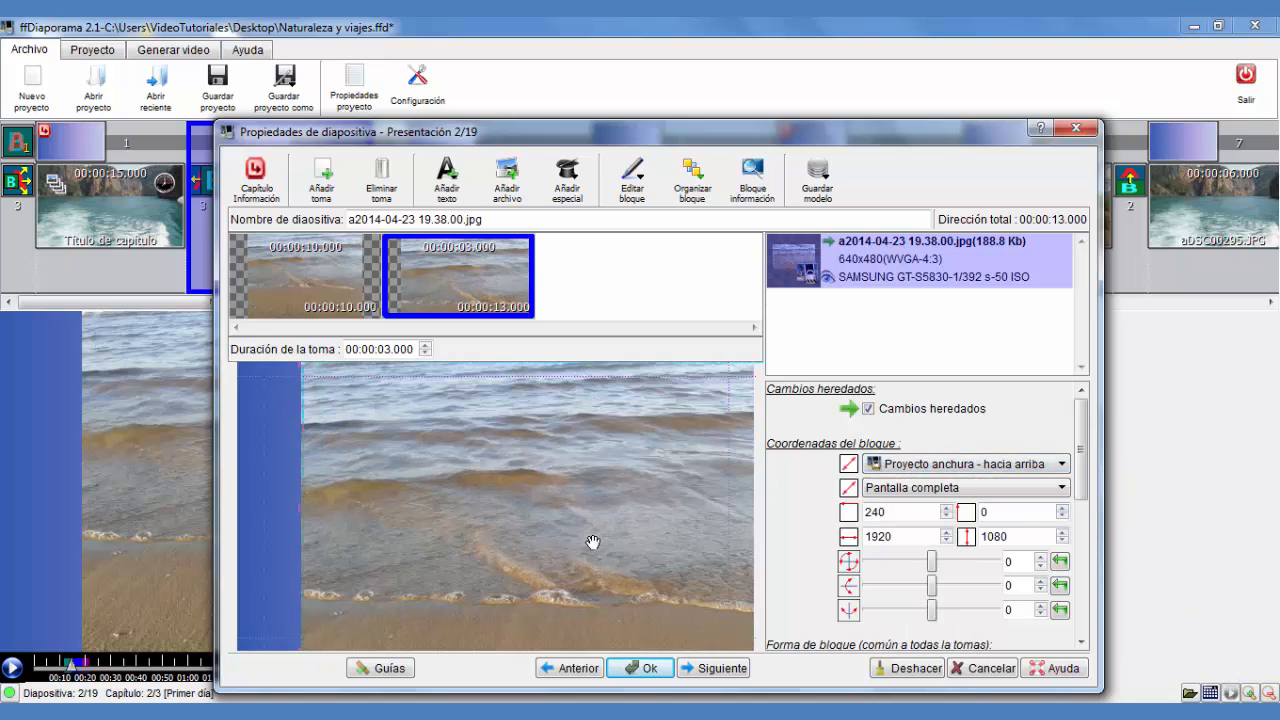
left_click(985, 464)
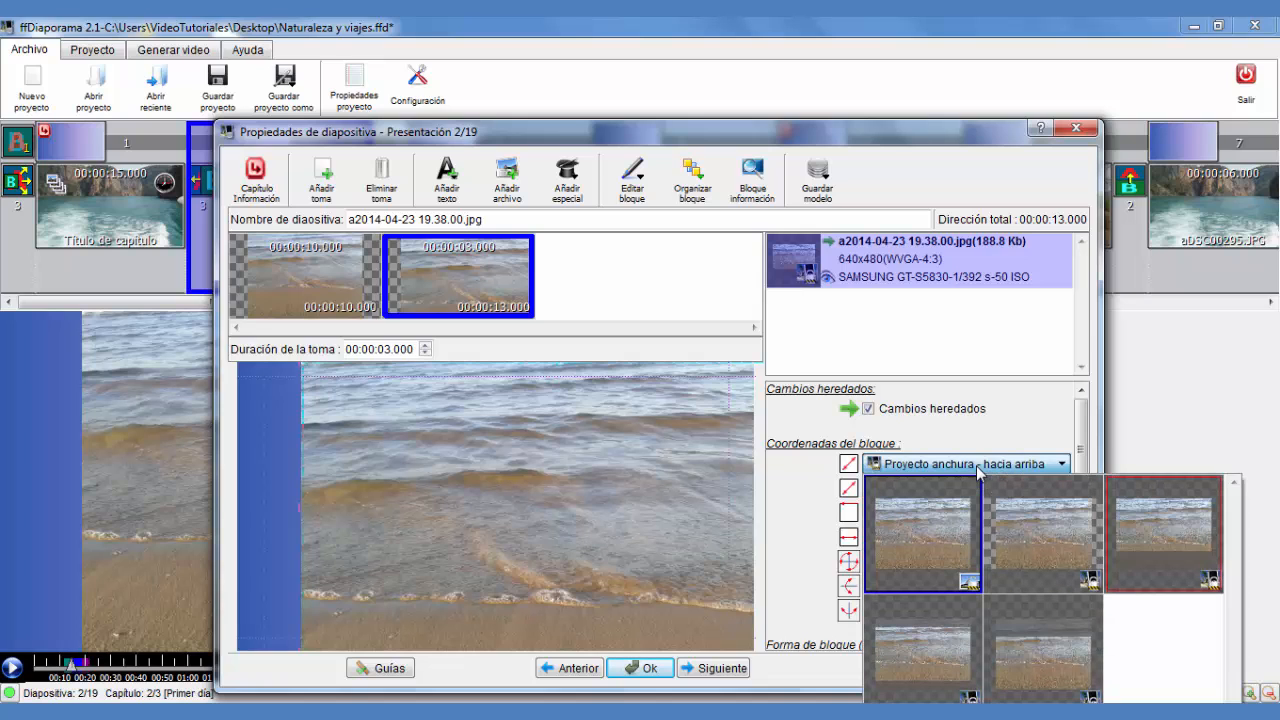
left_click(931, 655)
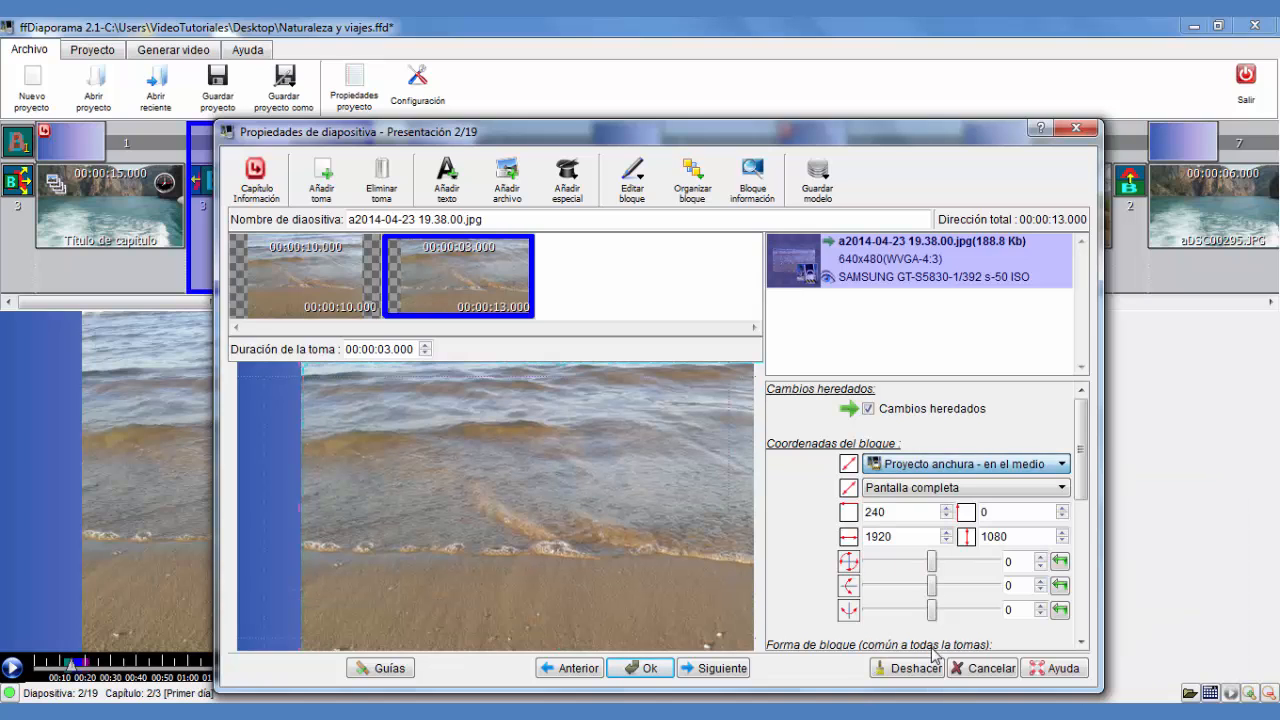
left_click(930, 466)
left_click(1017, 643)
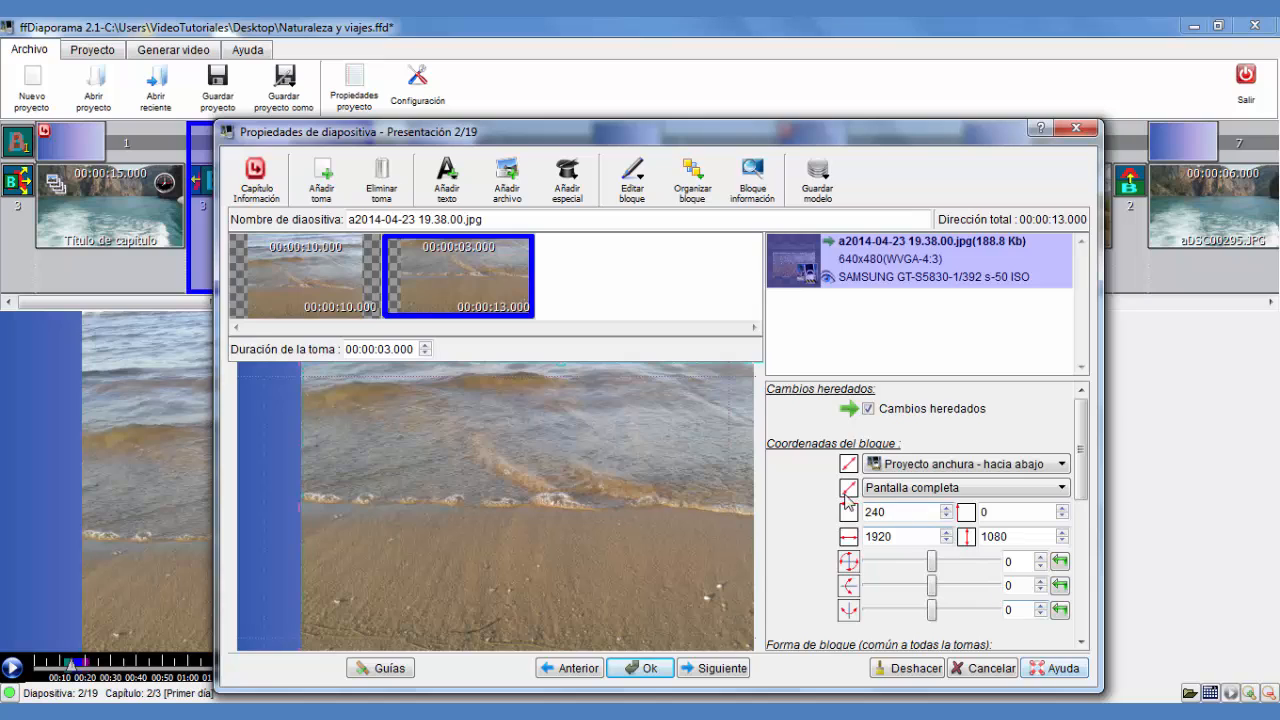
left_click(960, 488)
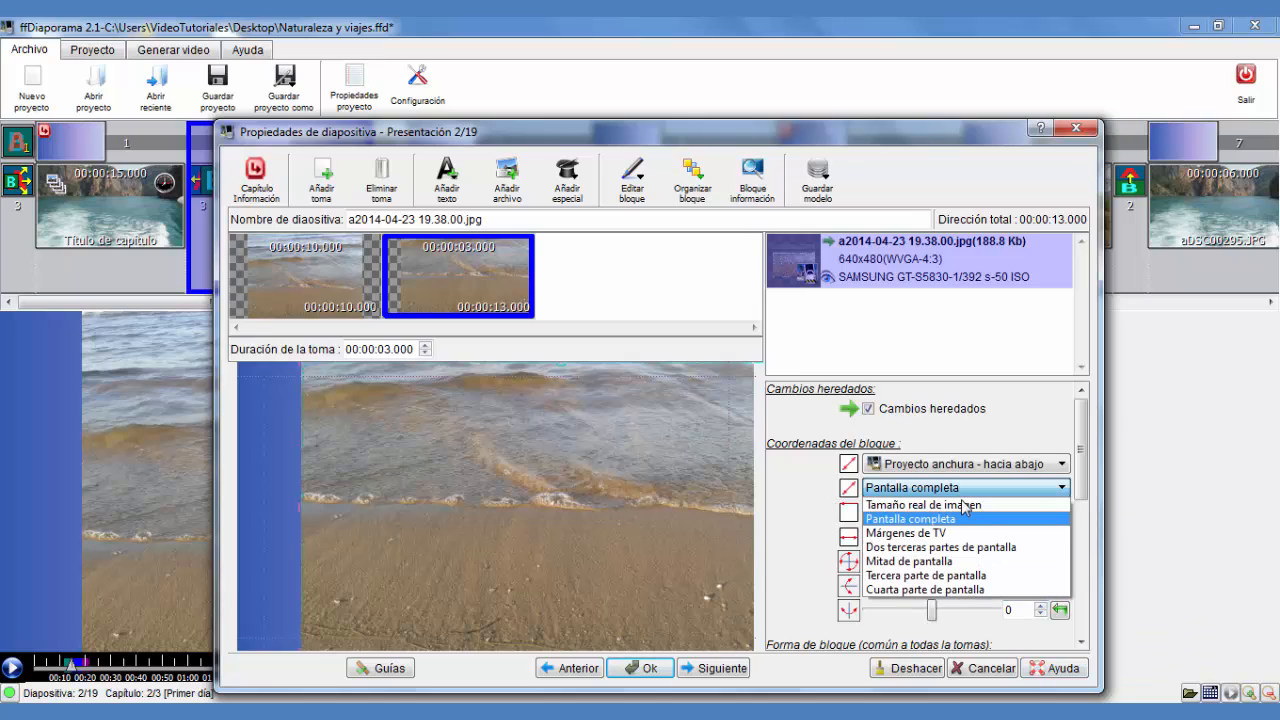
left_click(966, 506)
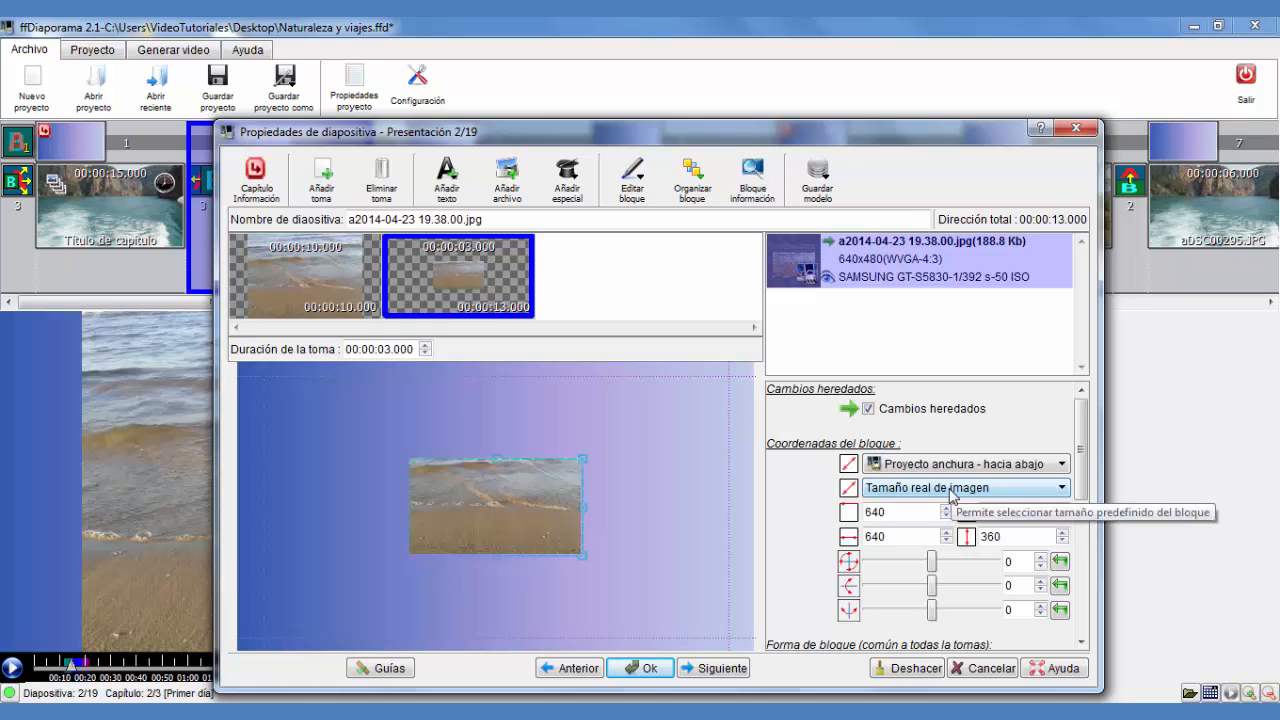
Try the predefined block sizes Mitad de pantalla, Márgenes de TV and Pantalla completa for the second shot
left_click(950, 488)
left_click(934, 568)
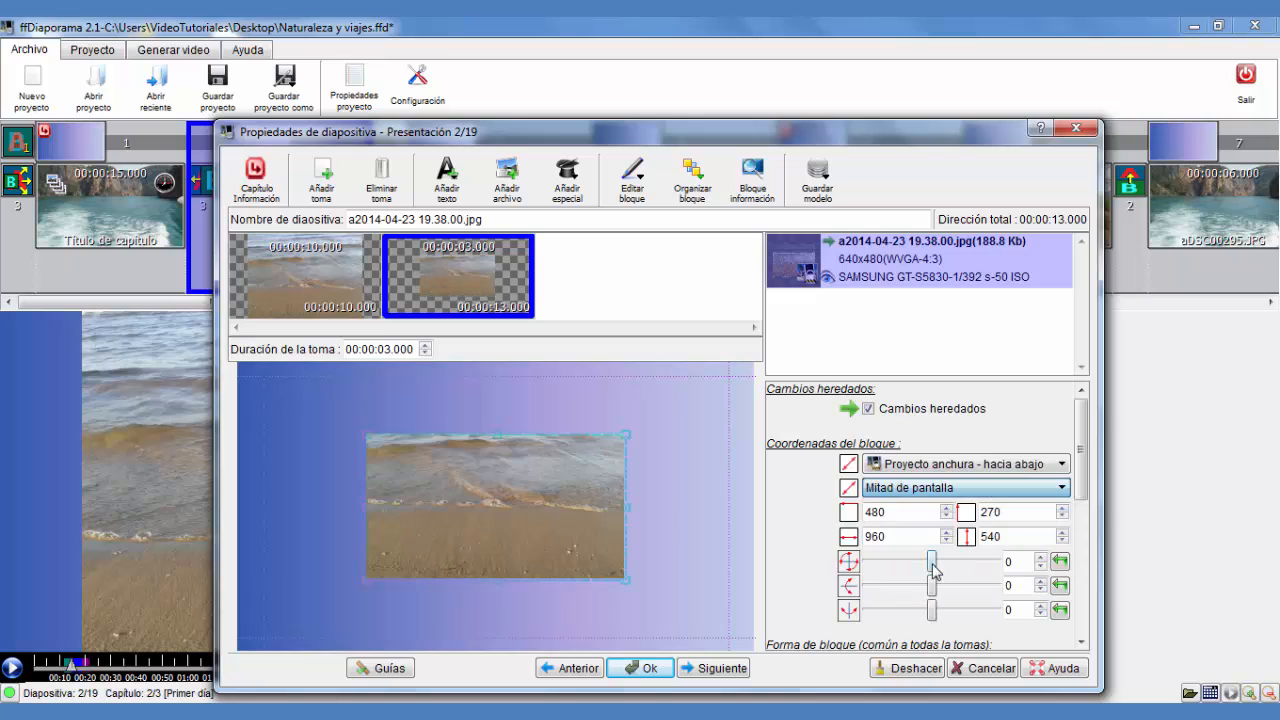
left_click(940, 488)
left_click(938, 531)
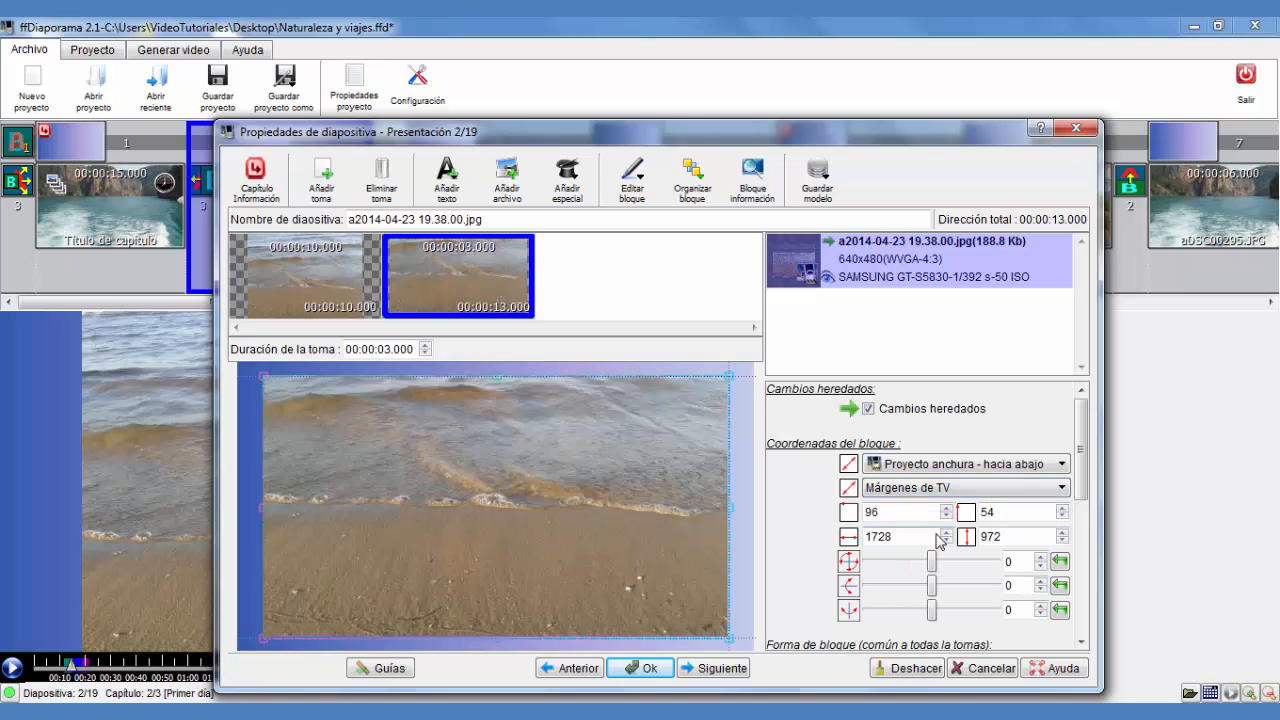
left_click(930, 488)
left_click(970, 516)
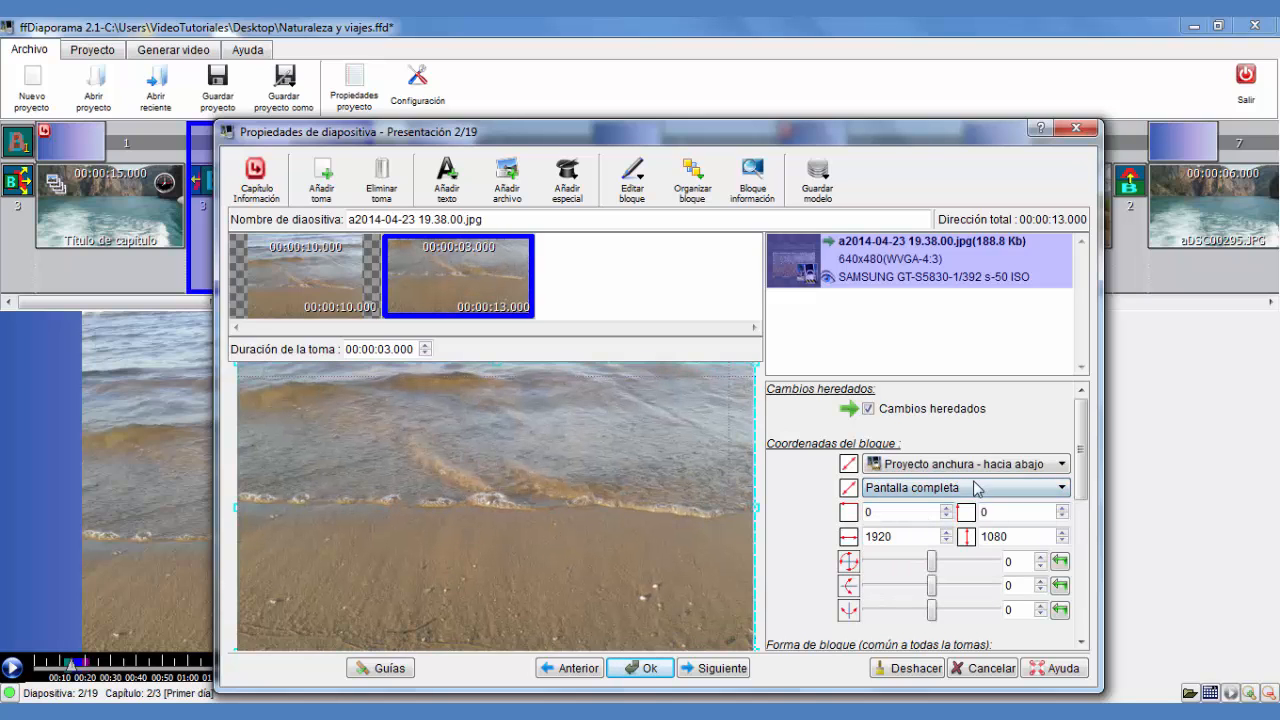
Move and resize the second shot's block in the preview to about 1113 × 626
mouse_move(422, 466)
left_mouse_down()
mouse_move(495, 517)
mouse_move(500, 443)
mouse_move(403, 449)
mouse_move(420, 491)
mouse_move(522, 481)
mouse_move(537, 443)
mouse_move(457, 500)
mouse_move(461, 545)
mouse_move(486, 495)
left_mouse_up()
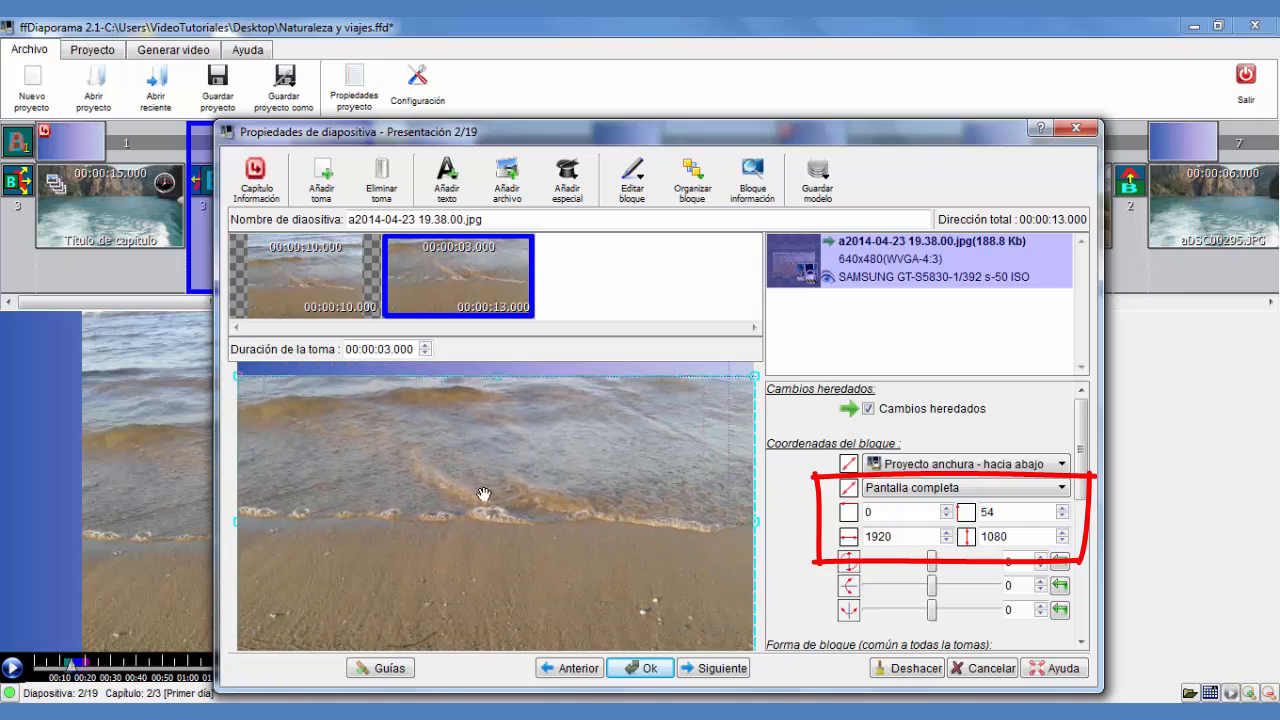
left_click_drag(394, 446, 425, 452)
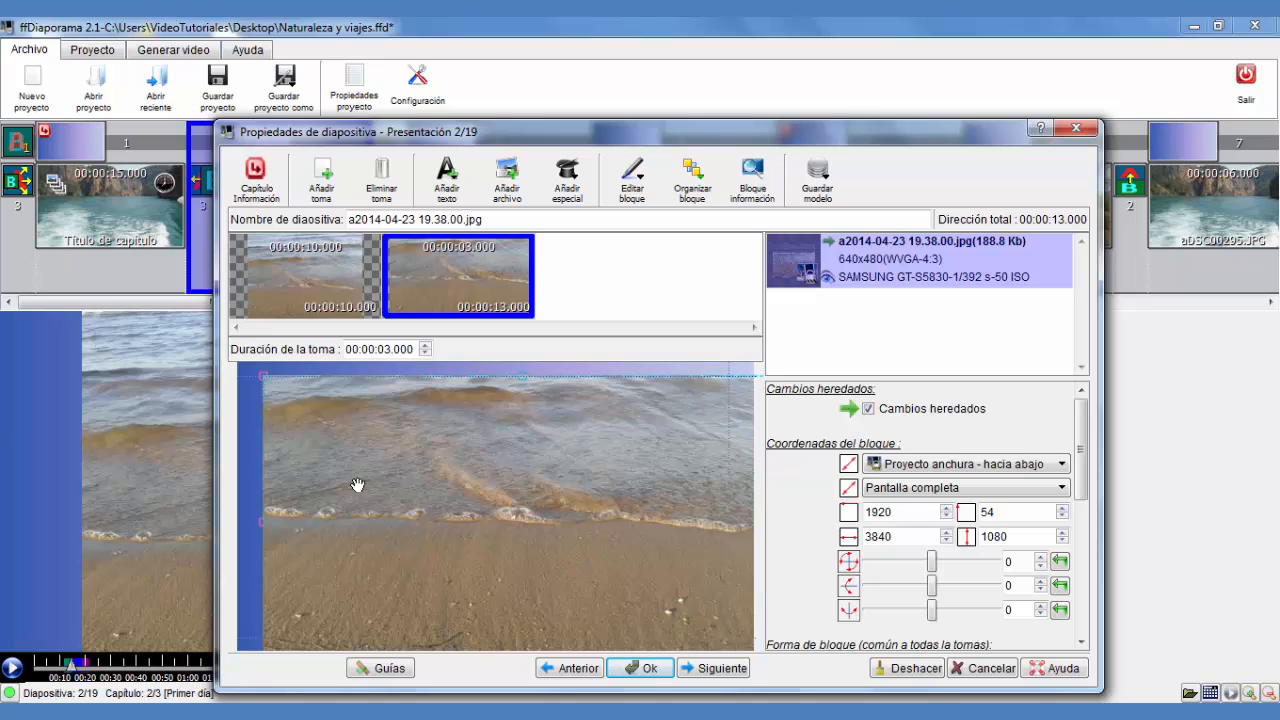
left_click(264, 376)
left_click_drag(264, 376, 301, 387)
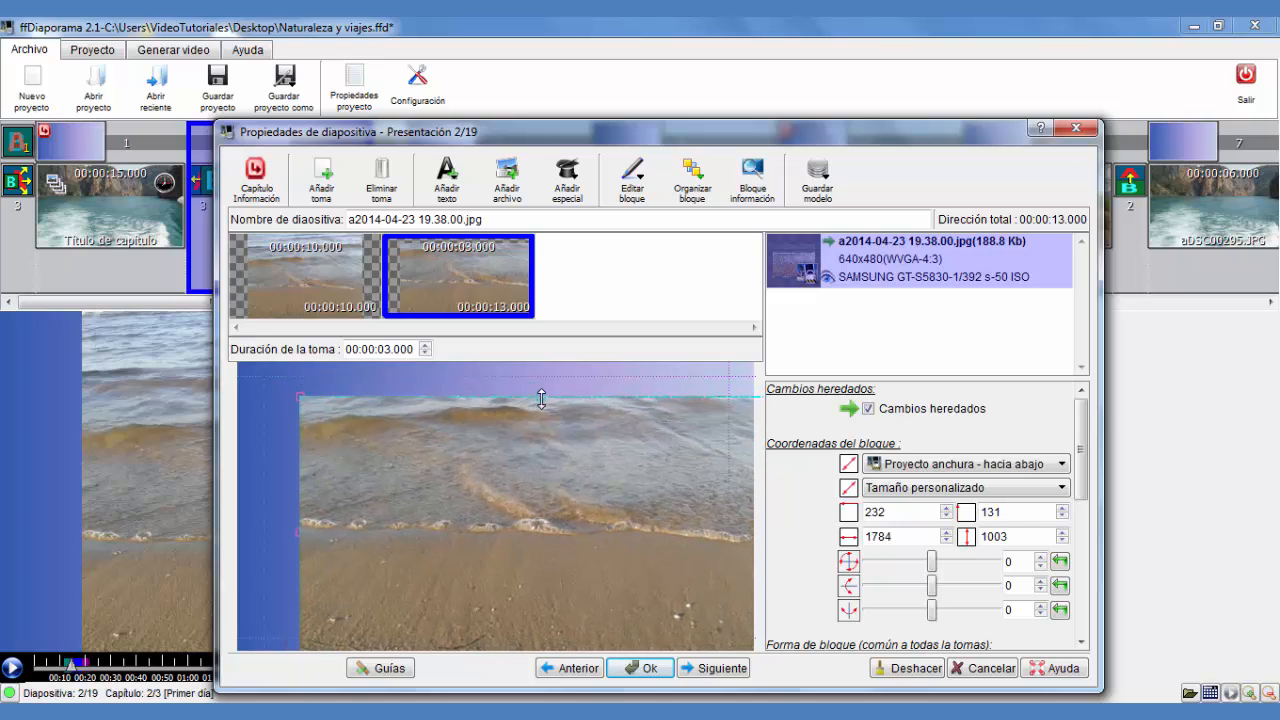
left_click_drag(540, 401, 578, 507)
left_click_drag(600, 577, 503, 548)
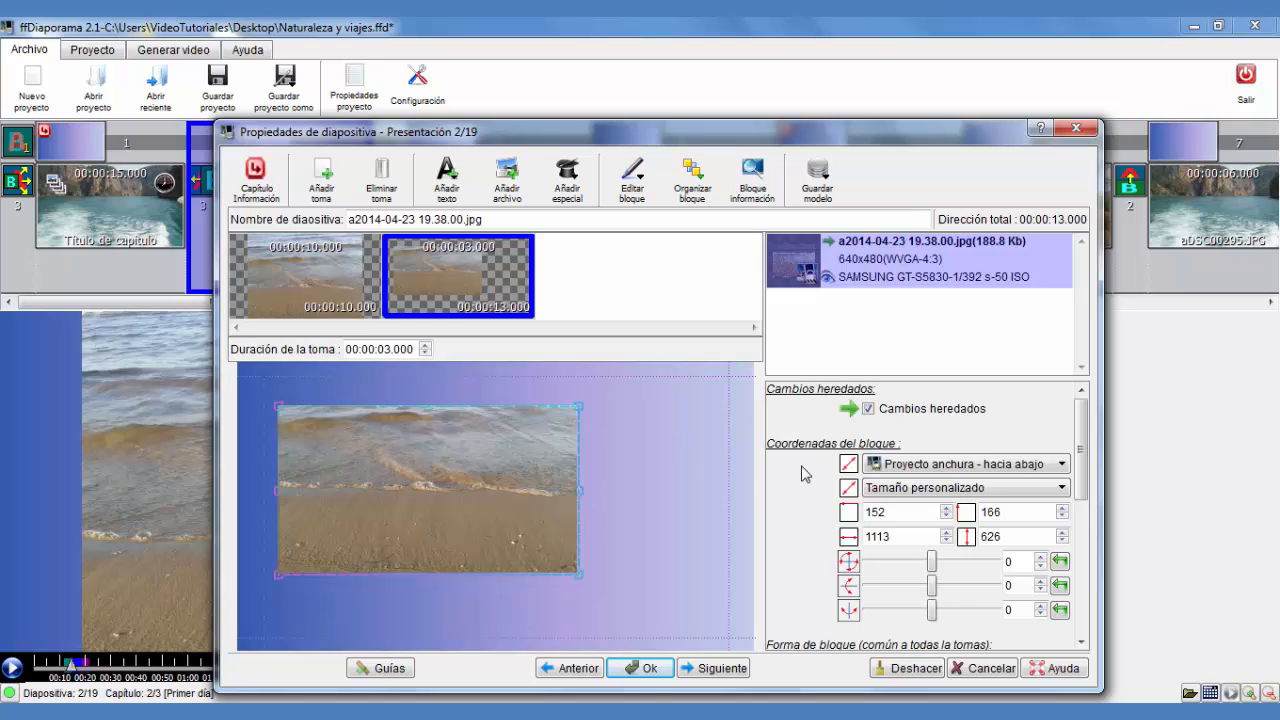
Browse the framing options and reposition the second shot's block within the preview
left_click(907, 469)
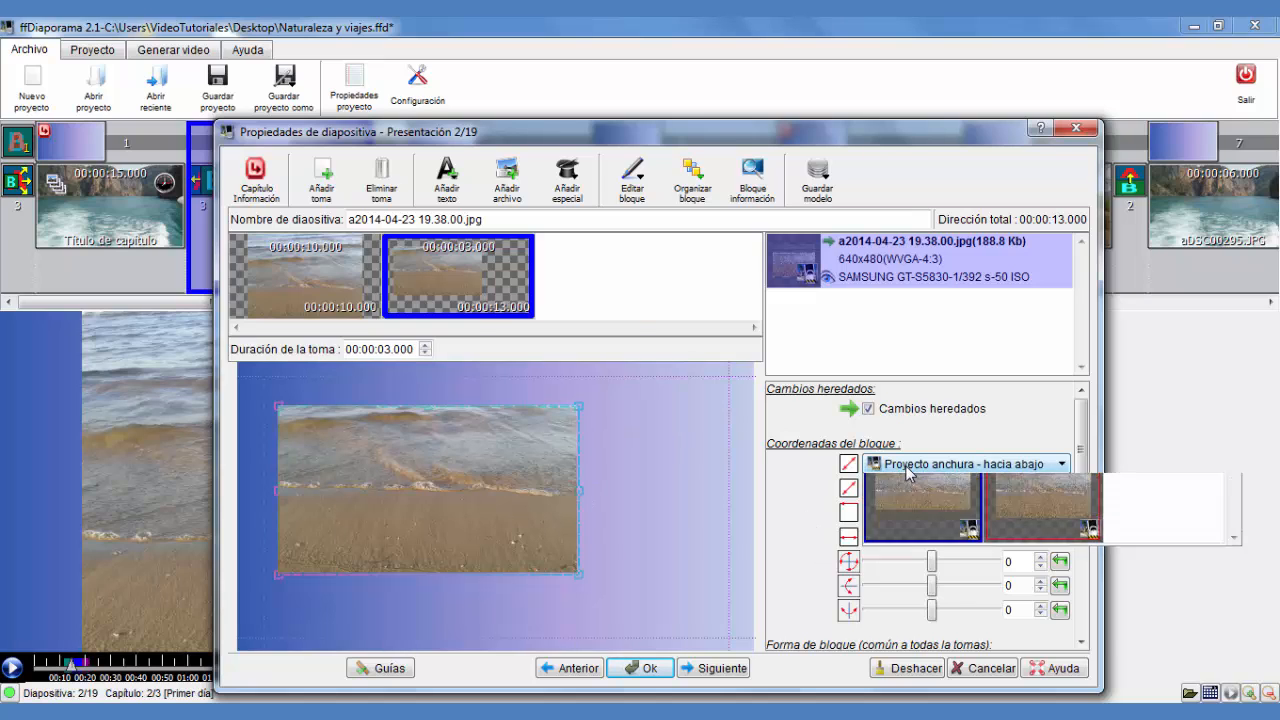
left_click(1145, 532)
left_click(997, 465)
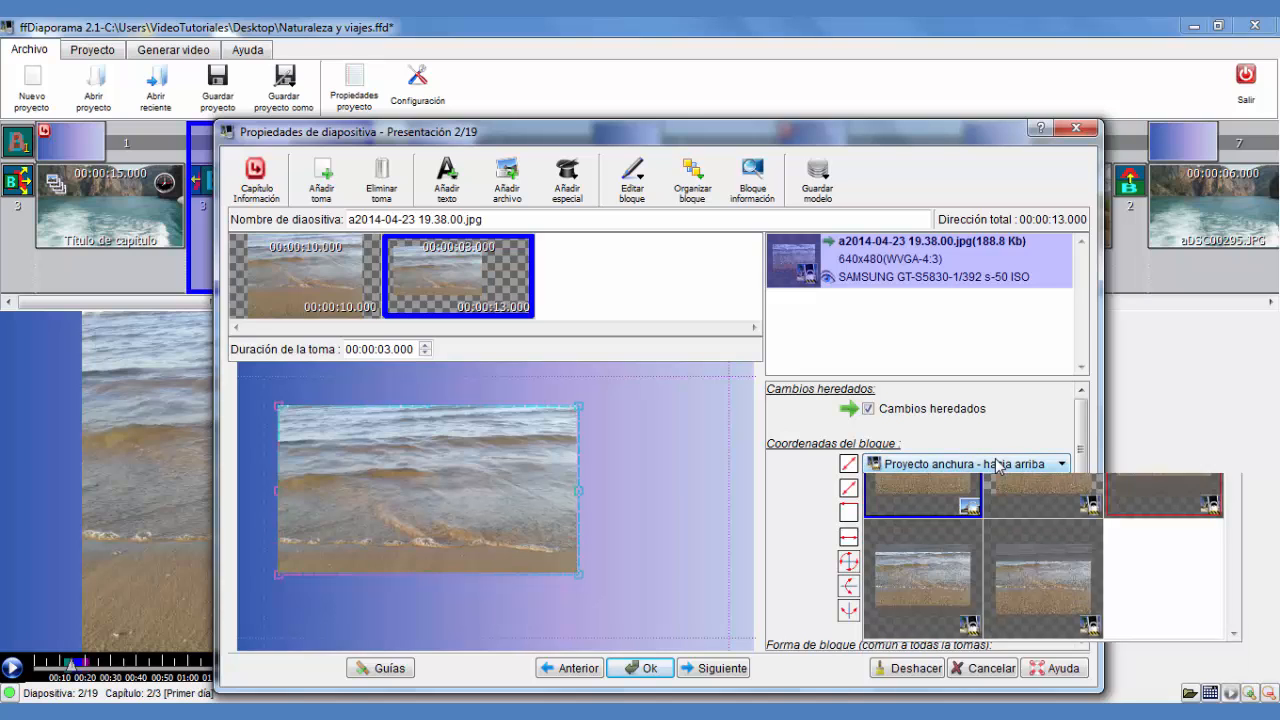
left_click(1051, 662)
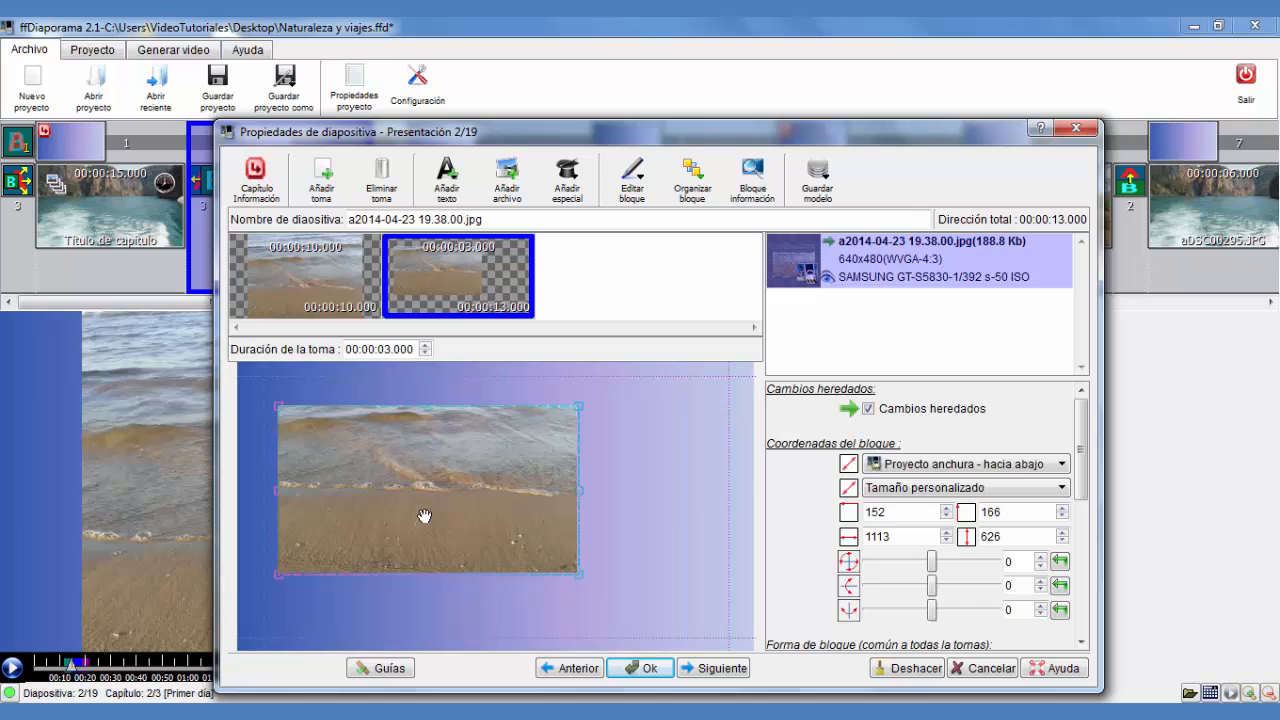
left_click_drag(414, 486, 503, 460)
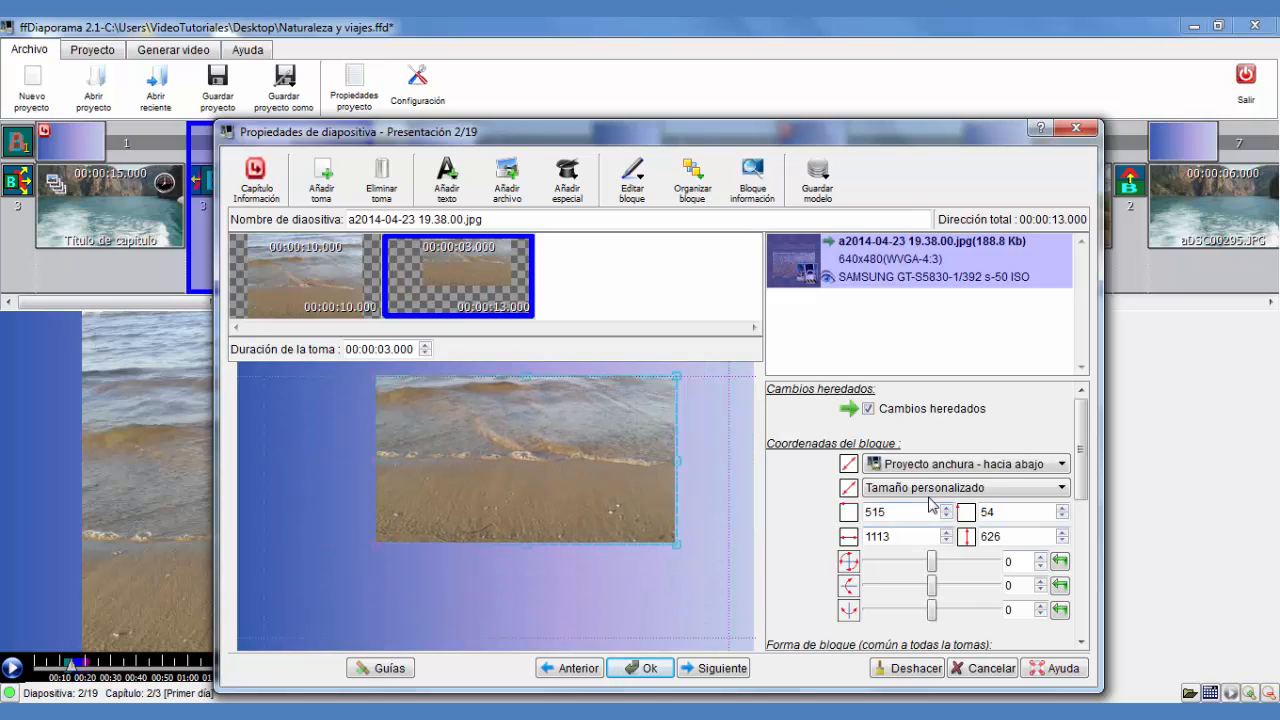
left_click_drag(451, 481, 441, 507)
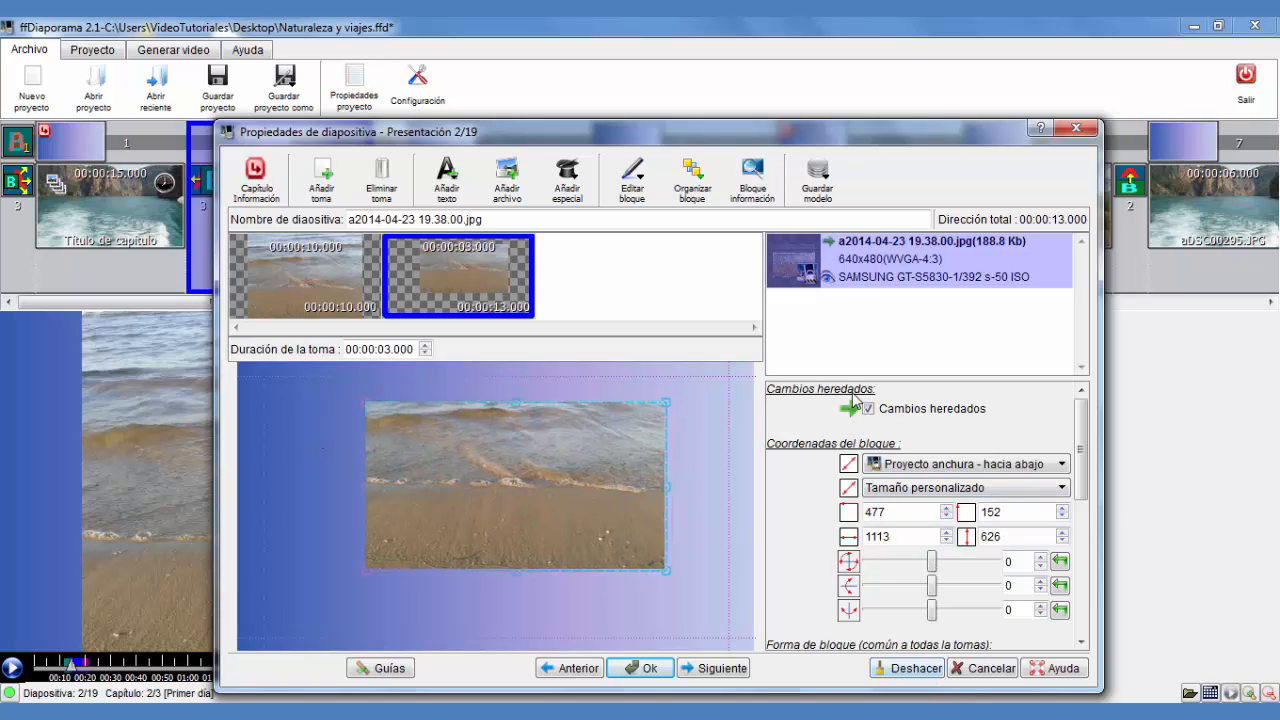
Undo all changes made to the second shot, including adding it
left_click(911, 680)
left_click(911, 680)
left_click(912, 680)
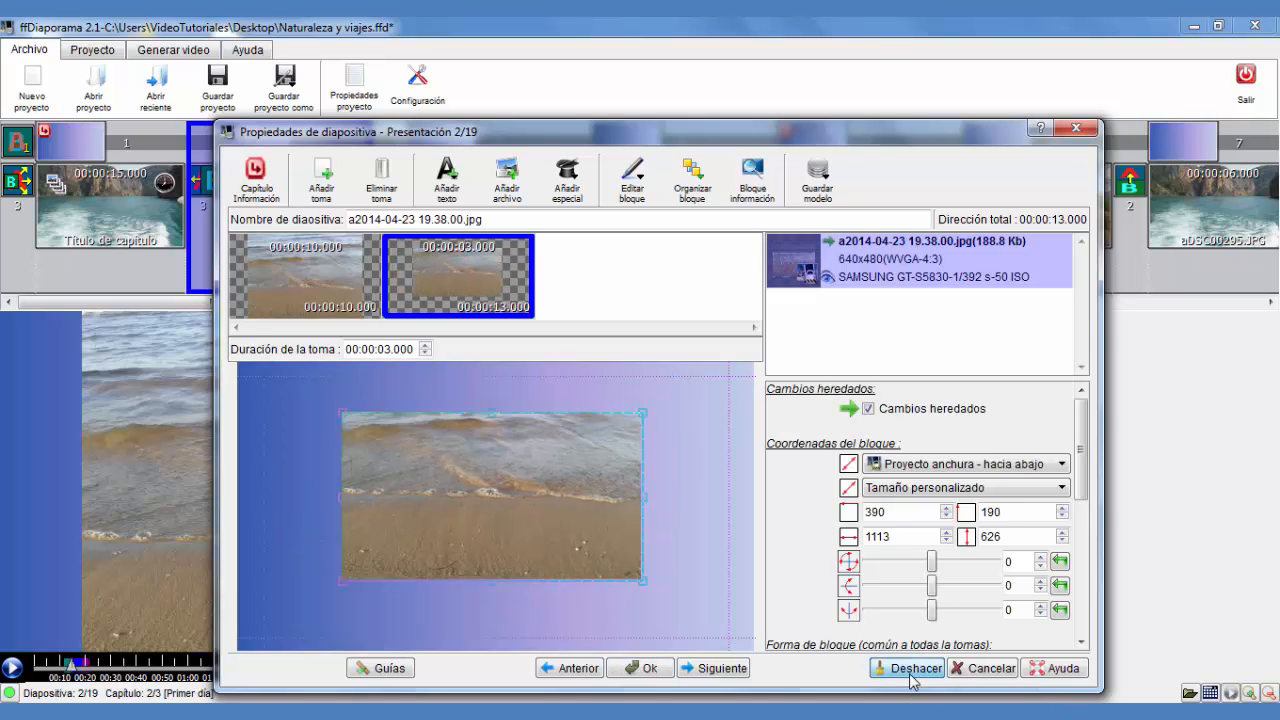
left_click(913, 681)
left_click(912, 680)
left_click(912, 680)
left_click(912, 680)
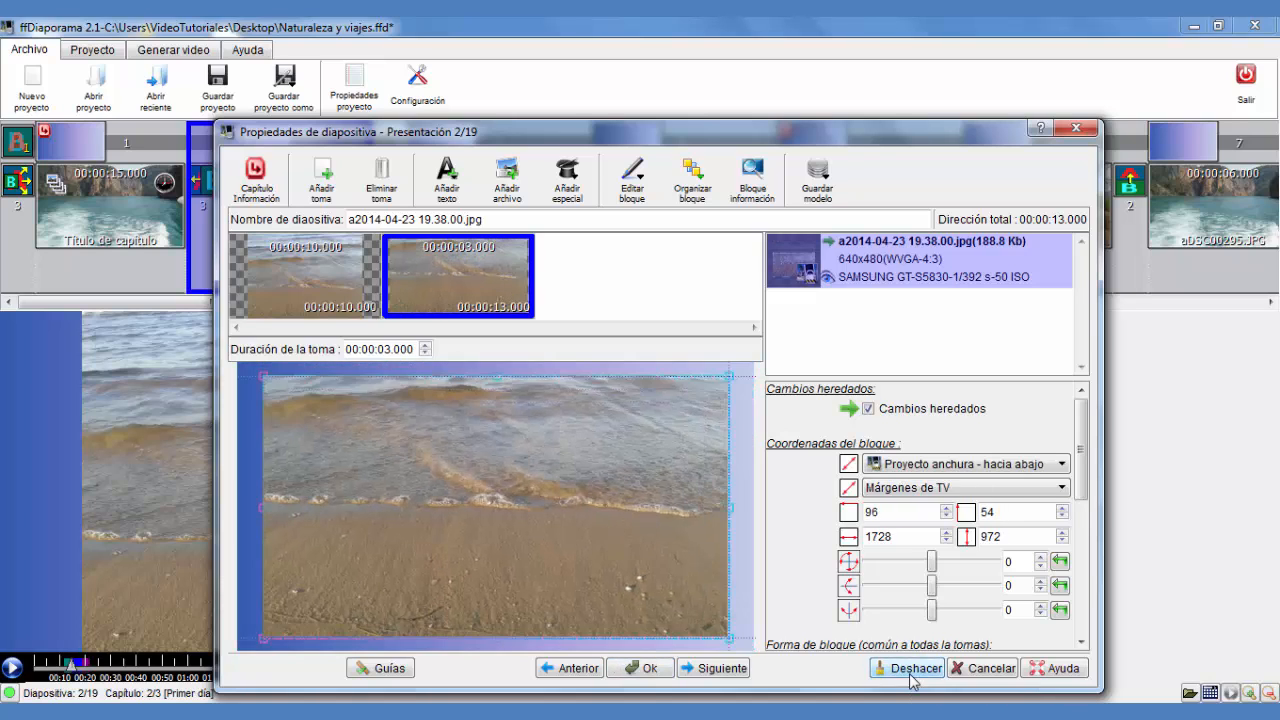
left_click(912, 680)
left_click(912, 680)
left_click(912, 680)
left_click(912, 680)
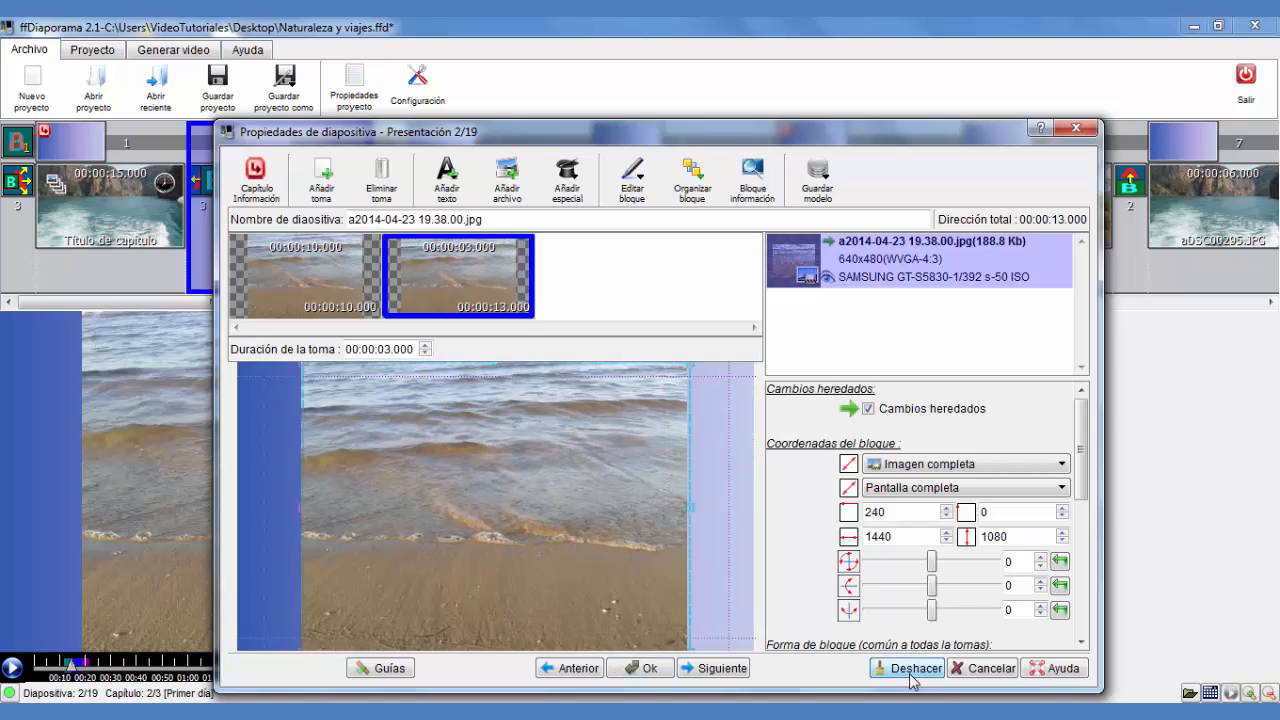
left_click(912, 680)
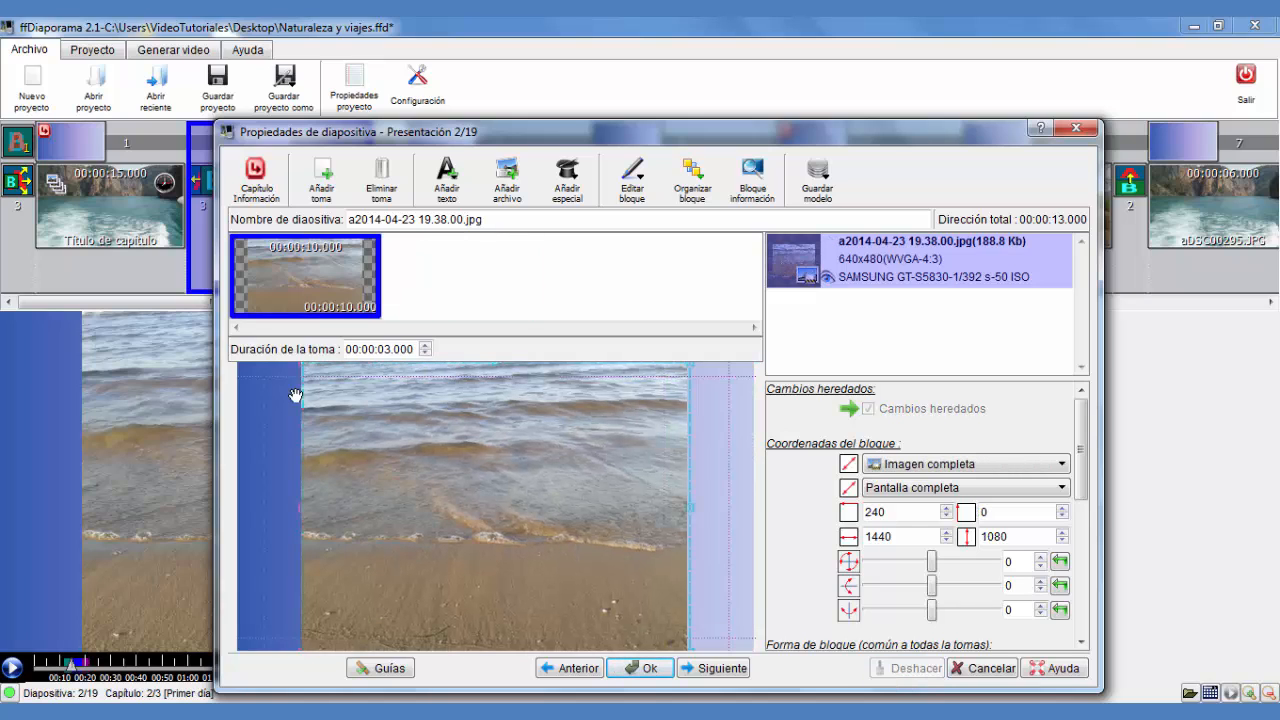
Add a new second shot and enlarge its block to 1920 × 1440 to zoom into the image
left_click(333, 197)
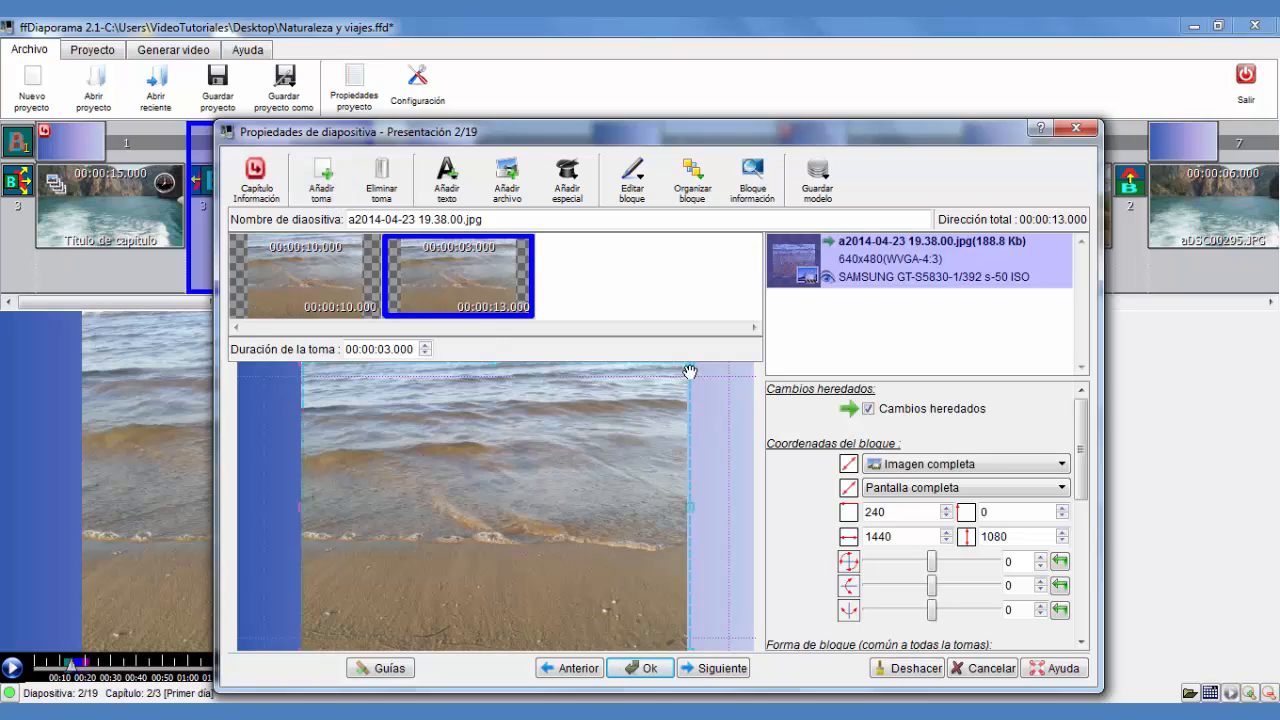
left_click_drag(702, 358, 756, 335)
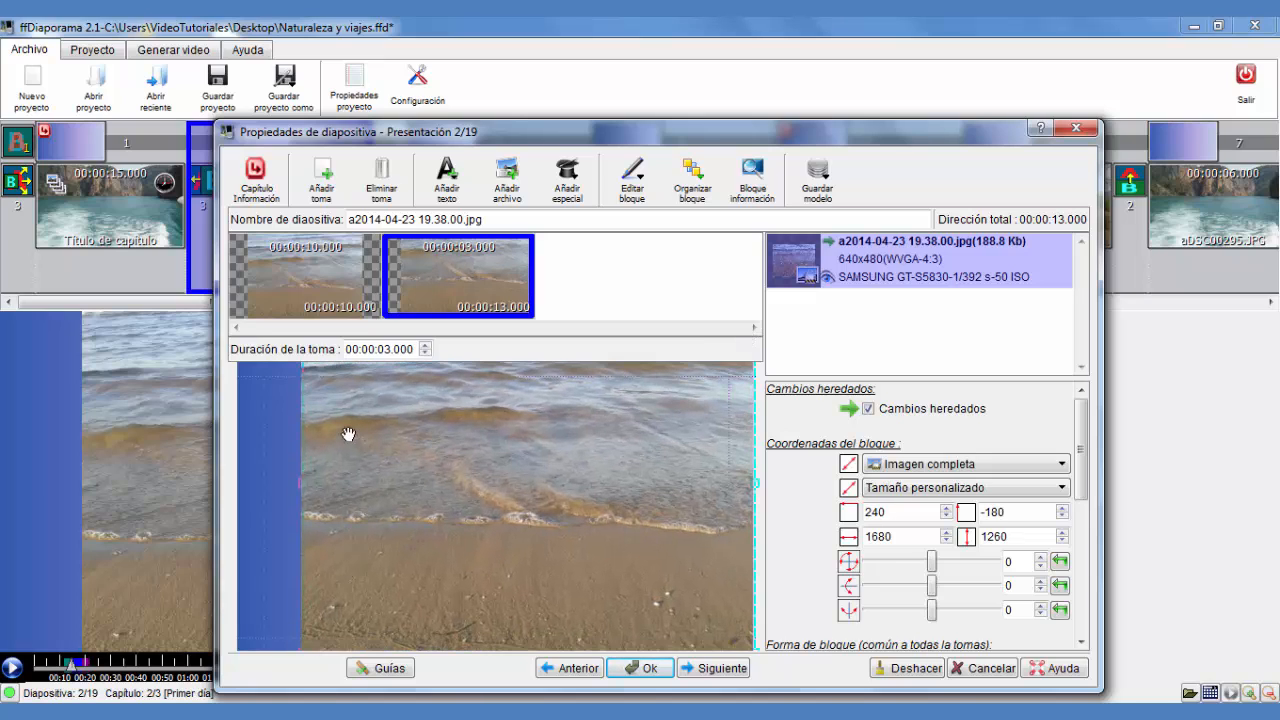
left_click_drag(291, 654, 234, 679)
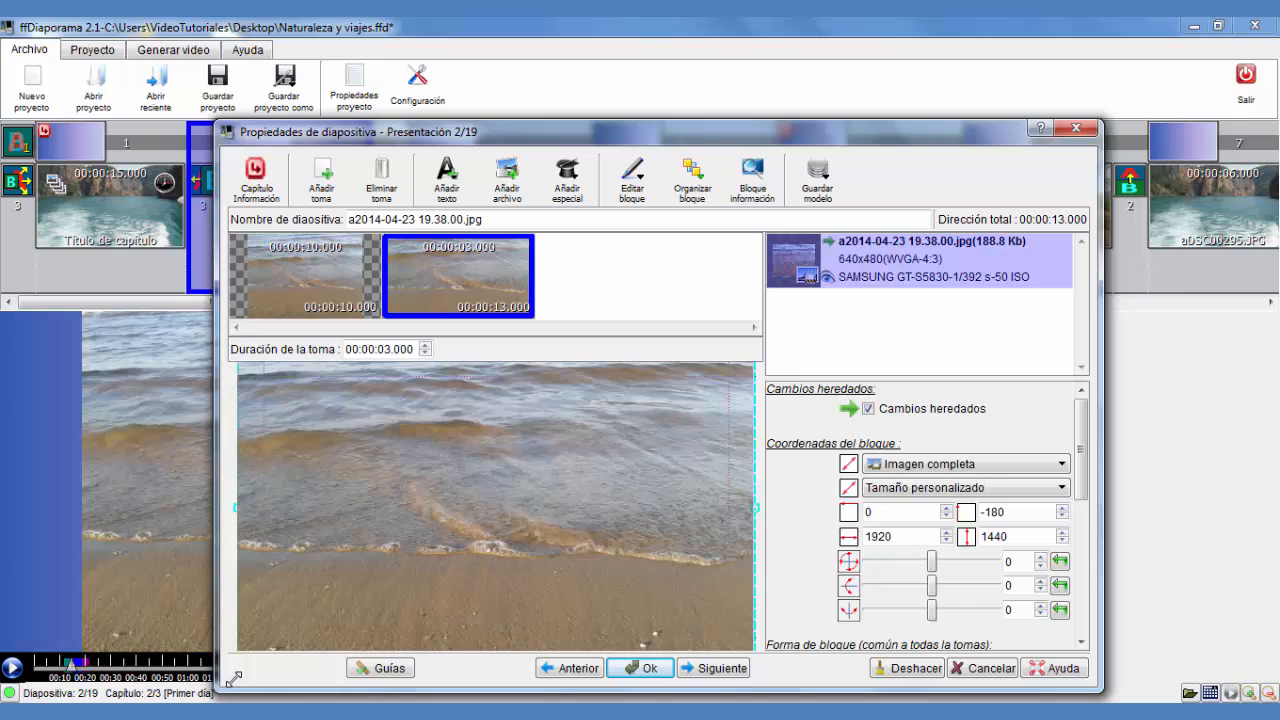
Compare both shots and set the first shot's duration to 6 seconds
left_click(279, 279)
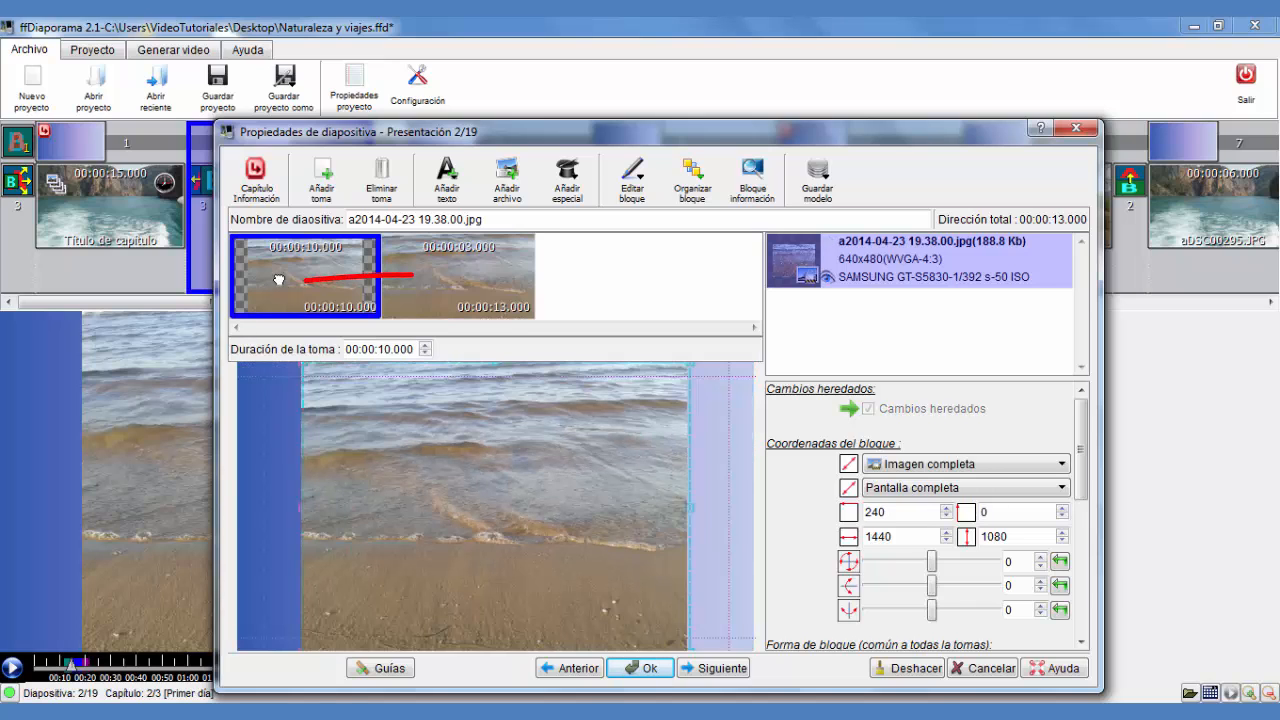
left_click(479, 277)
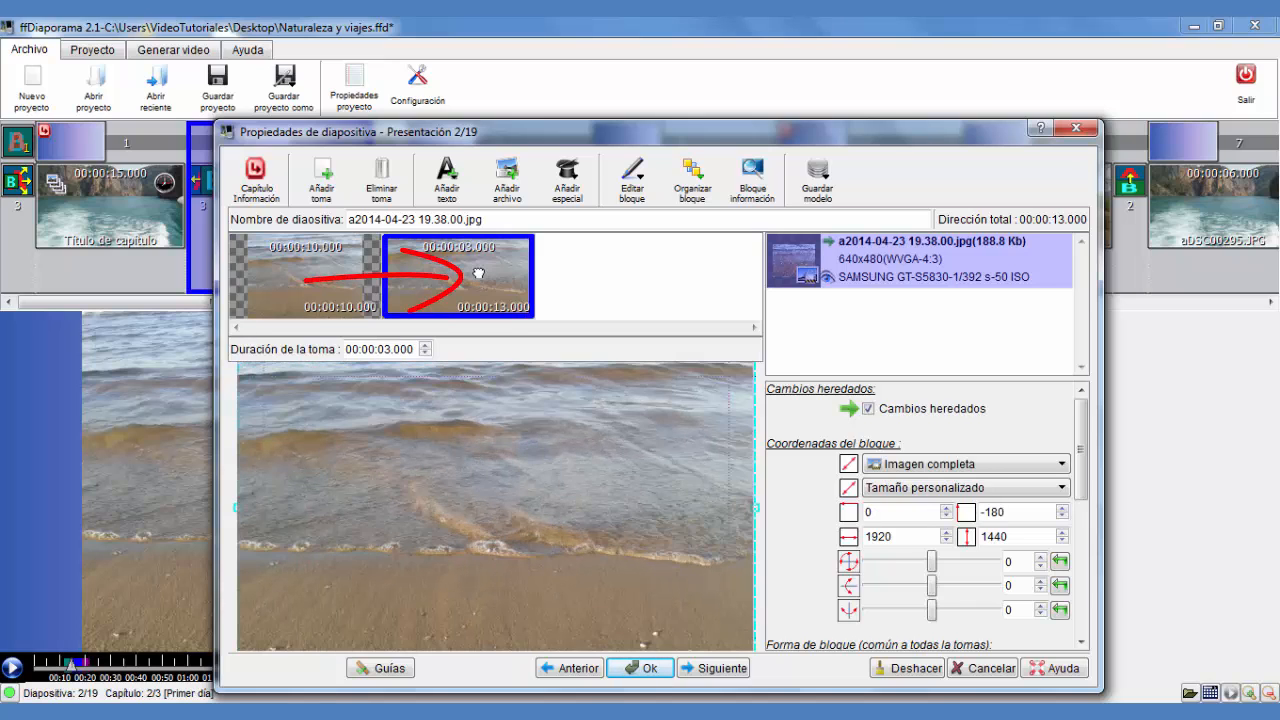
left_click(319, 304)
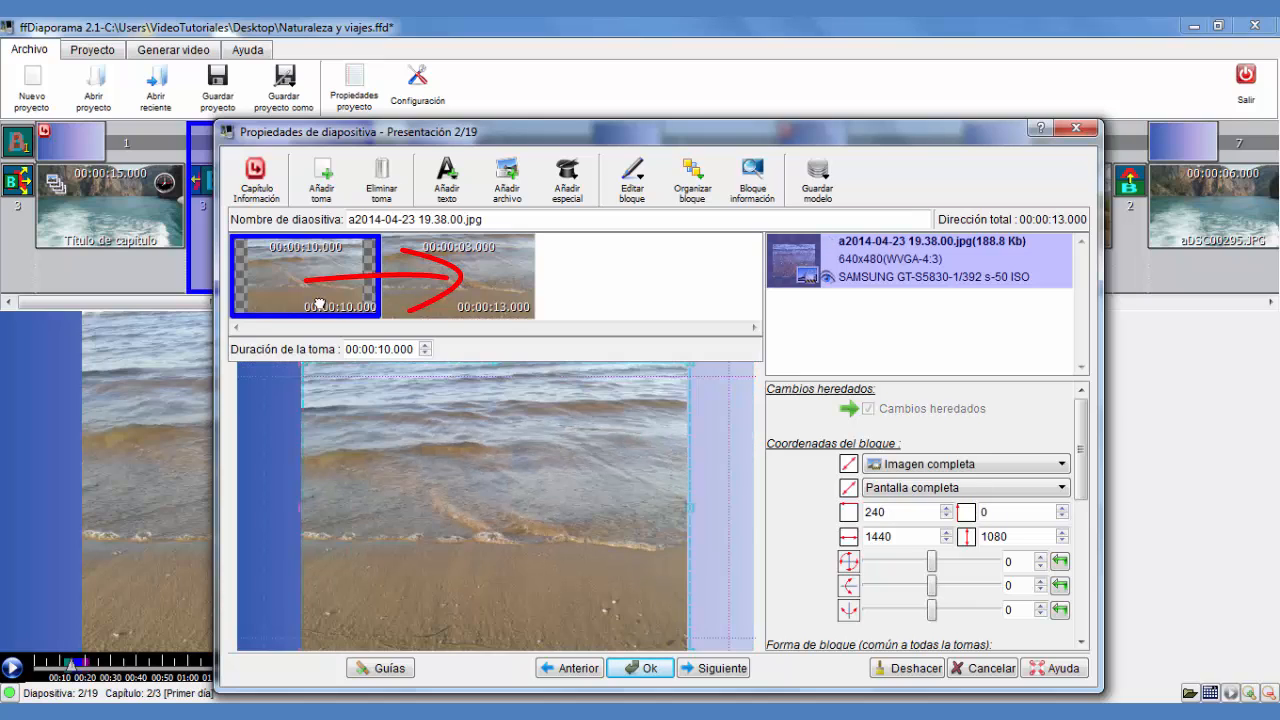
left_click(425, 353)
left_click(425, 353)
left_click(425, 353)
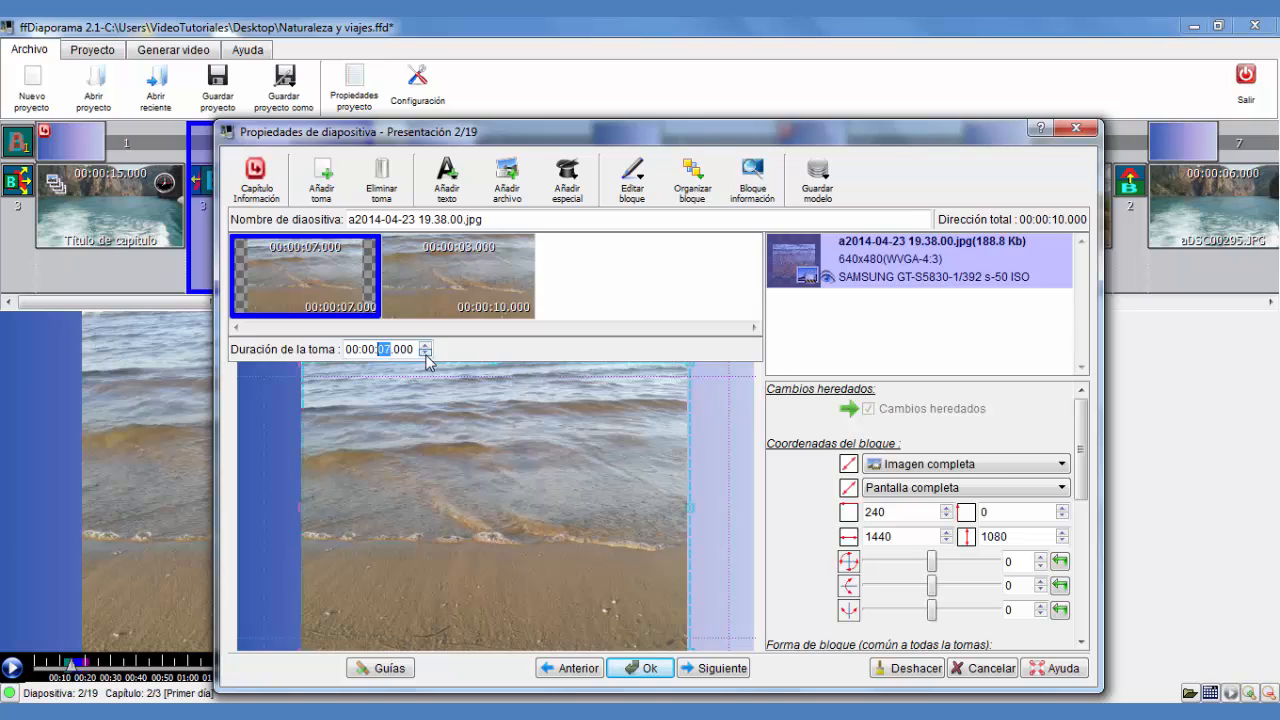
left_click(425, 353)
Review both shots once more and apply the slide's changes
left_click(477, 280)
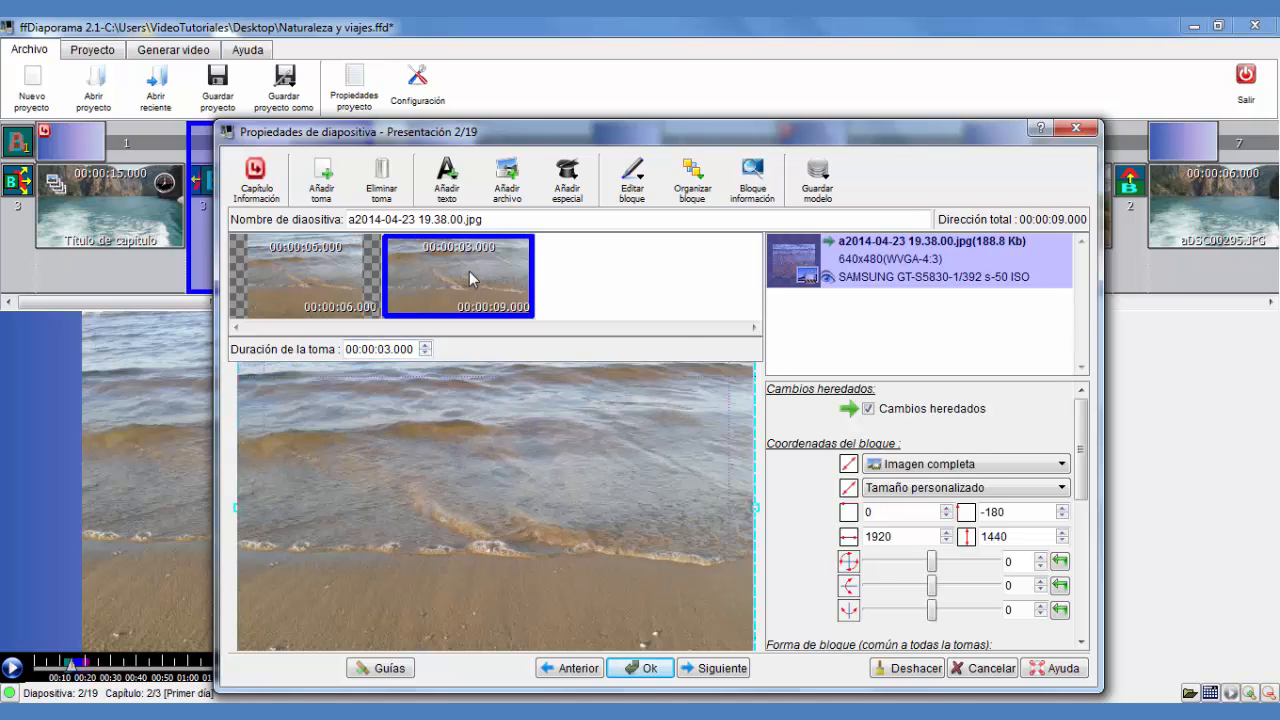
left_click(321, 287)
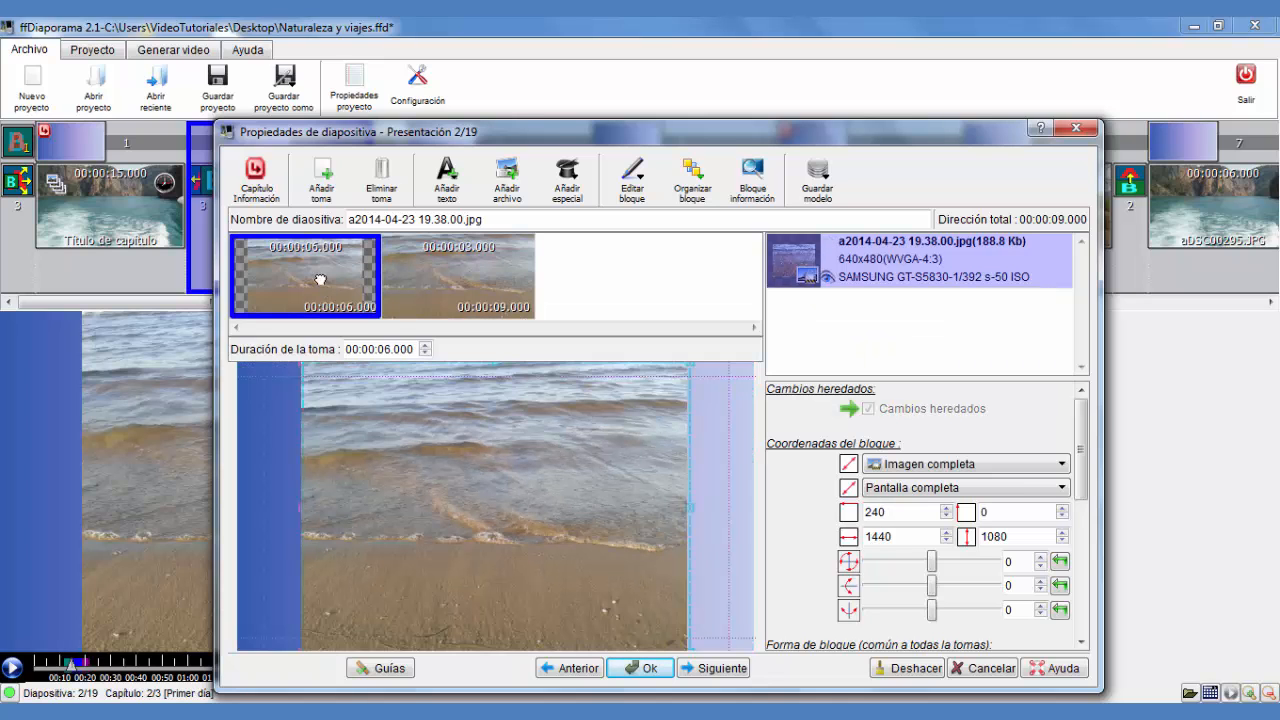
left_click(640, 668)
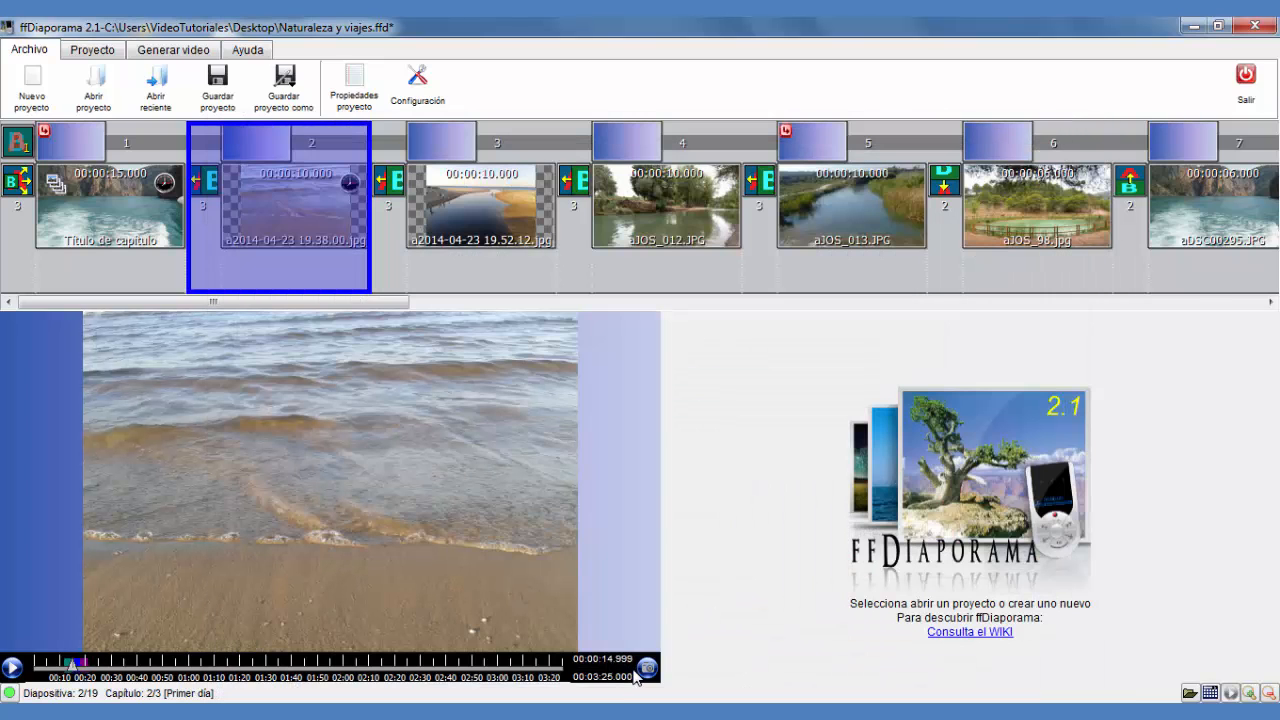
Preview the slideshow from the beginning
left_click(64, 668)
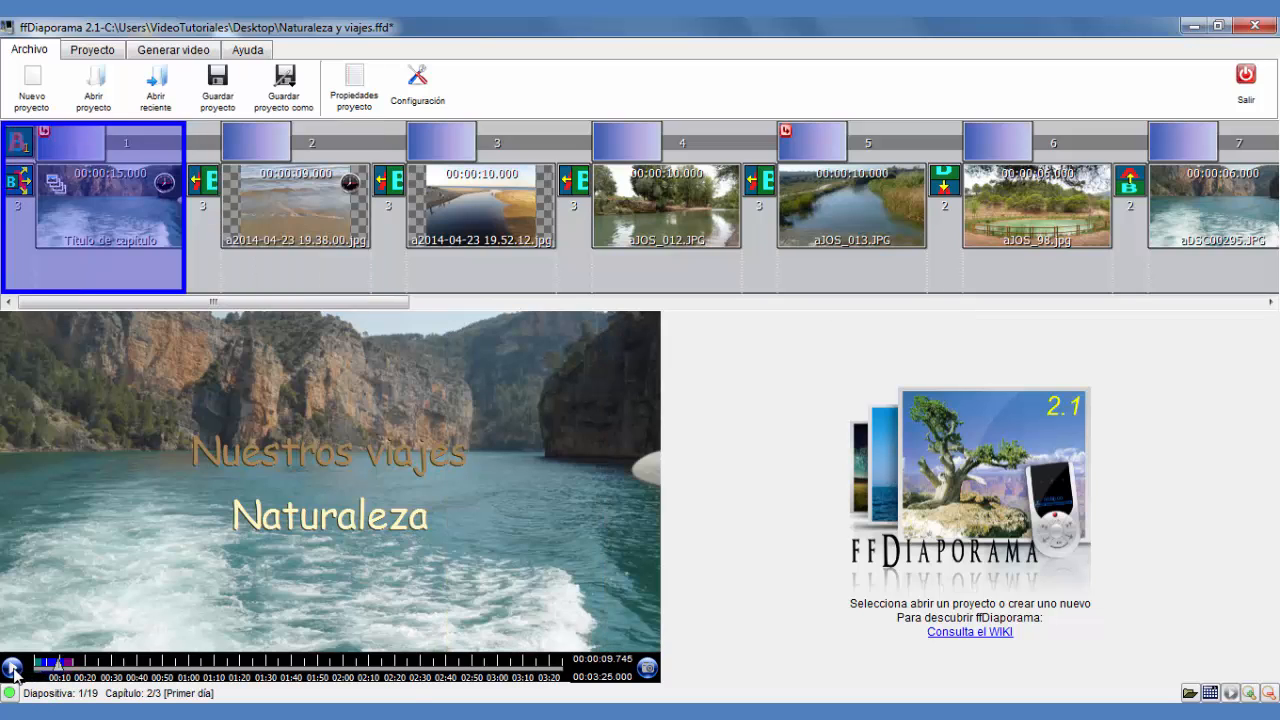
left_click(12, 668)
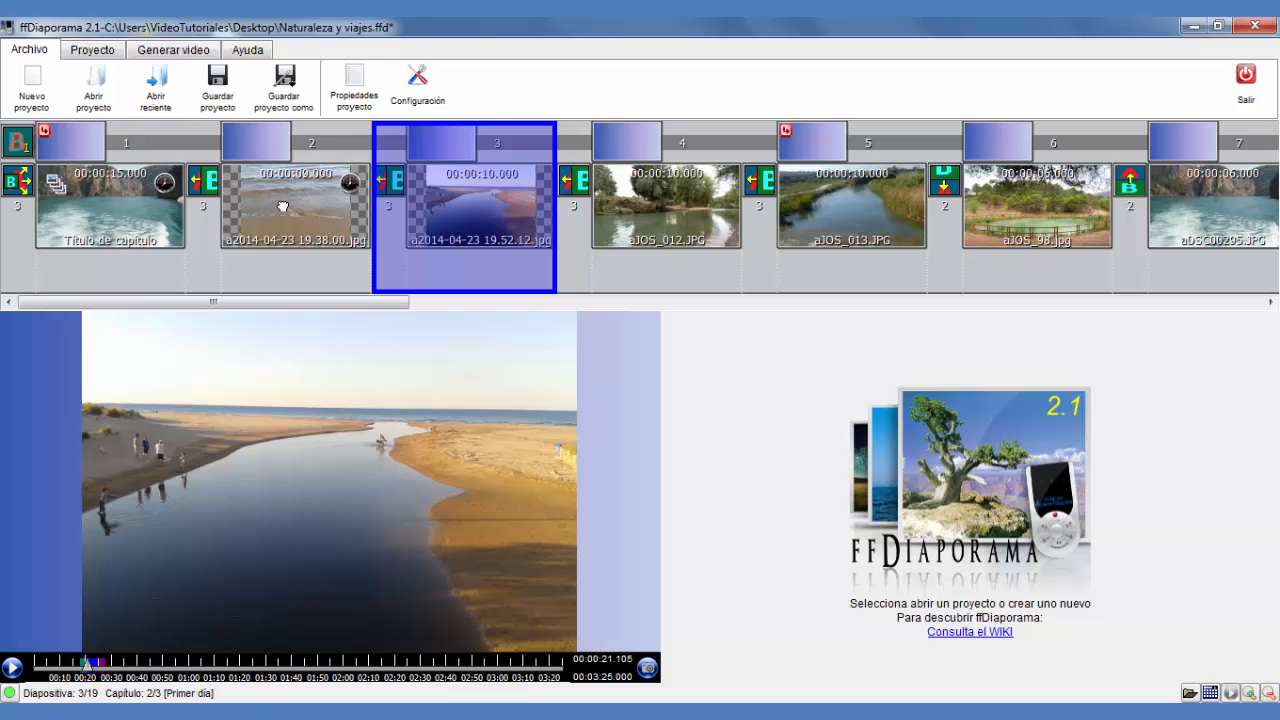
Reopen the second slide's properties, move the dialog aside and inspect its second shot
double_click(283, 206)
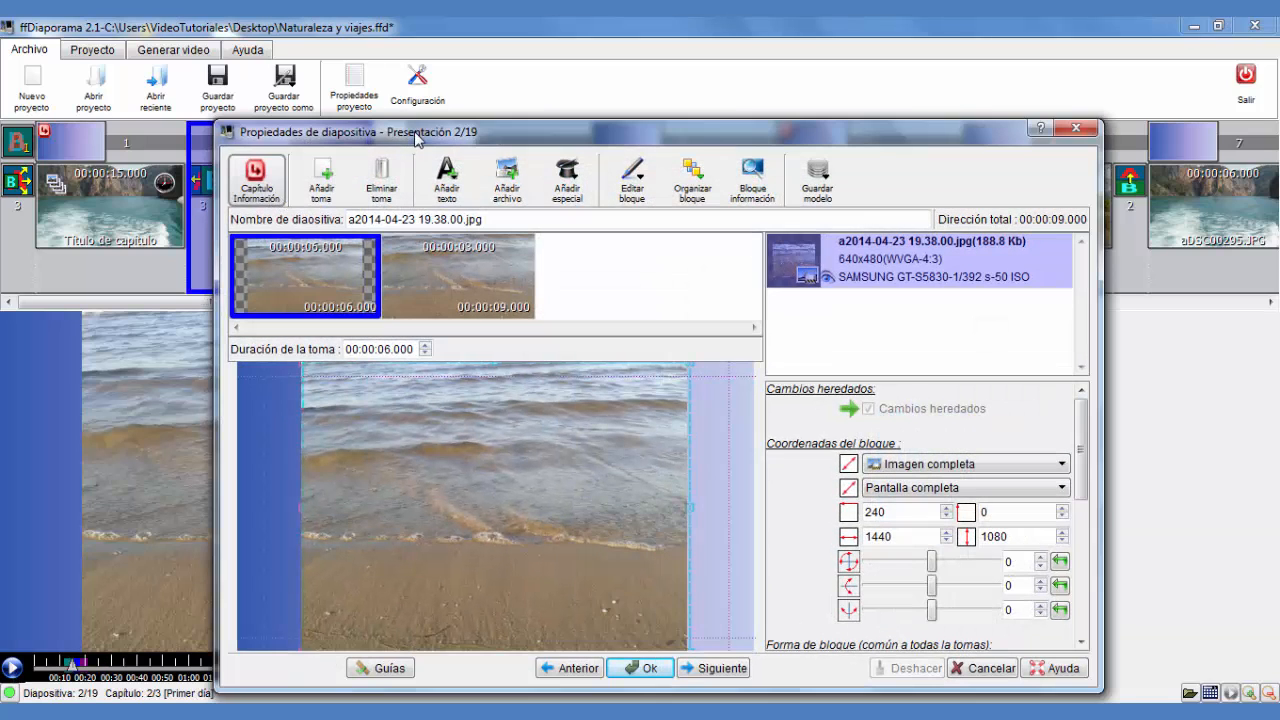
left_click_drag(415, 138, 600, 234)
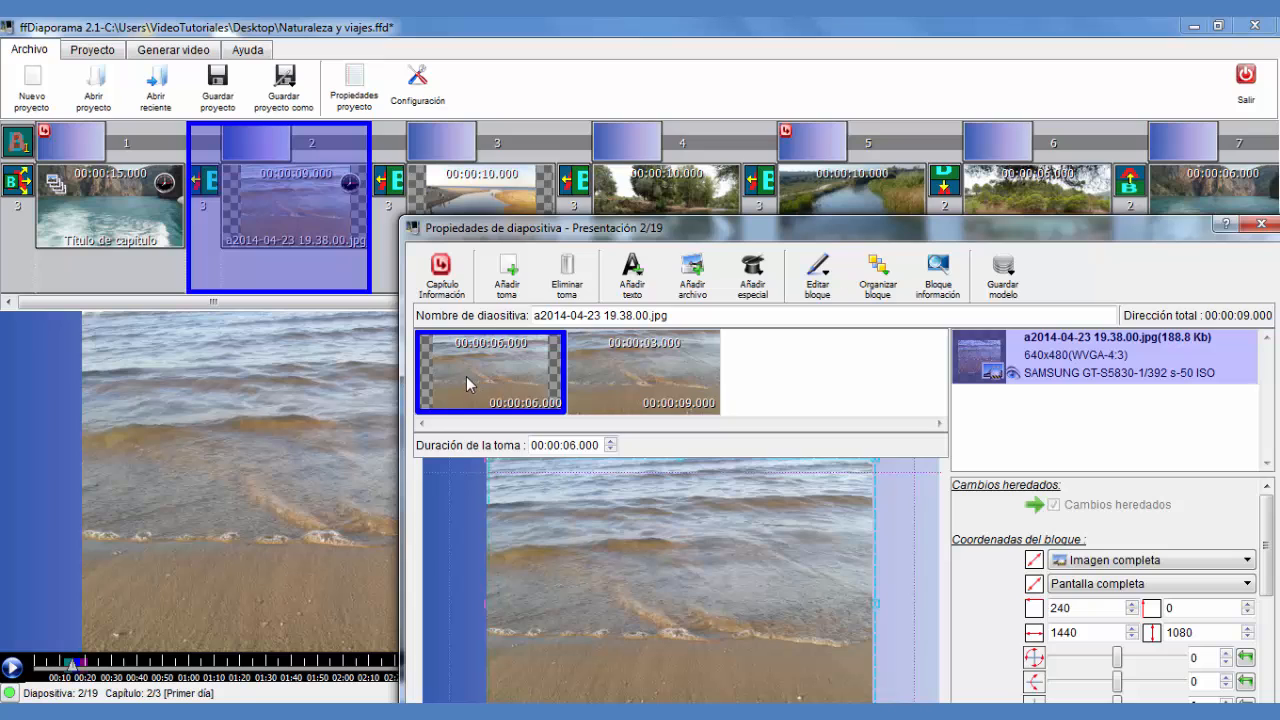
left_click(656, 372)
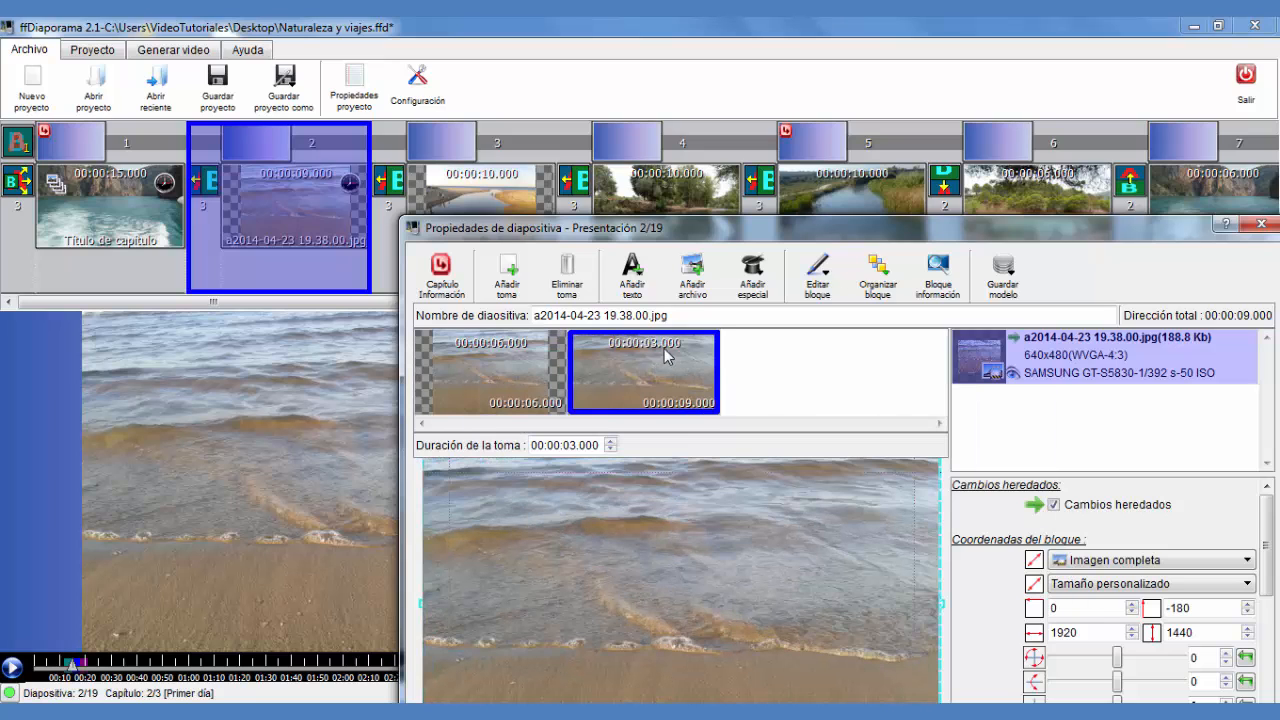
mouse_move(660, 362)
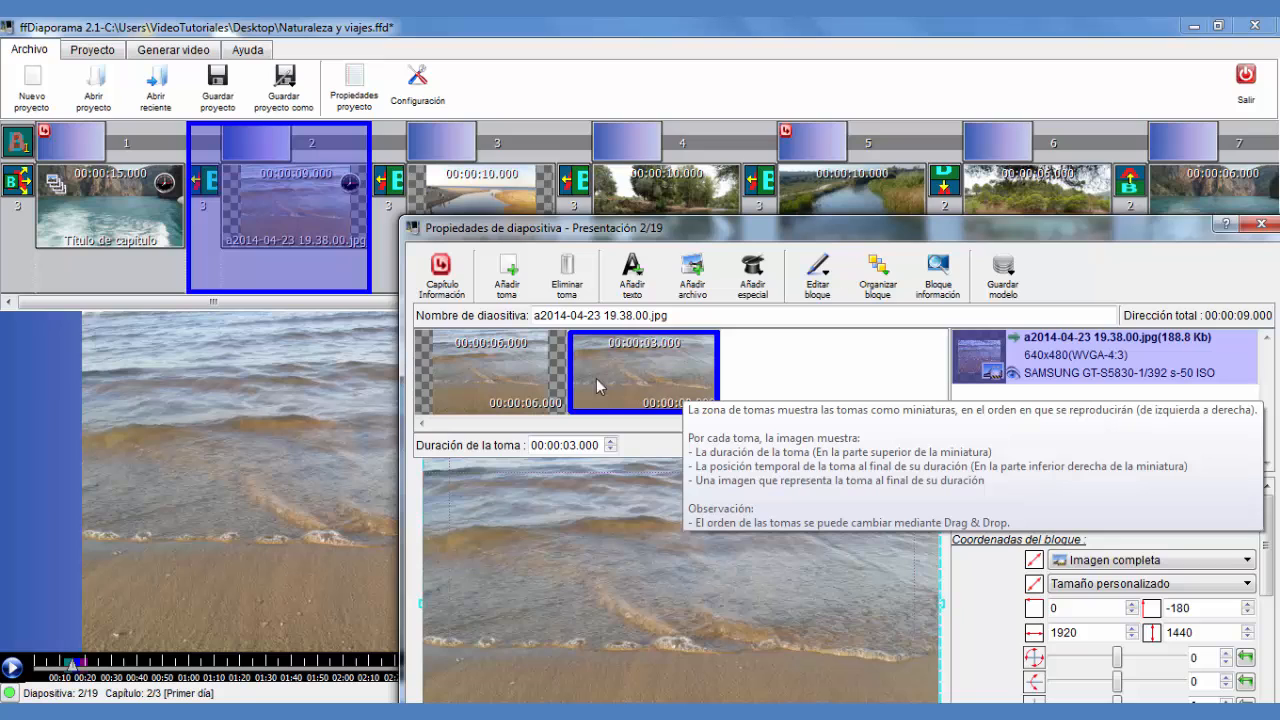
Add a third shot after the second shot of slide 2 and apply the slide's changes
left_click(486, 379)
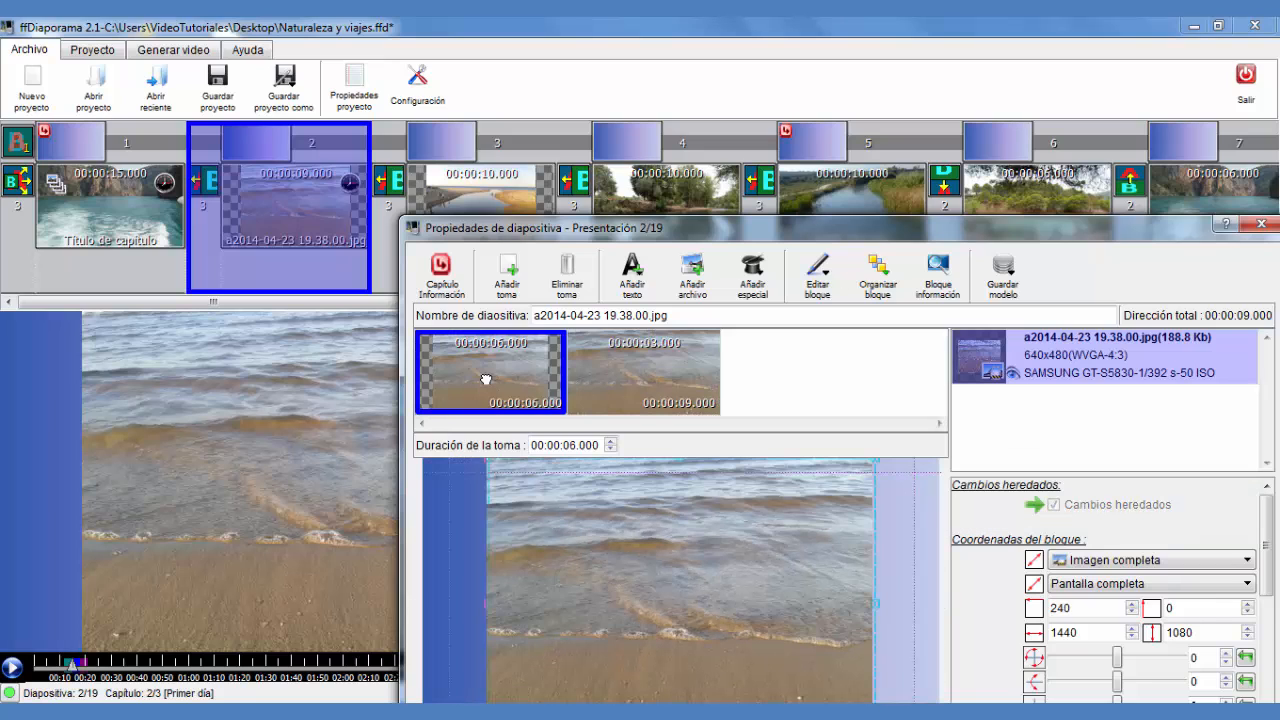
left_click(638, 368)
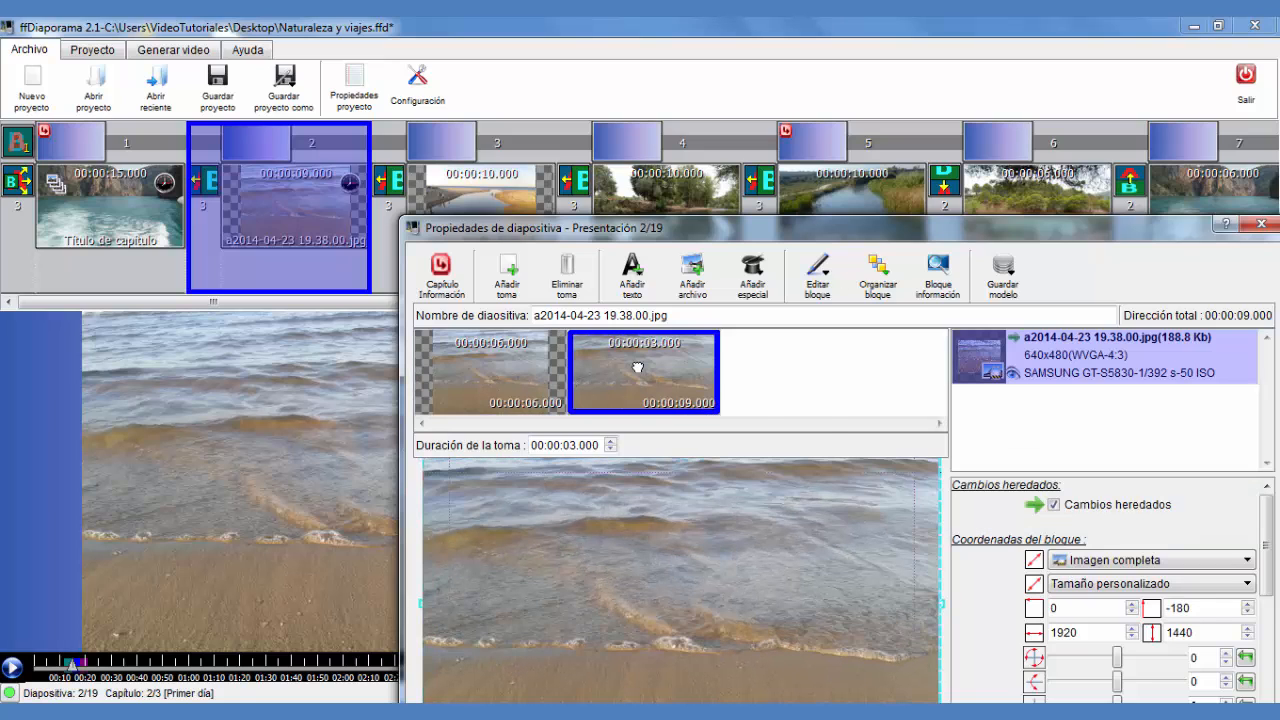
right_click(638, 368)
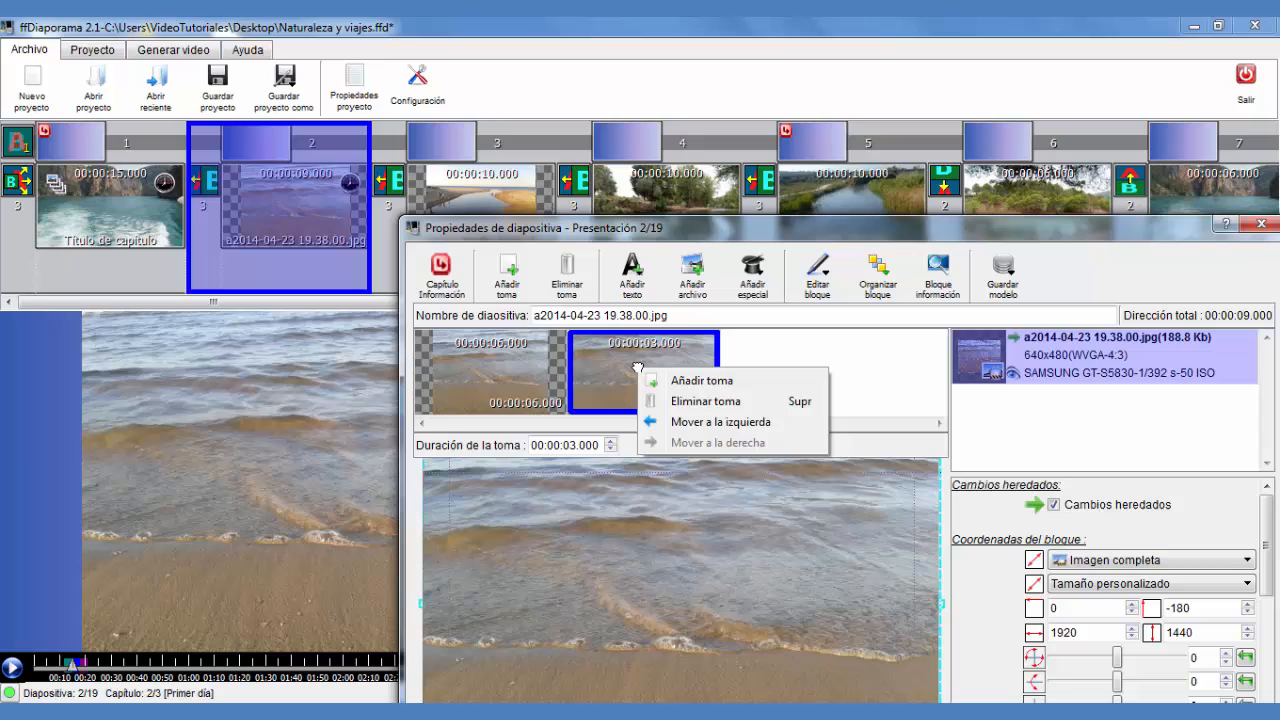
left_click(702, 381)
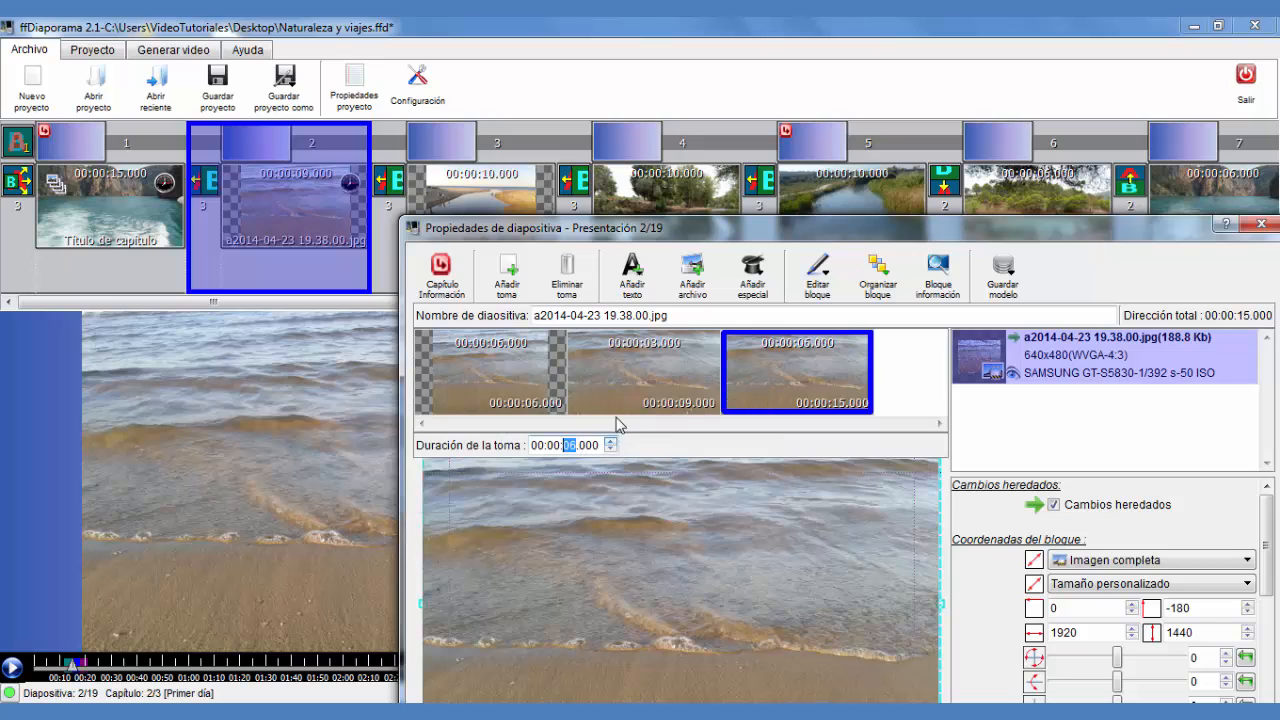
left_click(796, 375)
left_click_drag(757, 244, 623, 37)
left_click(688, 612)
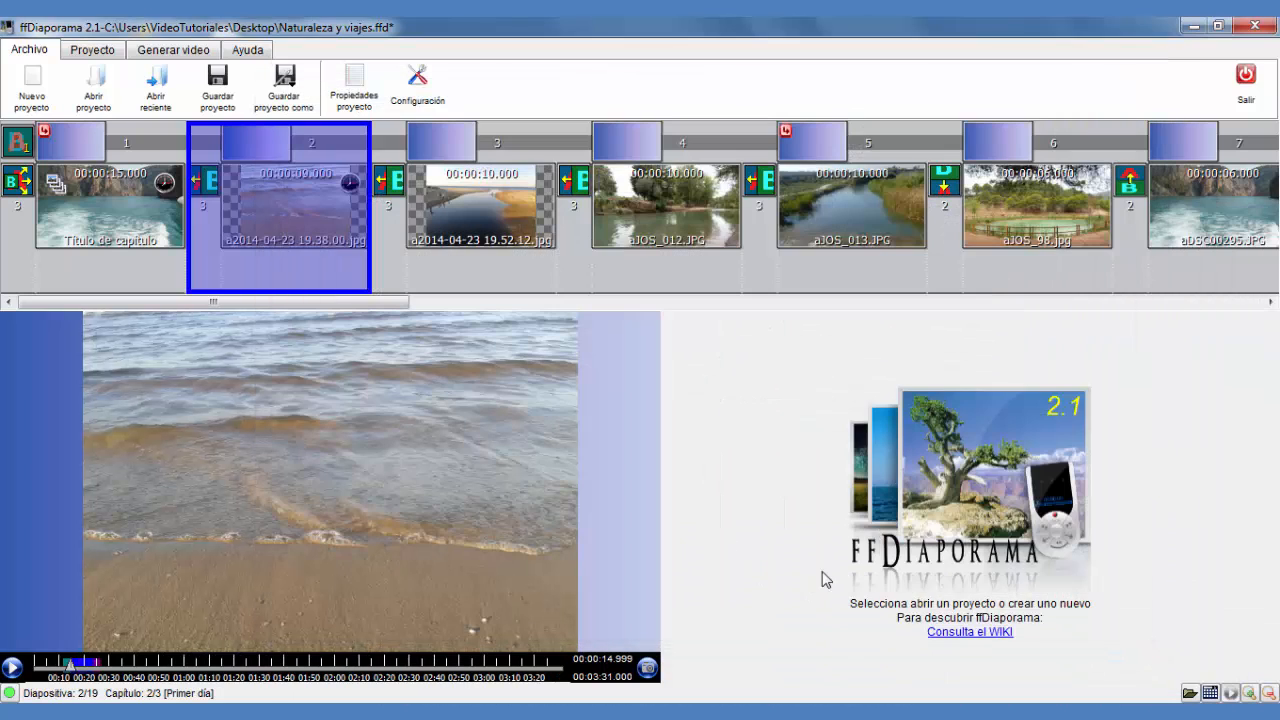
Preview the slideshow playback around the second and third slides
left_click_drag(71, 668, 66, 668)
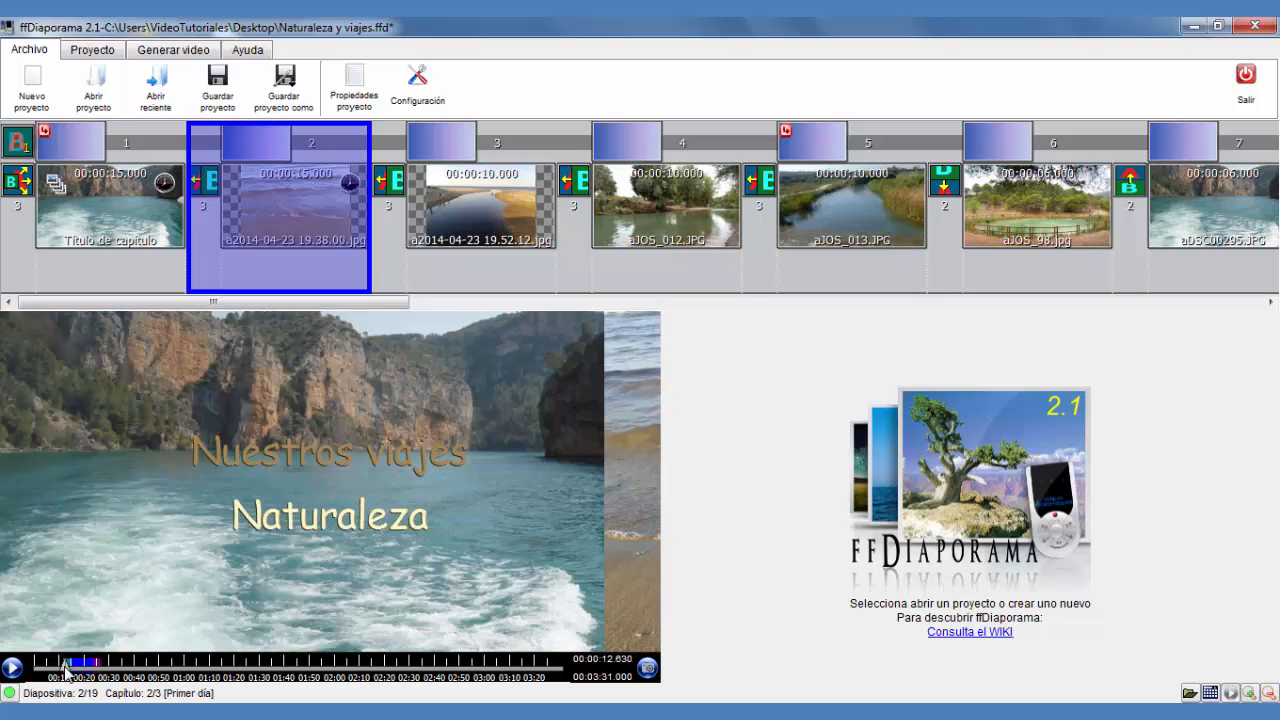
left_click(12, 670)
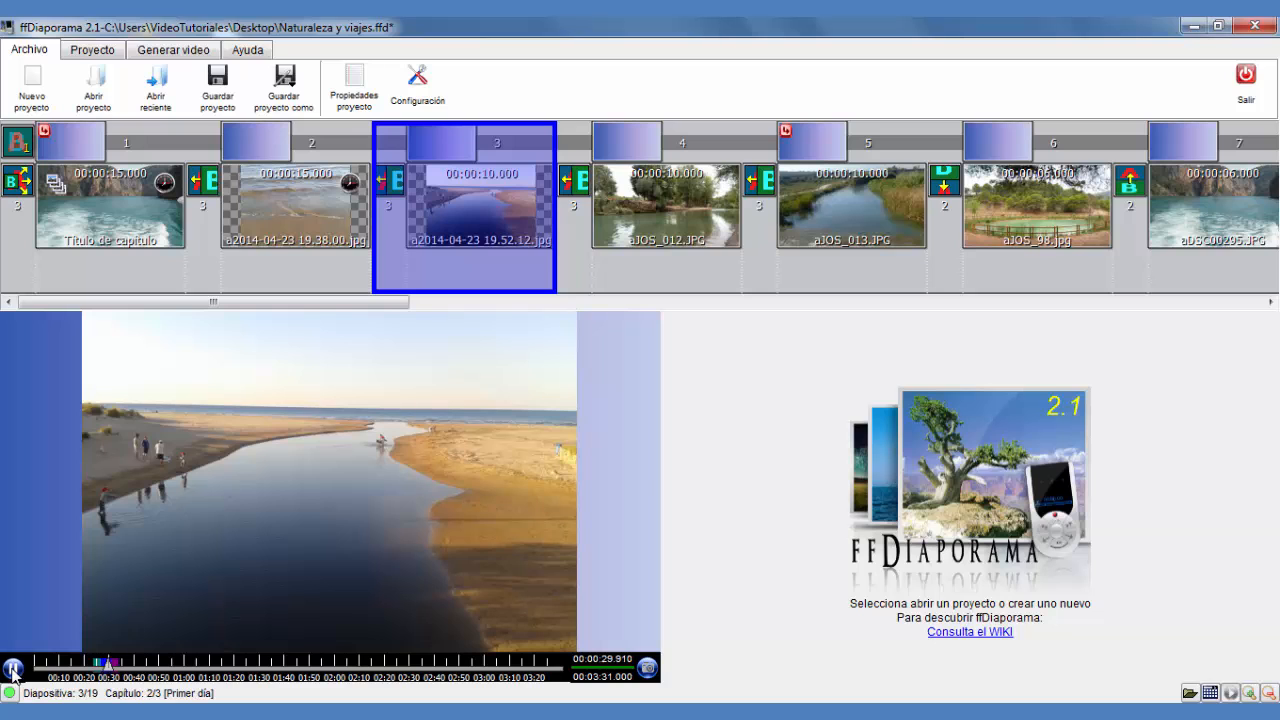
left_click(13, 670)
left_click_drag(113, 677, 73, 686)
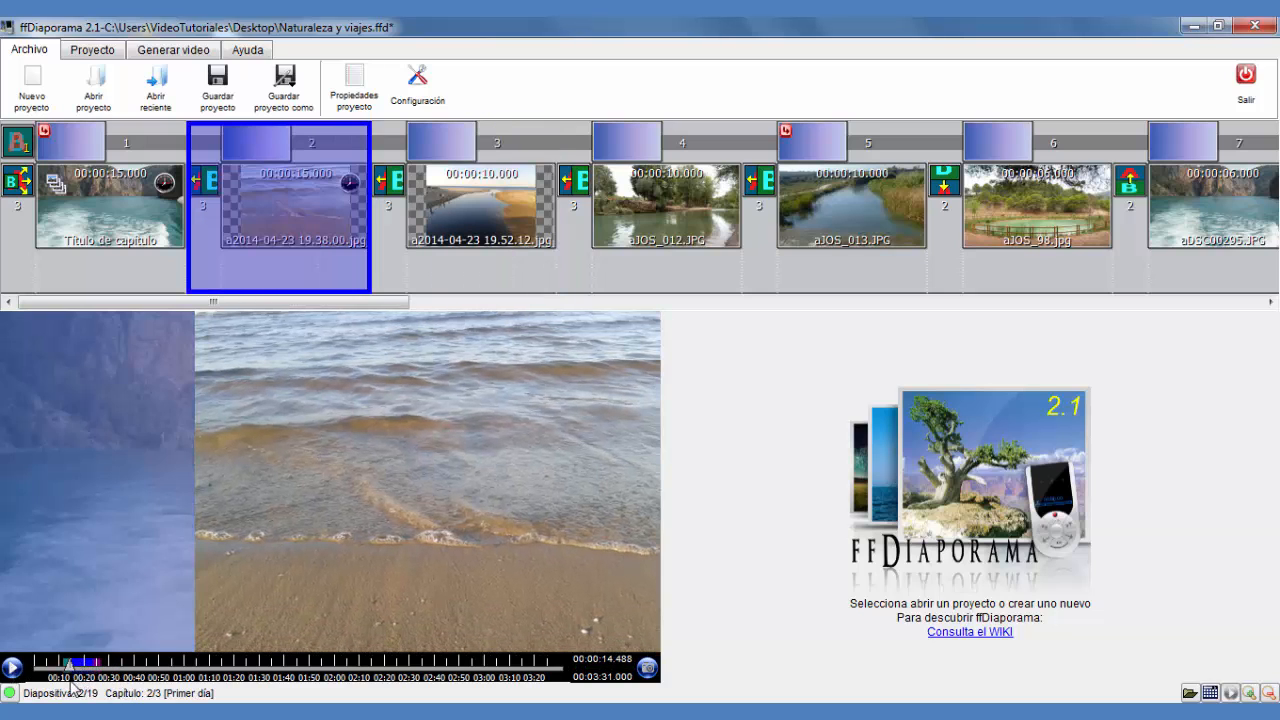
left_click(14, 675)
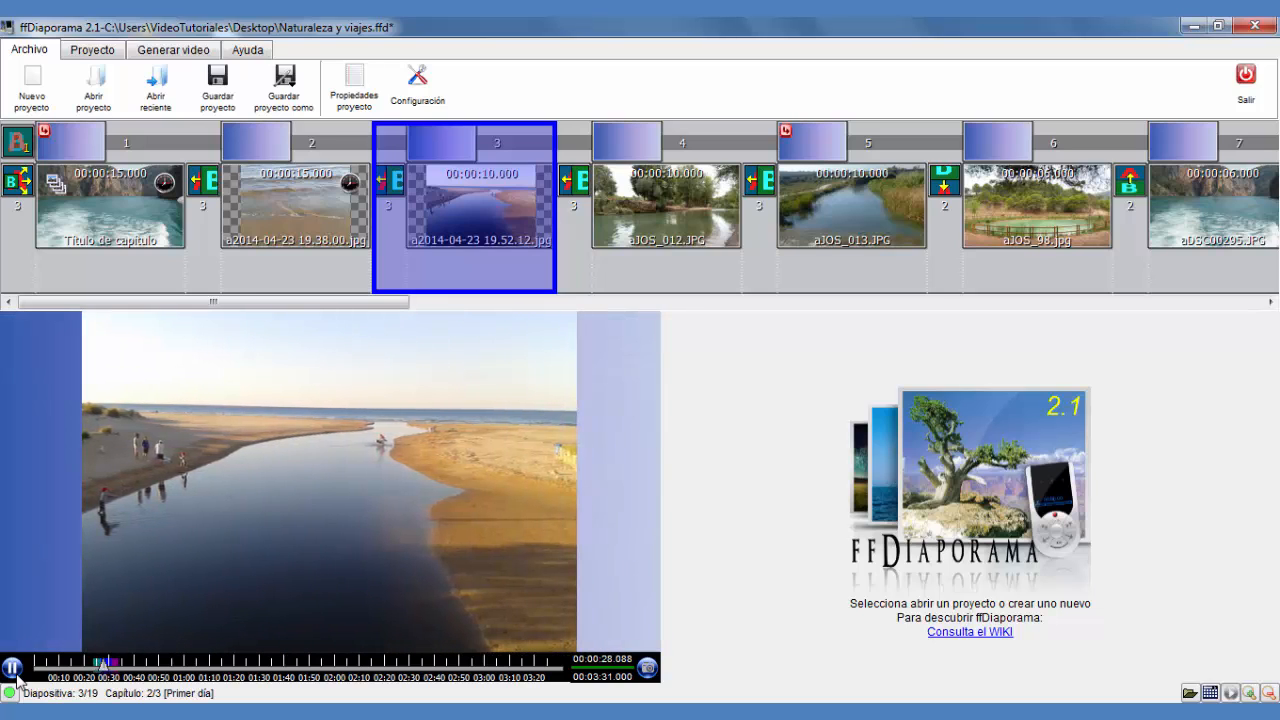
left_click(14, 672)
Open the title slide's properties, inspect its last shot and cancel the dialog
double_click(115, 197)
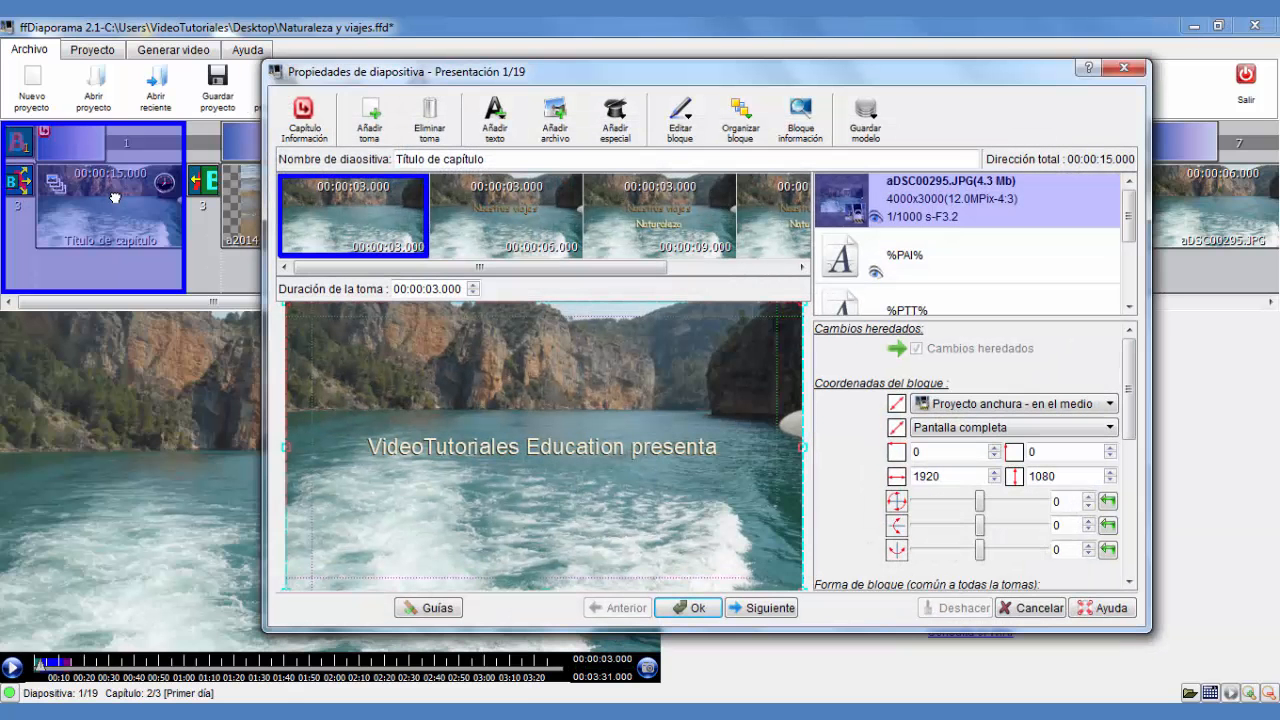
left_click(718, 268)
left_click(755, 232)
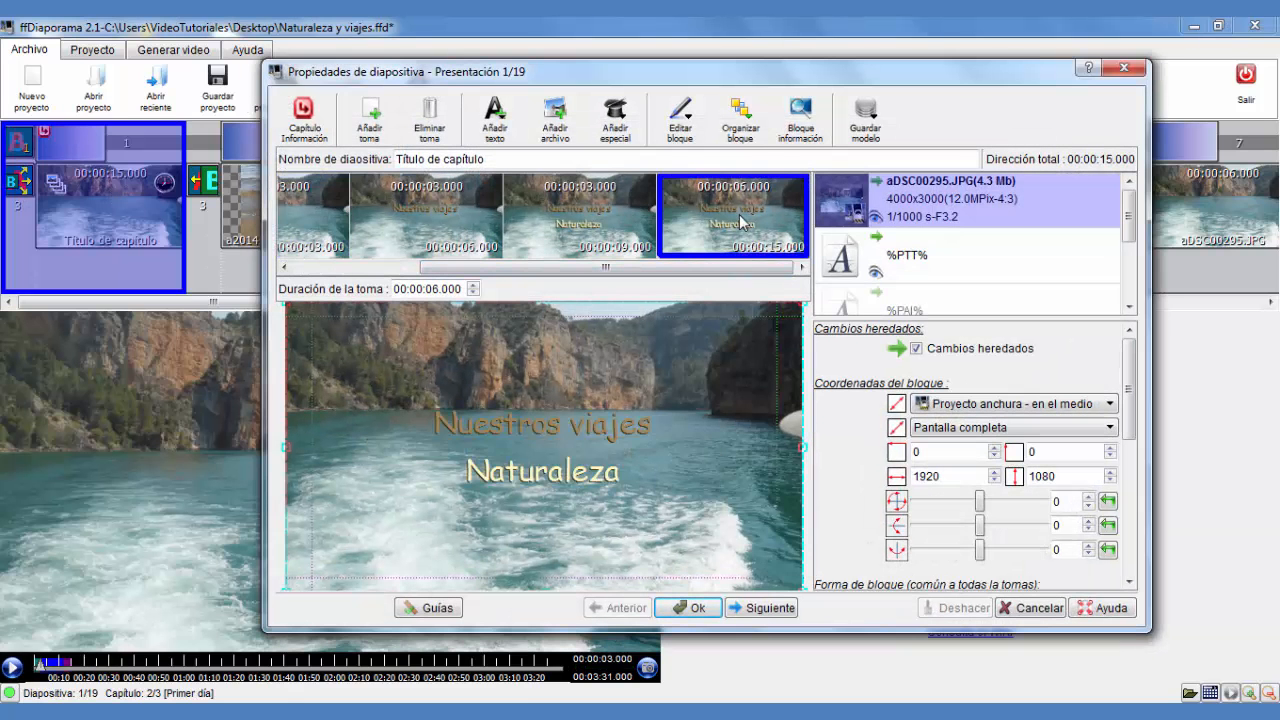
left_click(1028, 608)
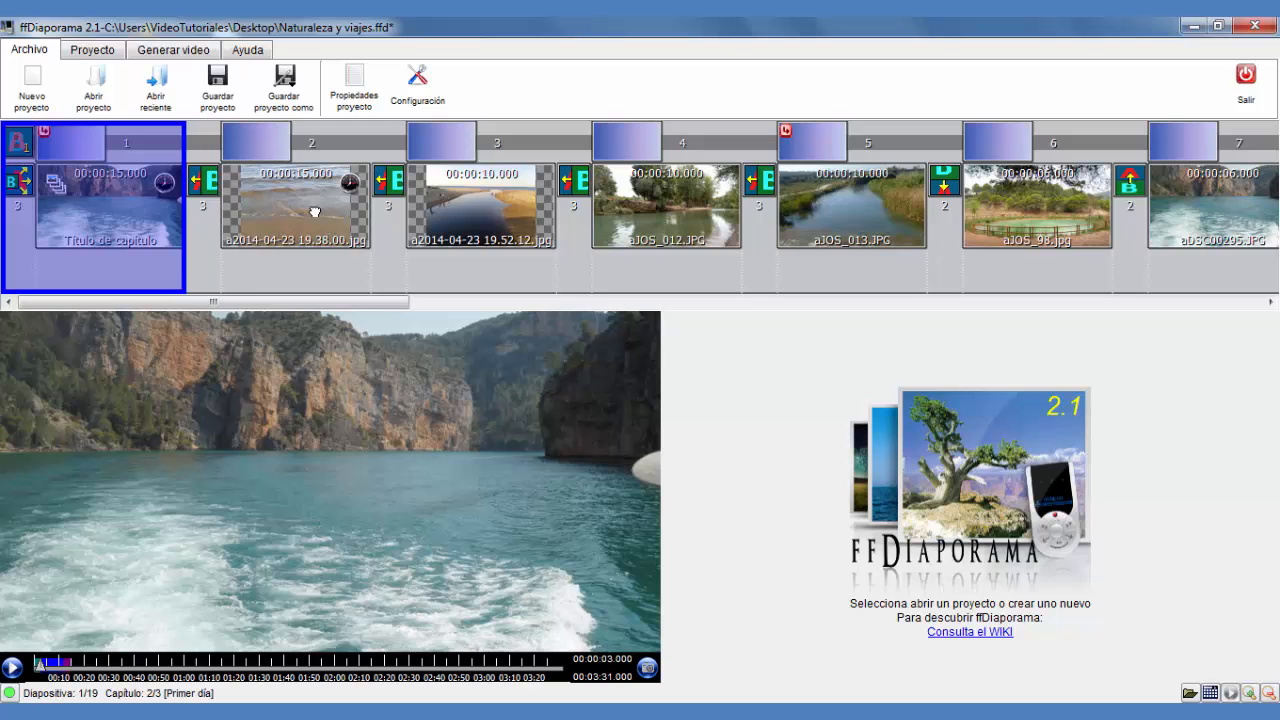
Reopen the second slide's properties, move the dialog aside, inspect its third shot and close it
double_click(314, 212)
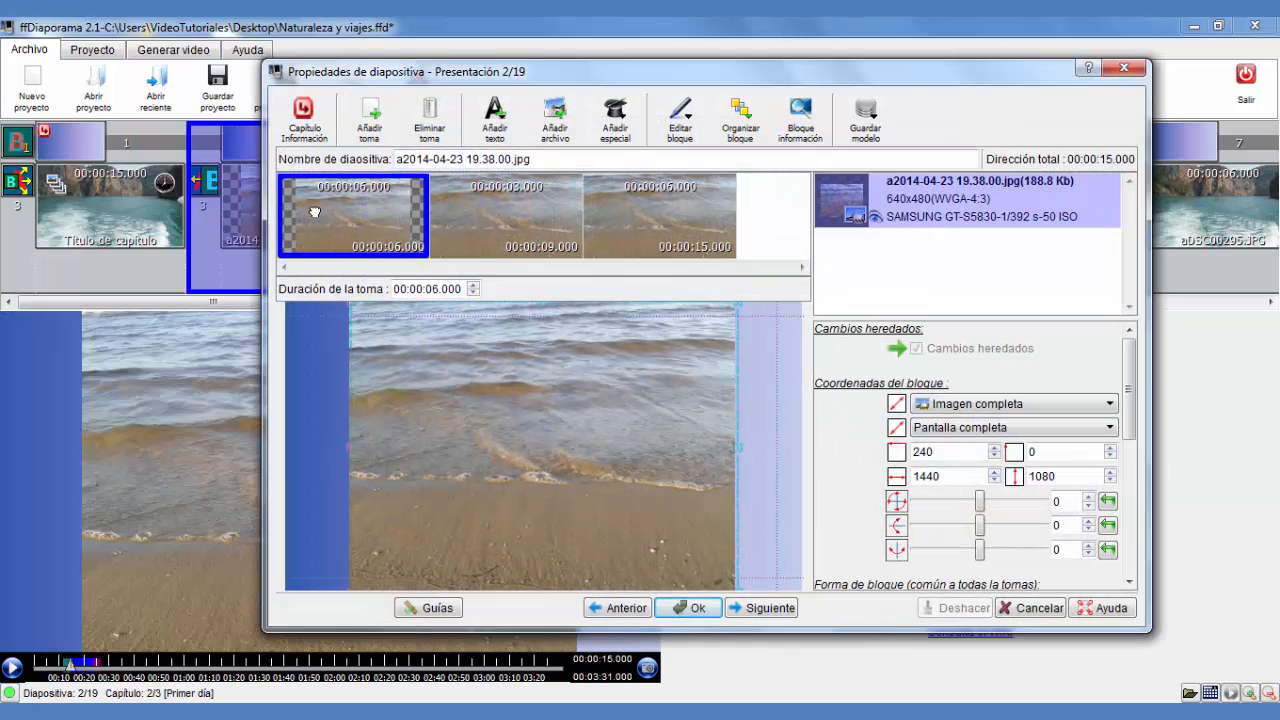
left_click(646, 243)
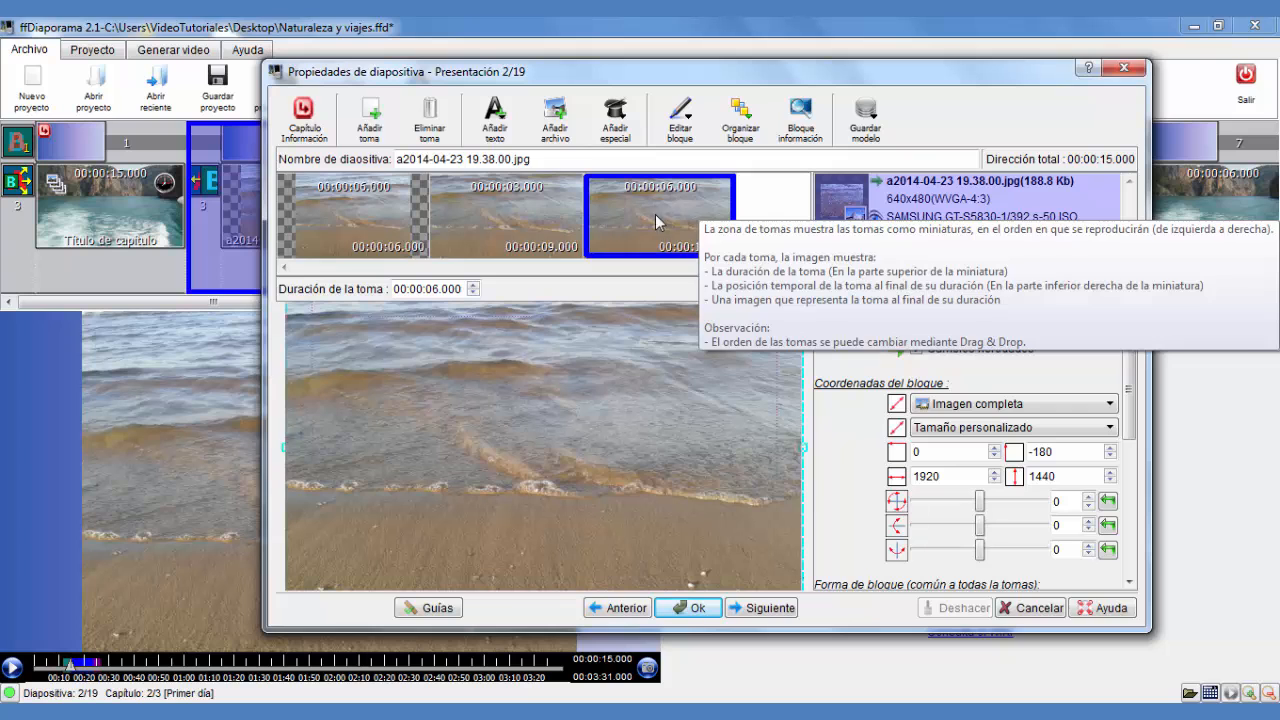
left_click_drag(660, 75, 688, 285)
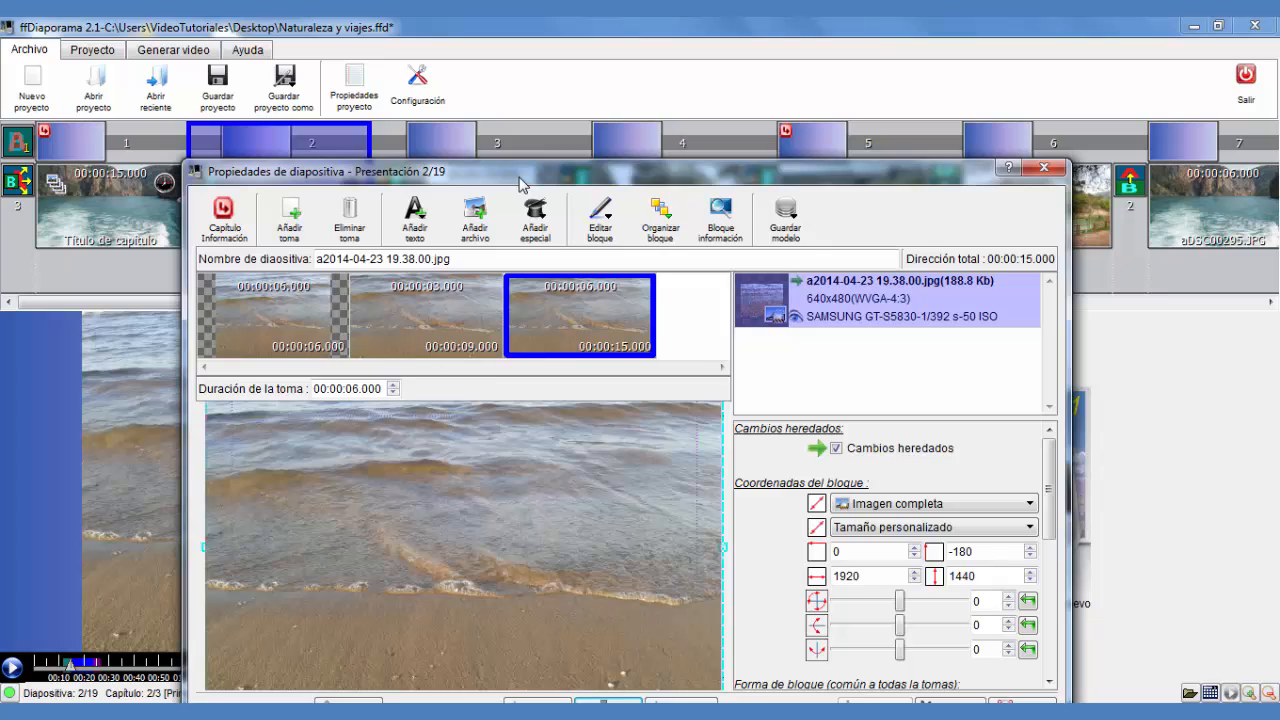
mouse_move(624, 282)
left_mouse_down()
mouse_move(513, 168)
mouse_move(523, 242)
left_mouse_up()
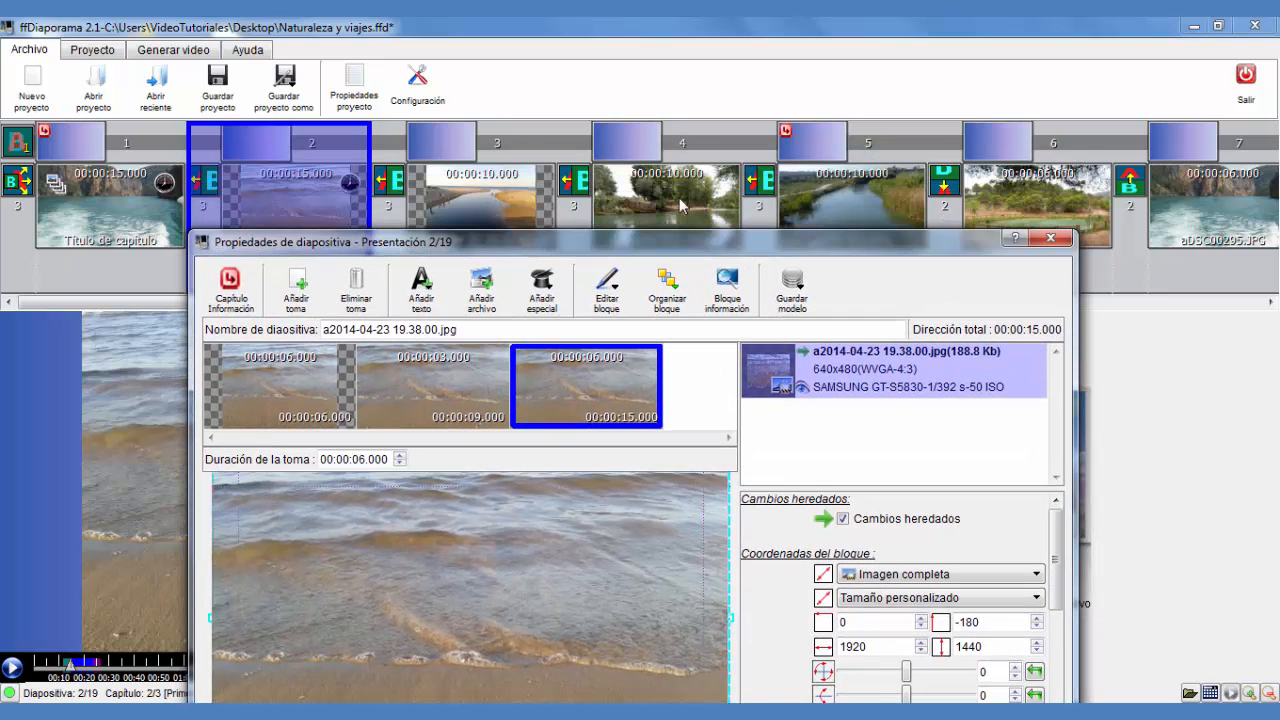
left_click_drag(653, 257, 596, 122)
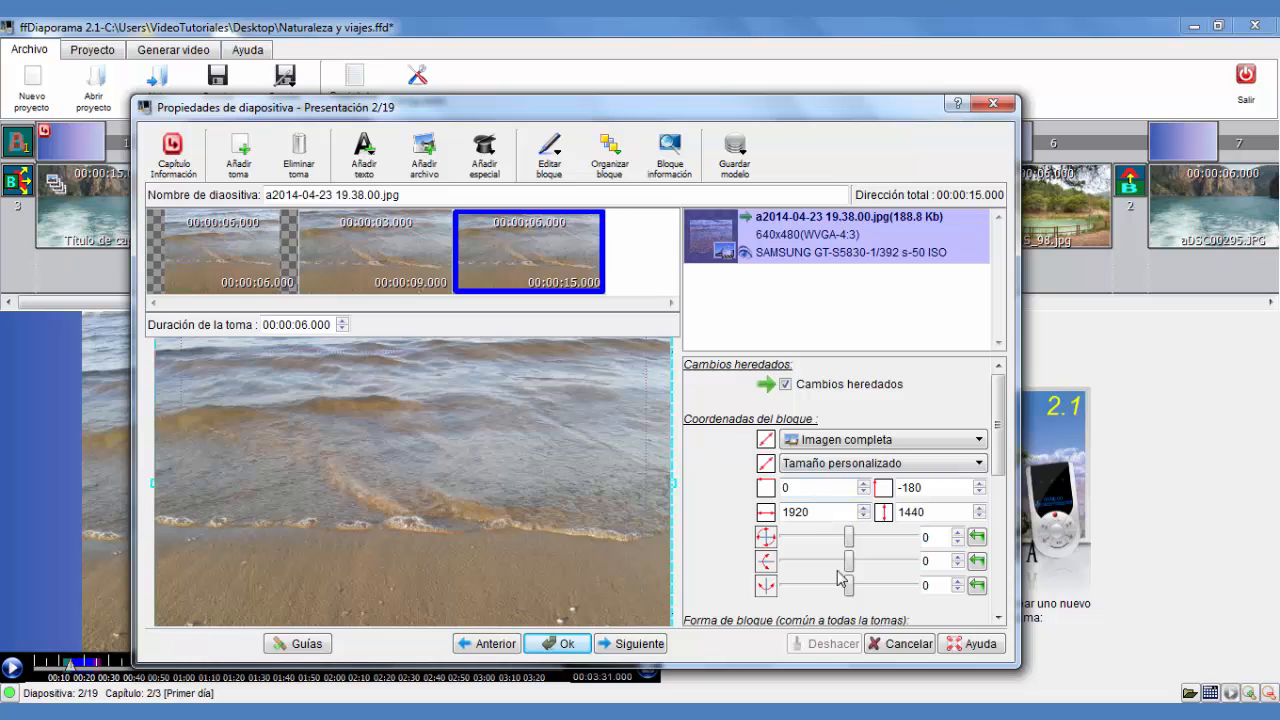
left_click(563, 644)
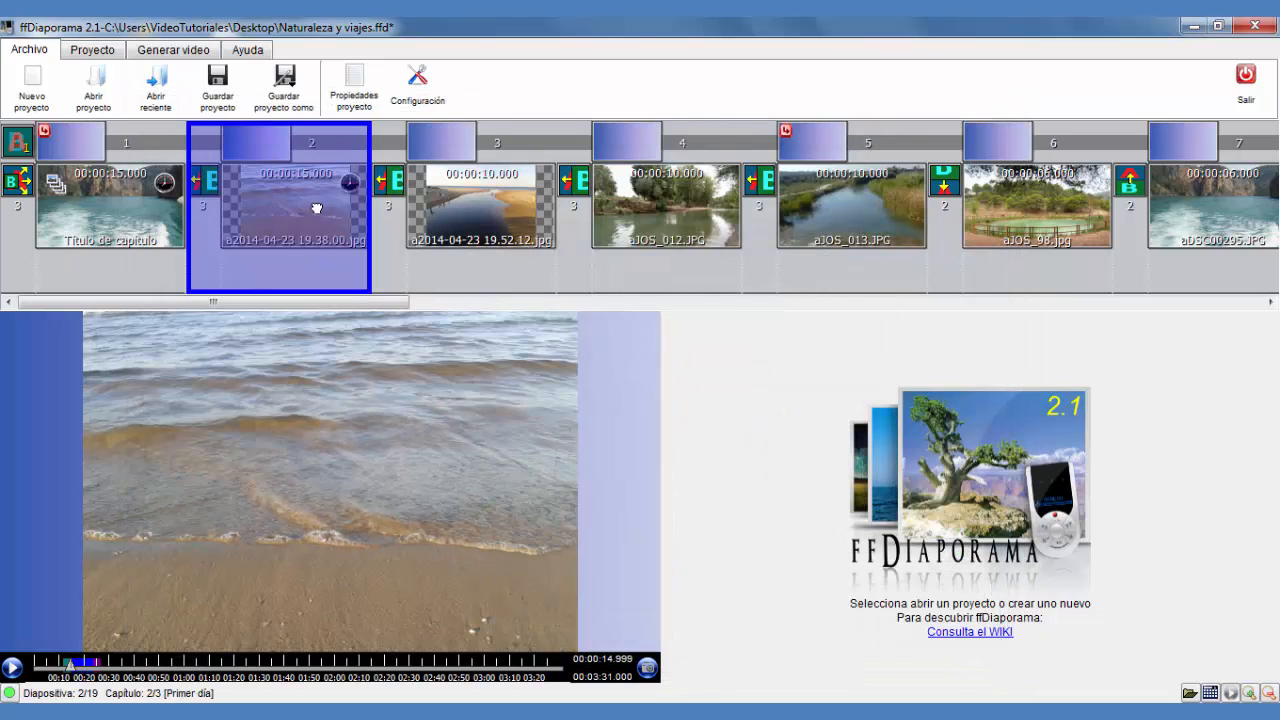
Open the third slide's properties, shorten its shot to 9 seconds and add a second shot
left_click(511, 206)
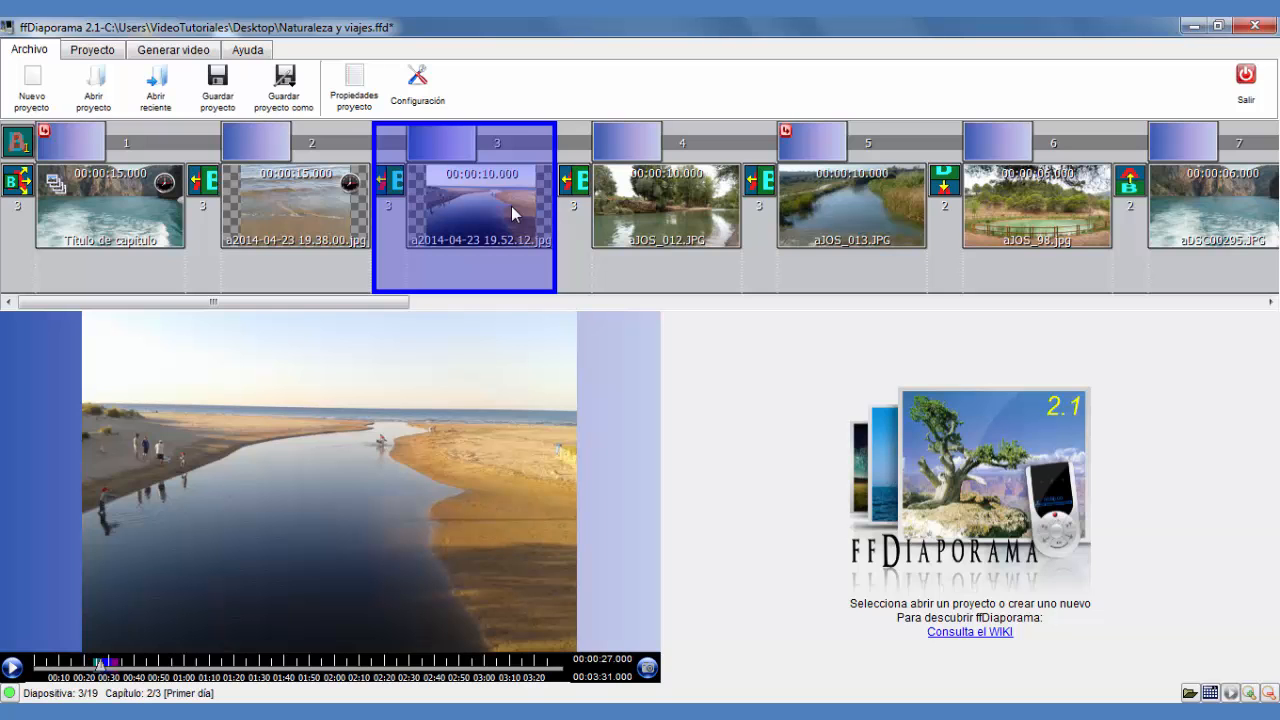
double_click(480, 215)
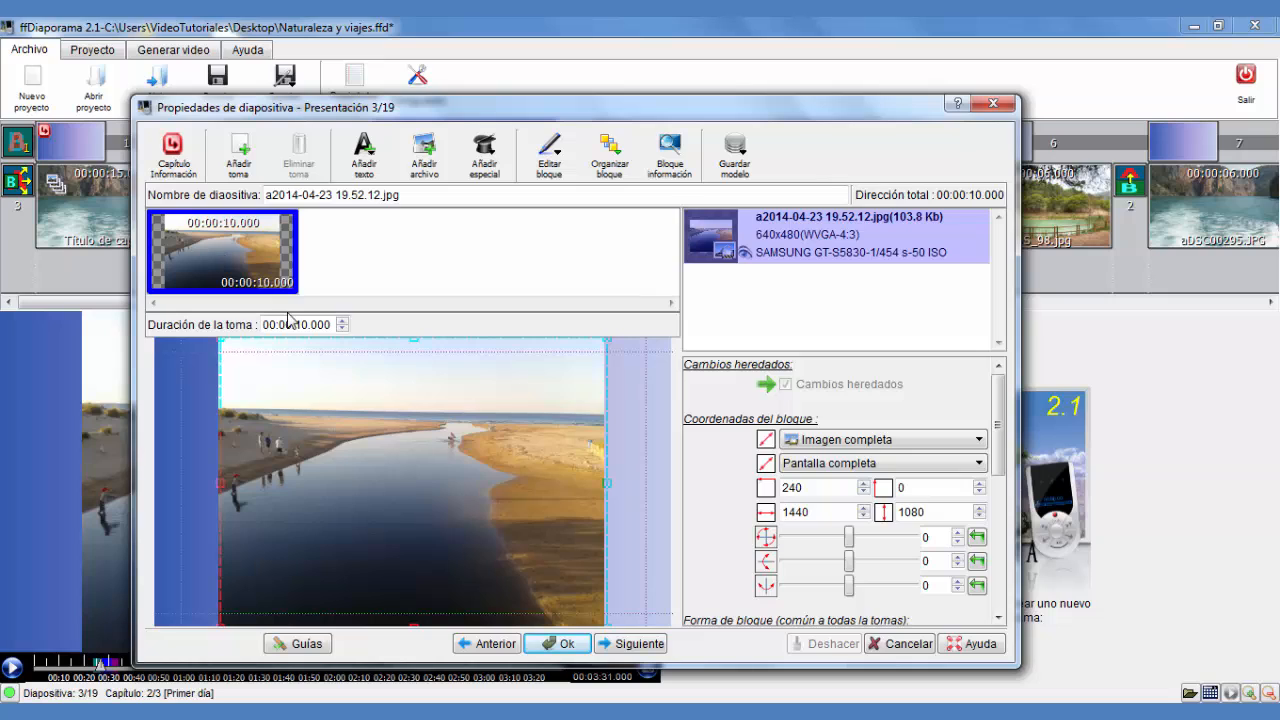
left_click(343, 328)
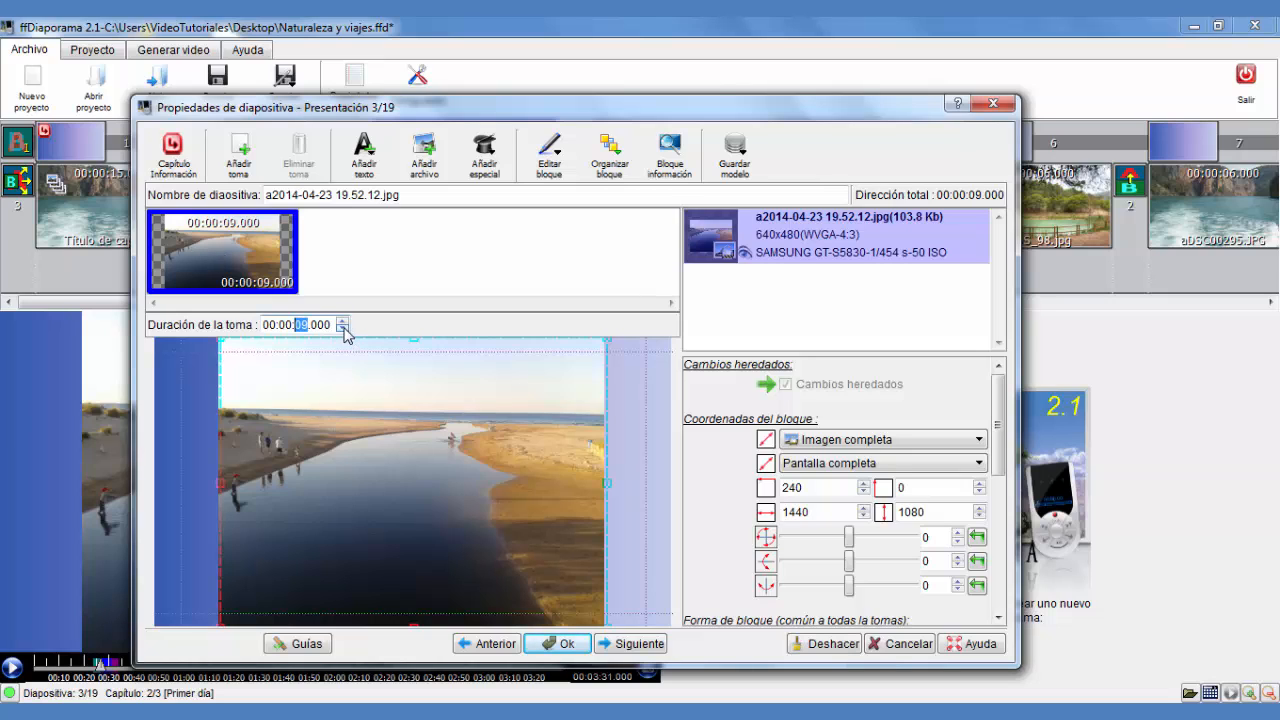
left_click(343, 328)
left_click(343, 328)
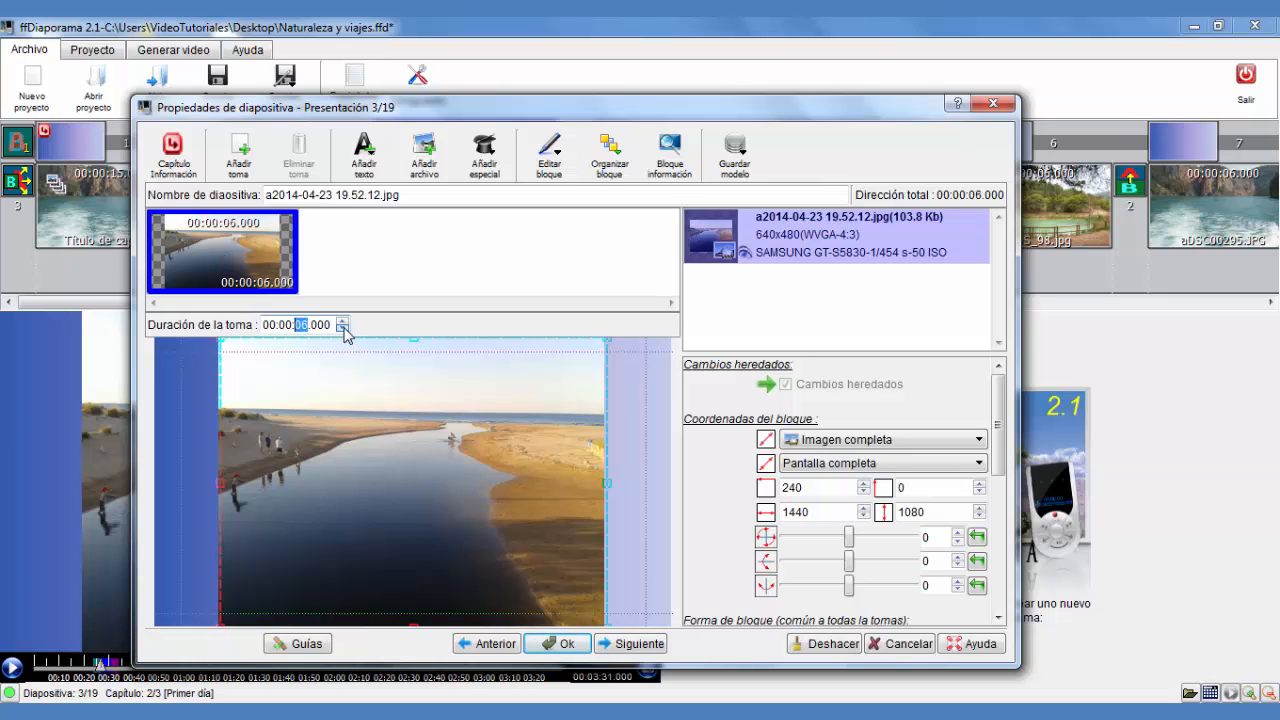
right_click(232, 251)
left_click(302, 264)
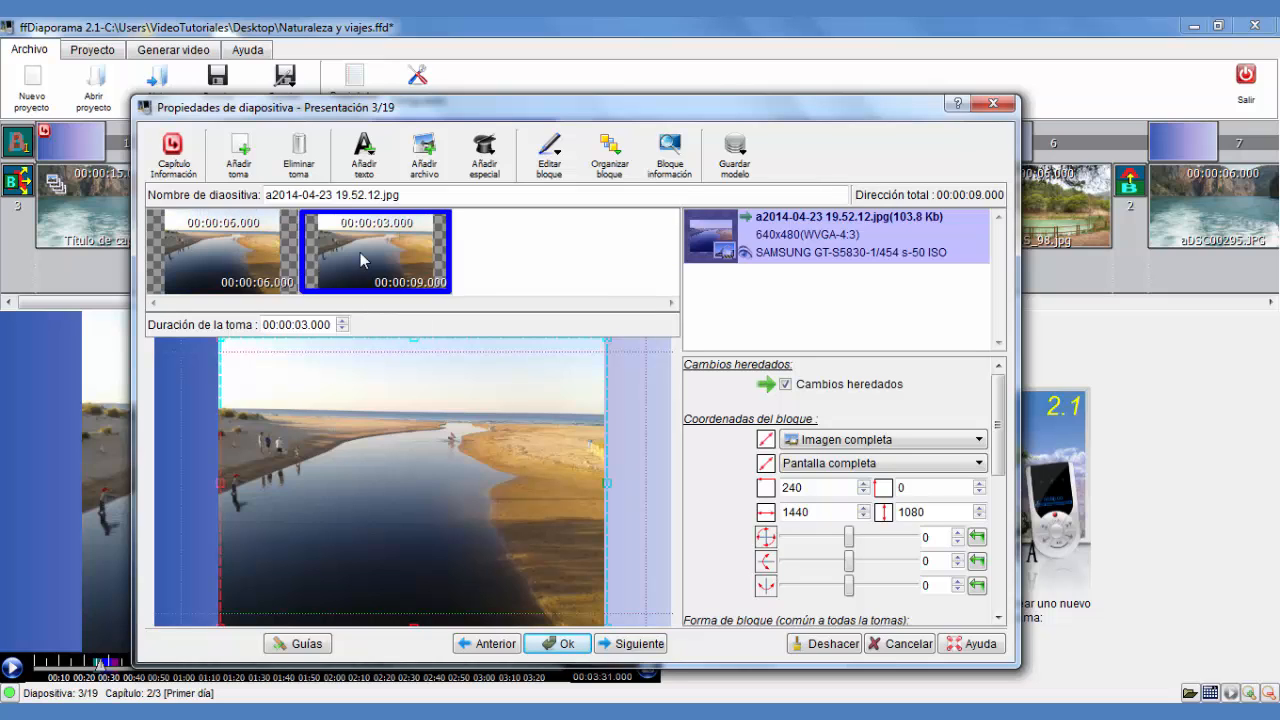
Reframe the second shot's image with unlocked custom geometry, cropping to about 23% width and 42% height at the upper-left
double_click(833, 245)
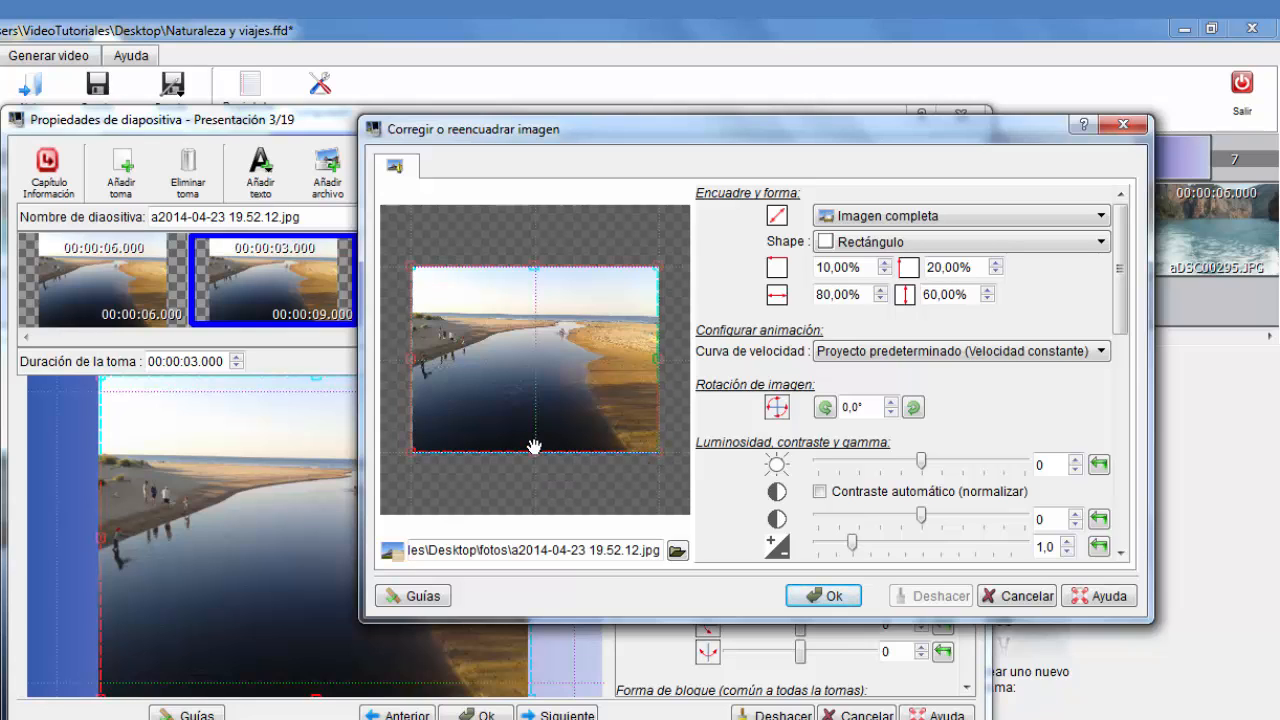
left_click_drag(533, 453, 562, 387)
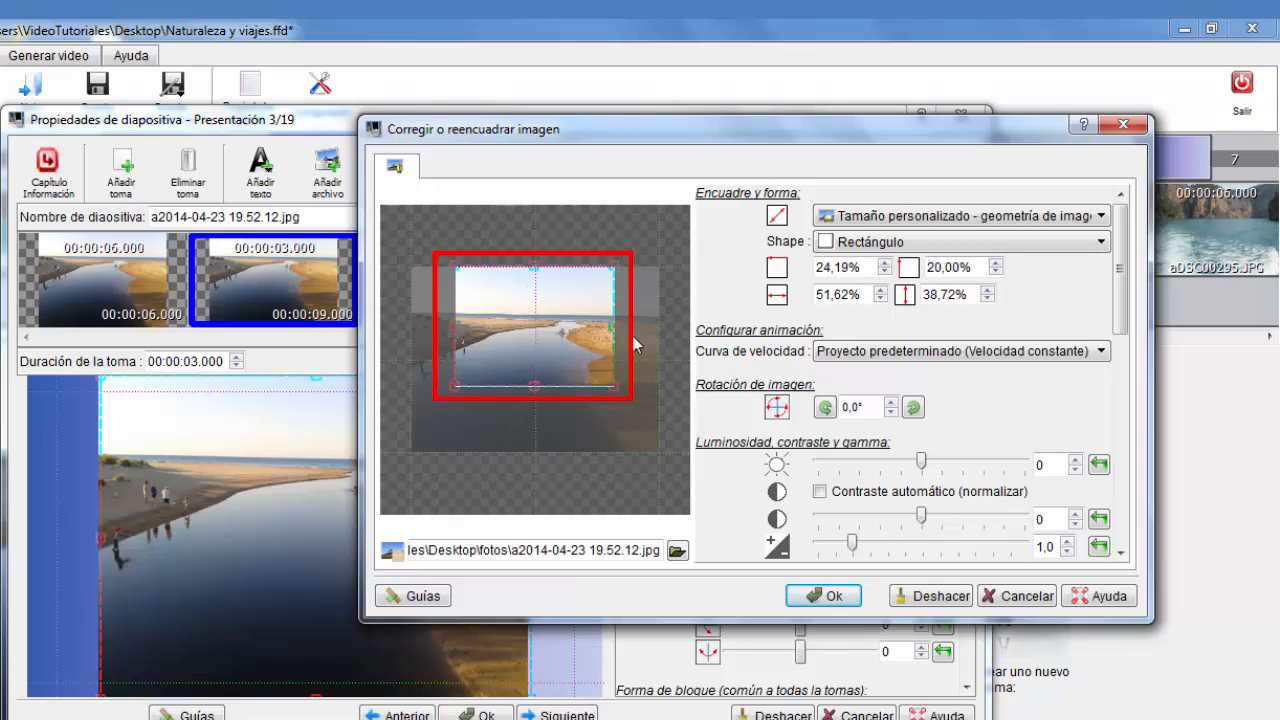
left_click_drag(563, 335, 524, 344)
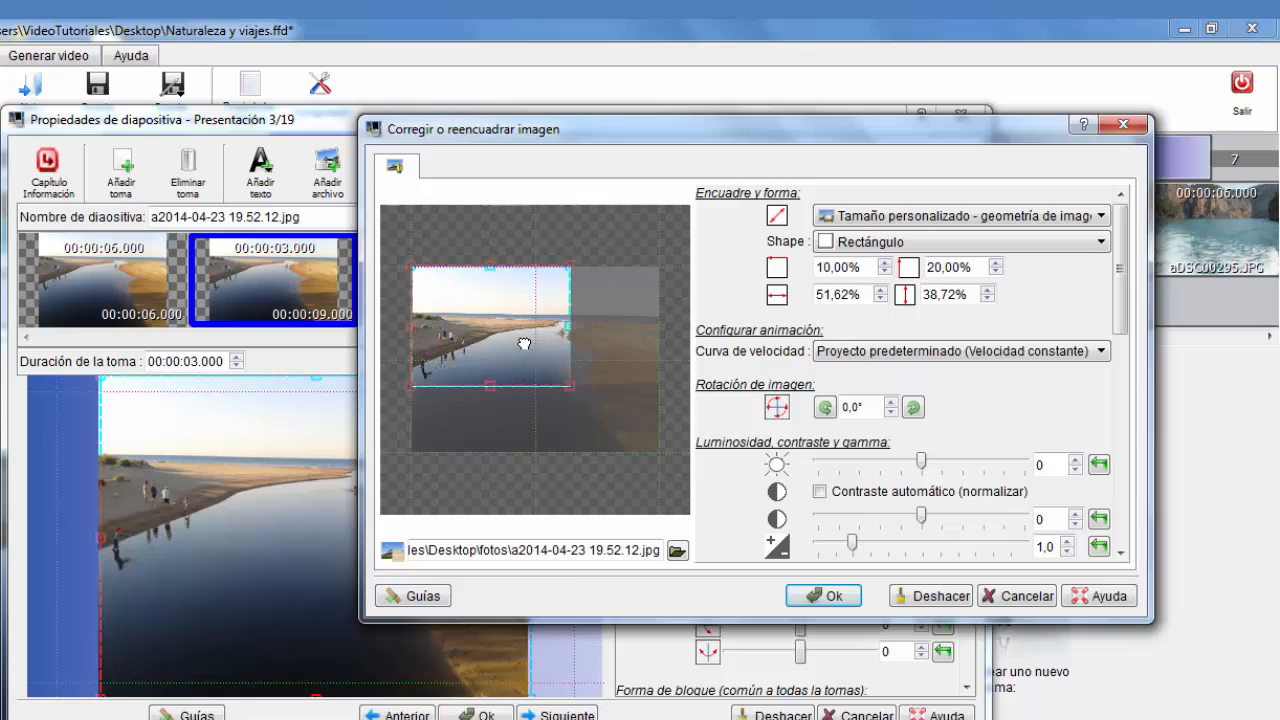
left_click_drag(571, 387, 552, 358)
left_click(1032, 216)
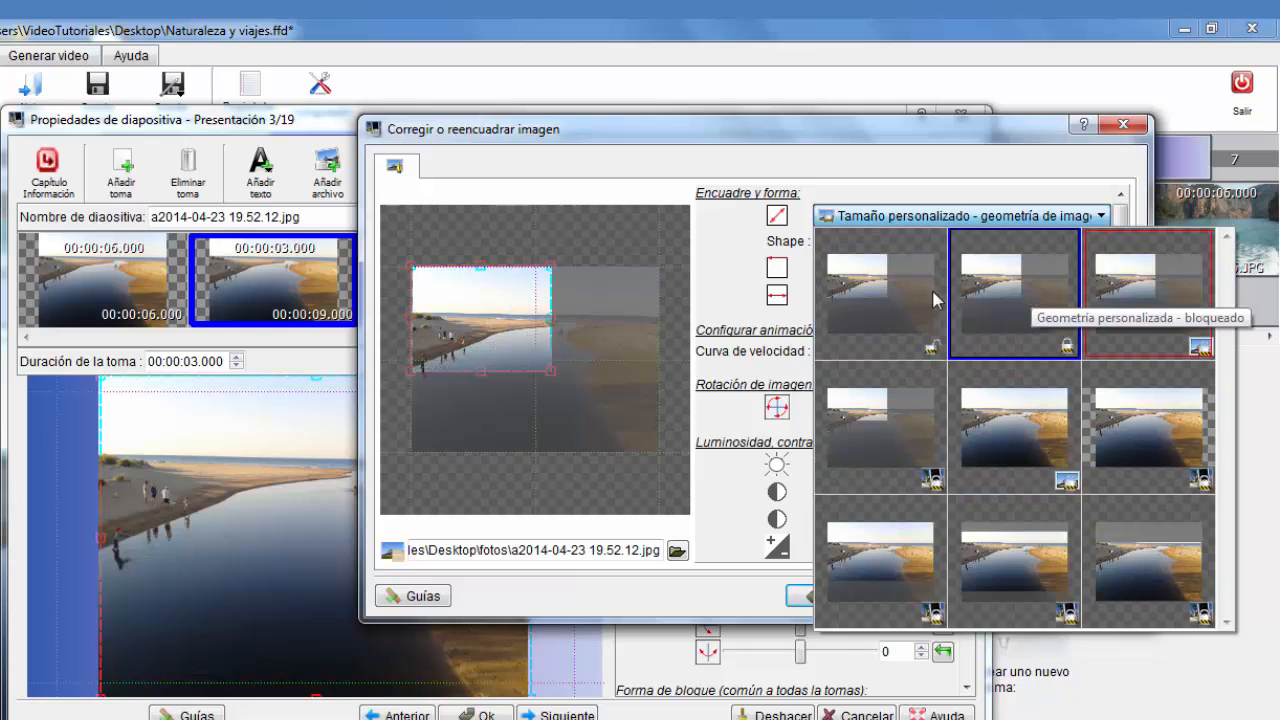
left_click(865, 303)
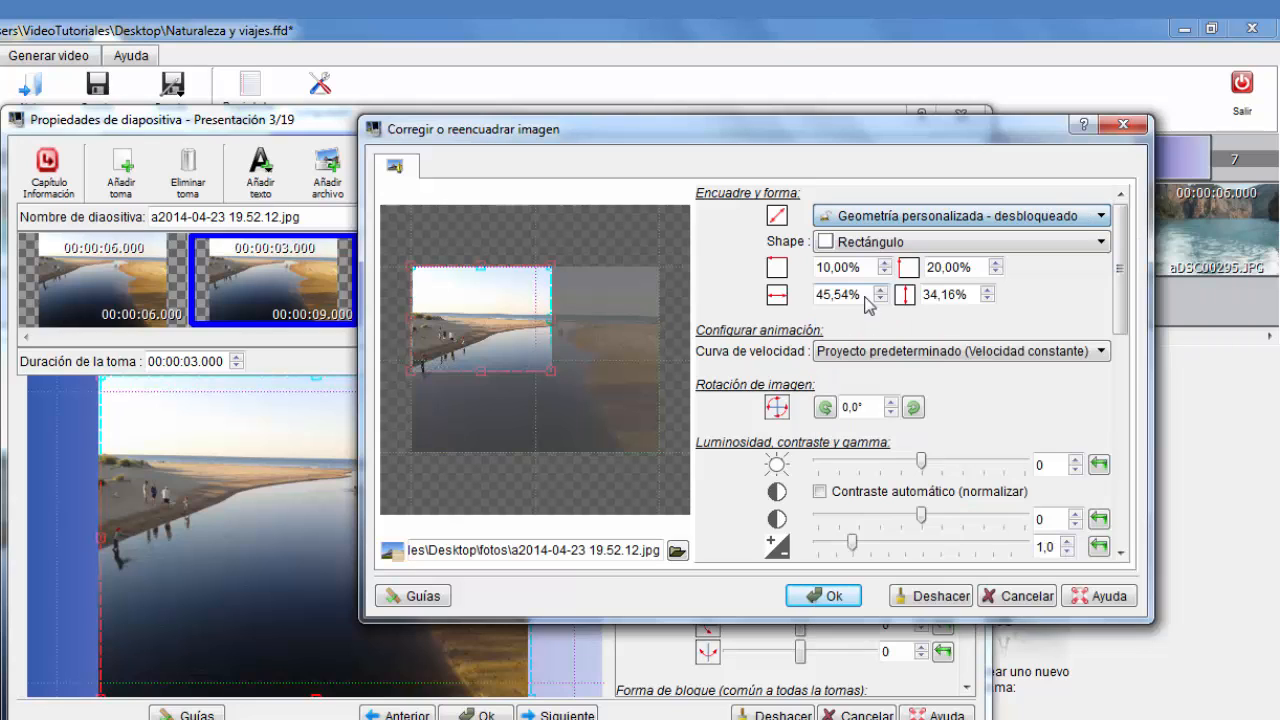
left_click_drag(551, 370, 482, 393)
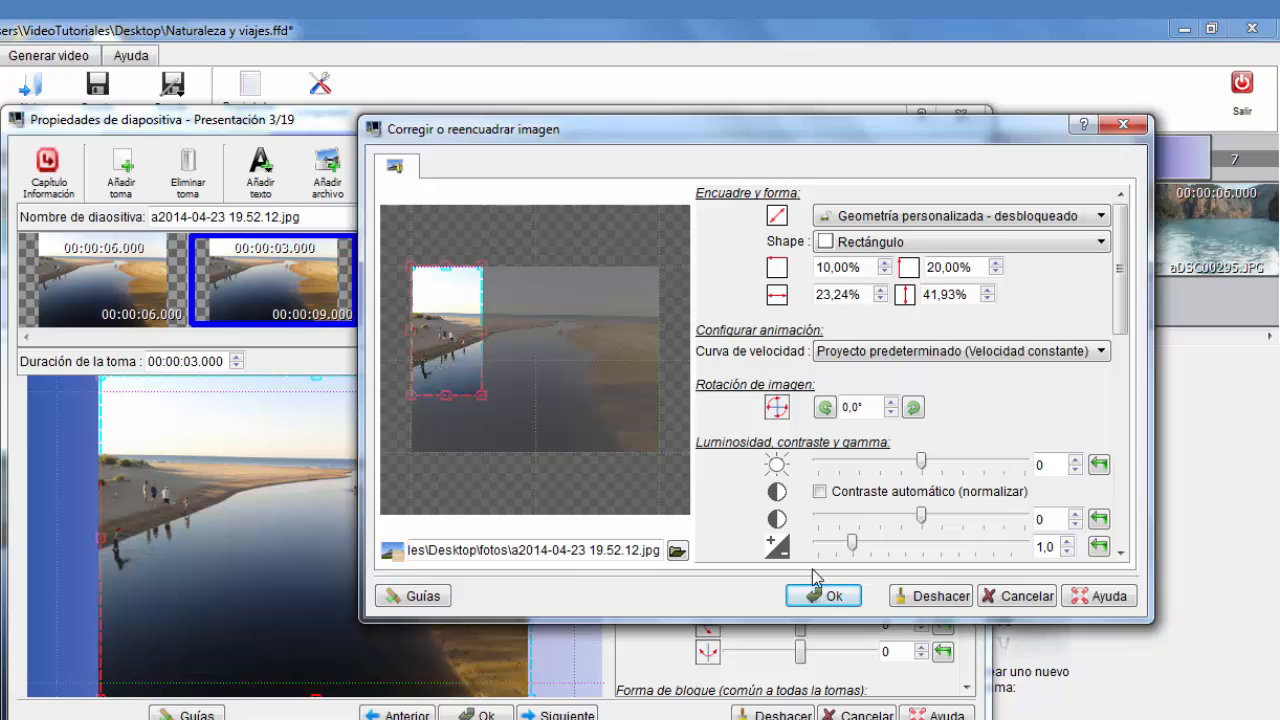
left_click_drag(1124, 270, 1122, 225)
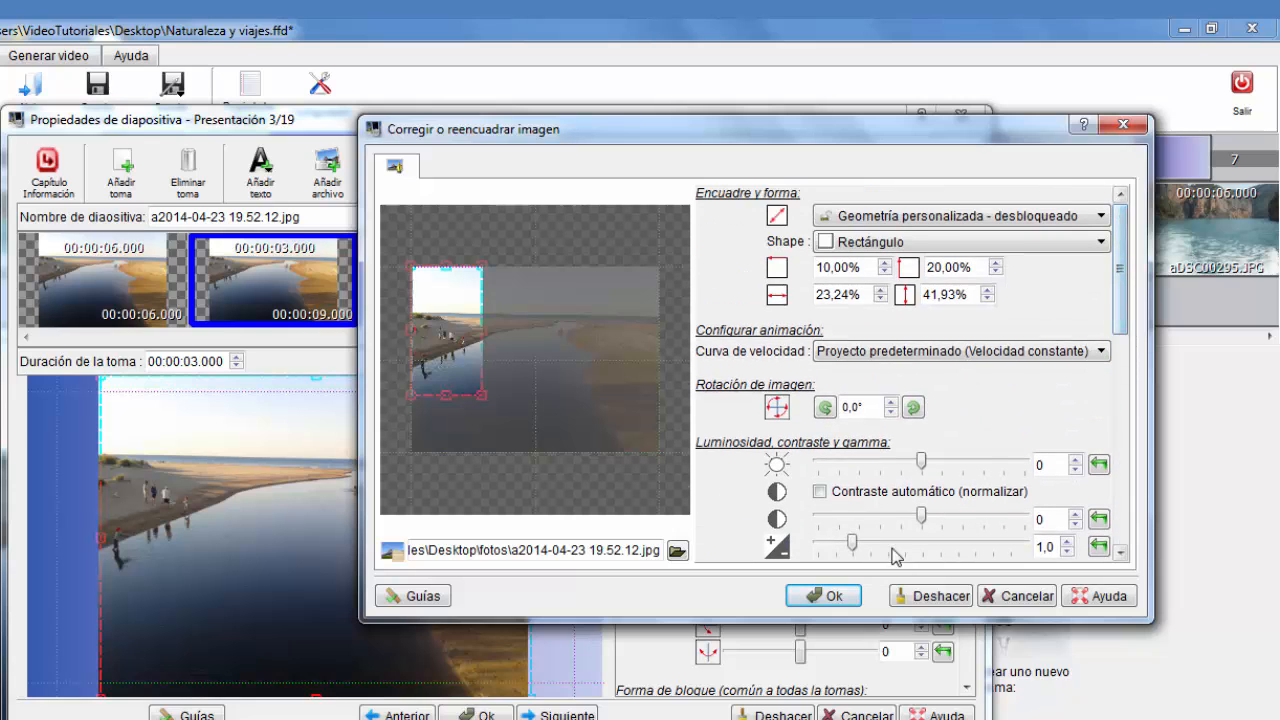
left_click(821, 597)
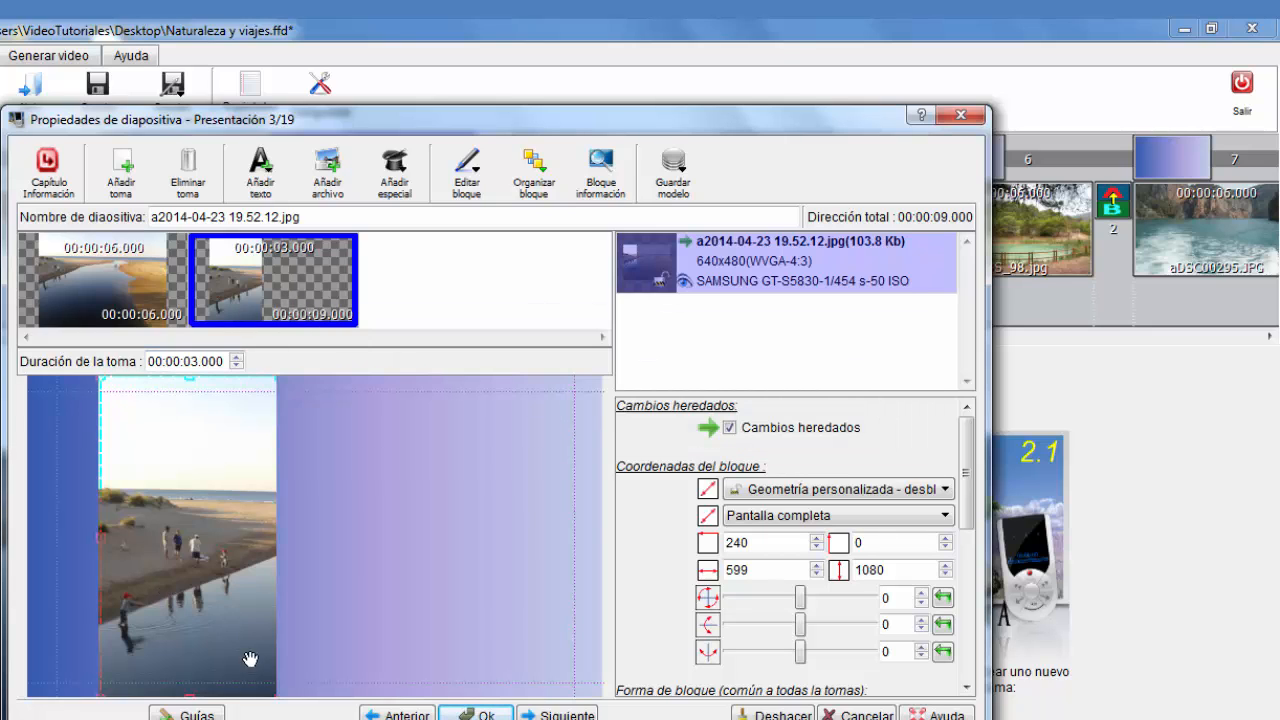
Shift the second shot's image block toward the frame's centre, about 735 wide, and review its crop settings
left_click_drag(197, 626, 437, 626)
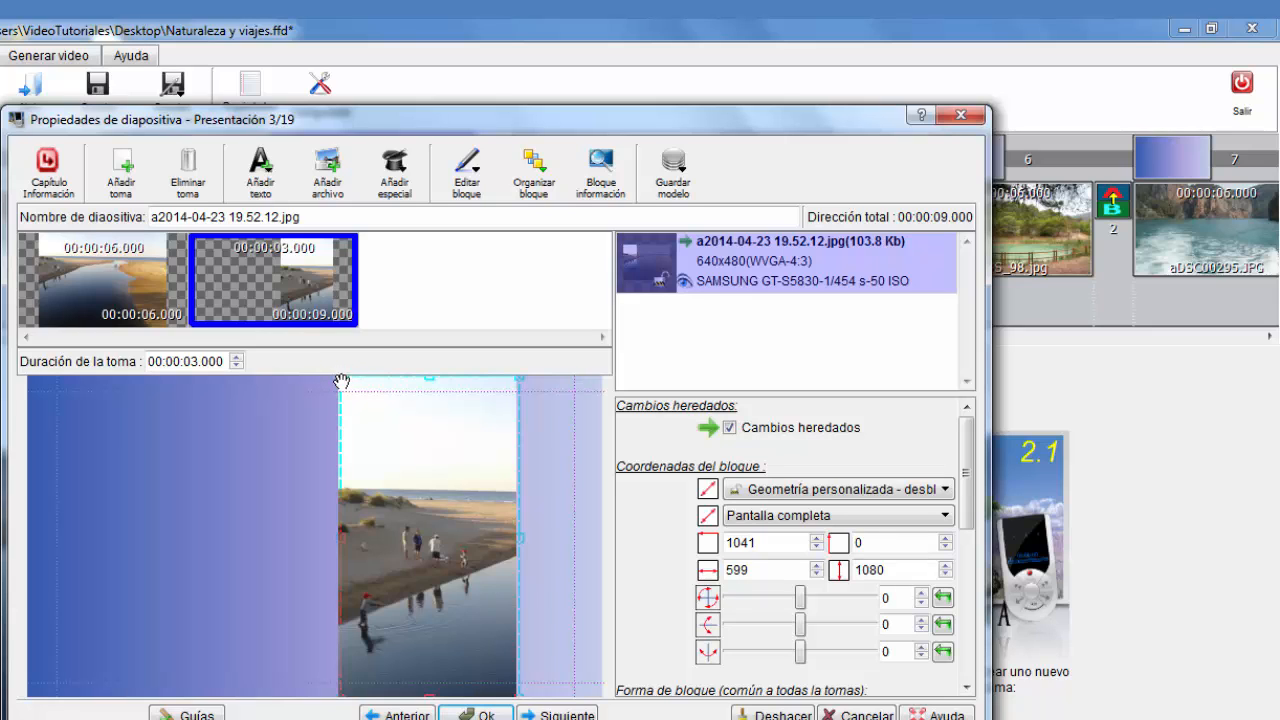
mouse_move(343, 381)
left_mouse_down()
mouse_move(457, 497)
mouse_move(298, 380)
left_mouse_up()
mouse_move(410, 562)
left_mouse_down()
mouse_move(374, 536)
mouse_move(321, 549)
mouse_move(312, 565)
left_mouse_up()
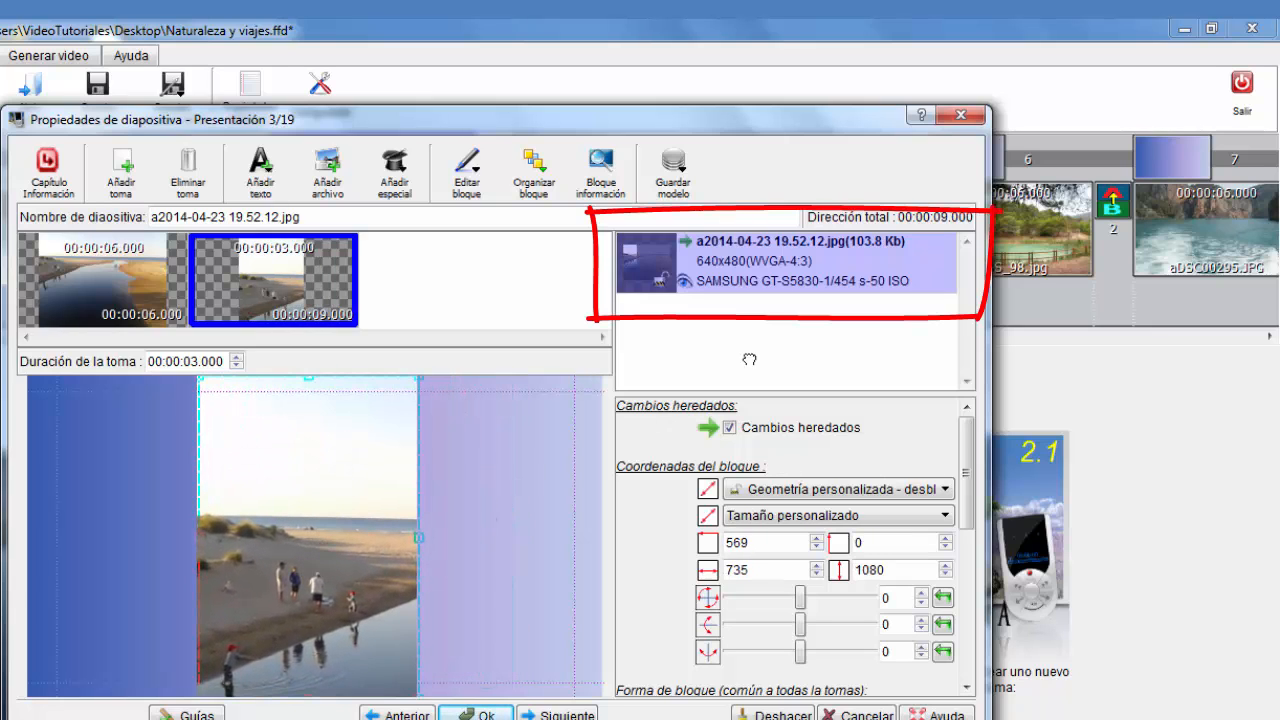
double_click(777, 259)
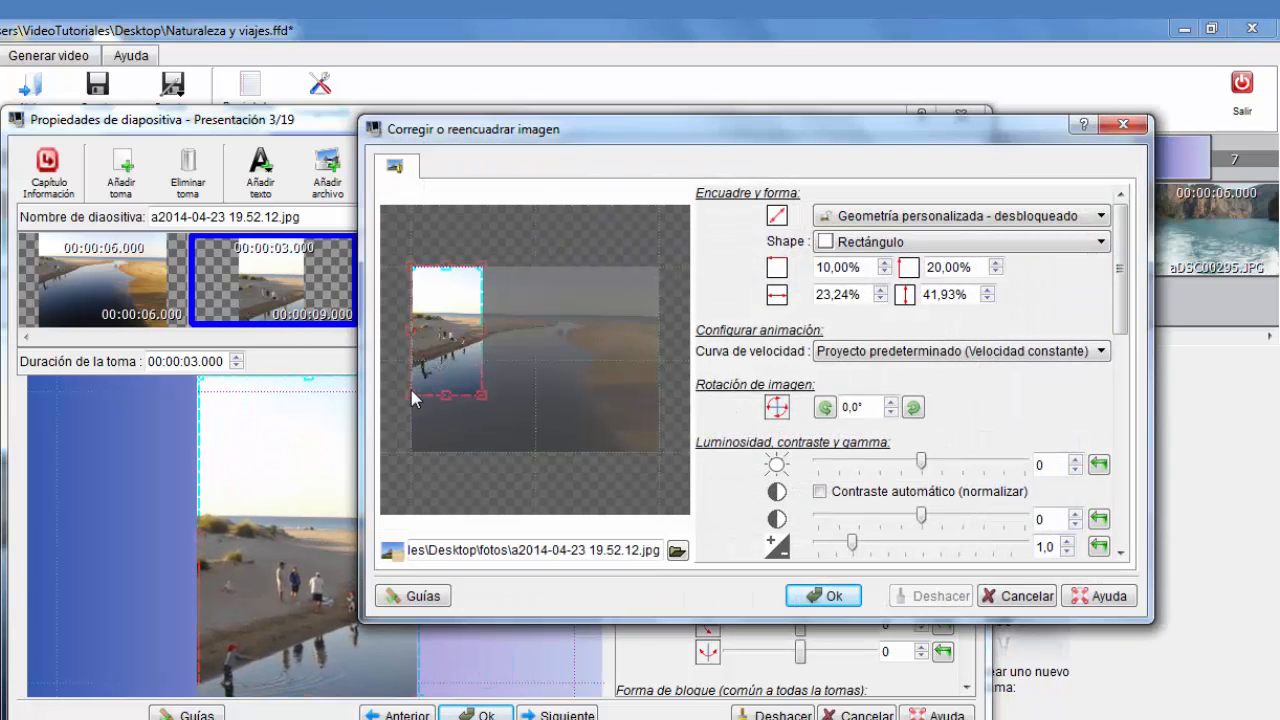
left_click(1026, 596)
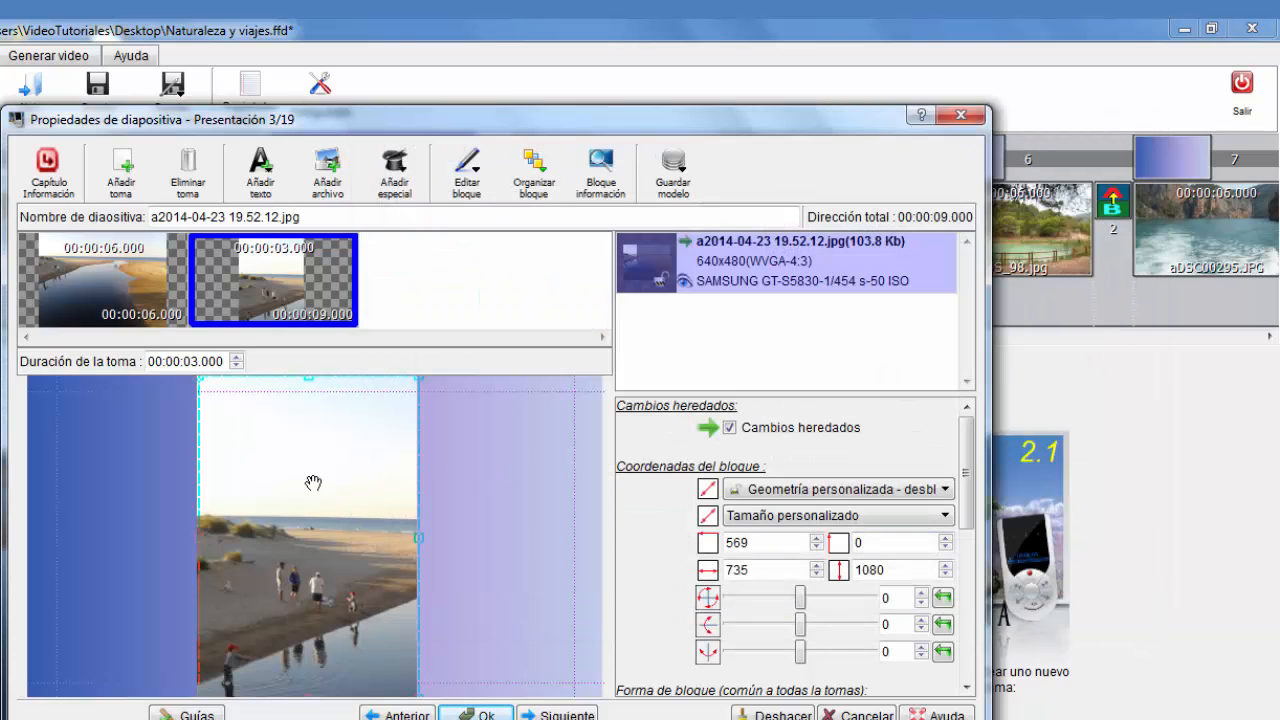
Move the second shot's image block to the frame's top-left corner and enlarge it to about 1631 by 786
left_click_drag(296, 488, 125, 483)
left_click_drag(30, 380, 86, 464)
left_click_drag(153, 550, 87, 491)
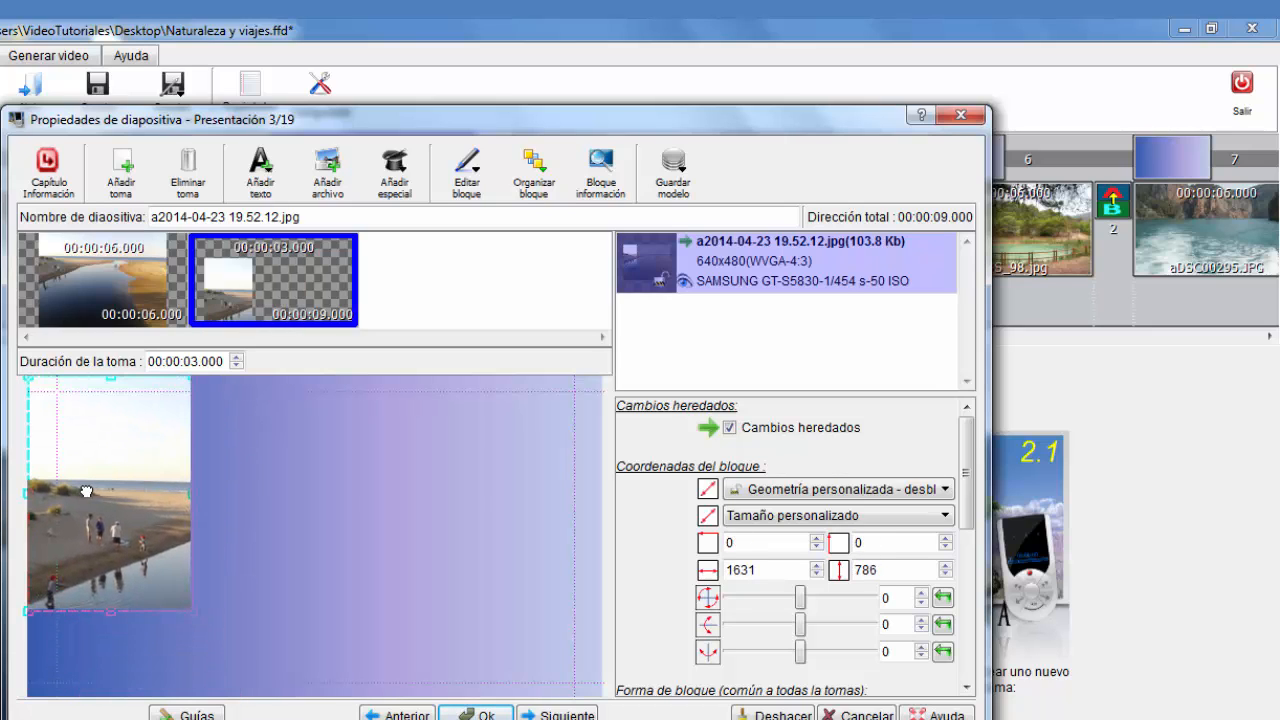
Review the first two shots of the third slide and add a third shot after the second one
left_click(323, 508)
left_click(70, 287)
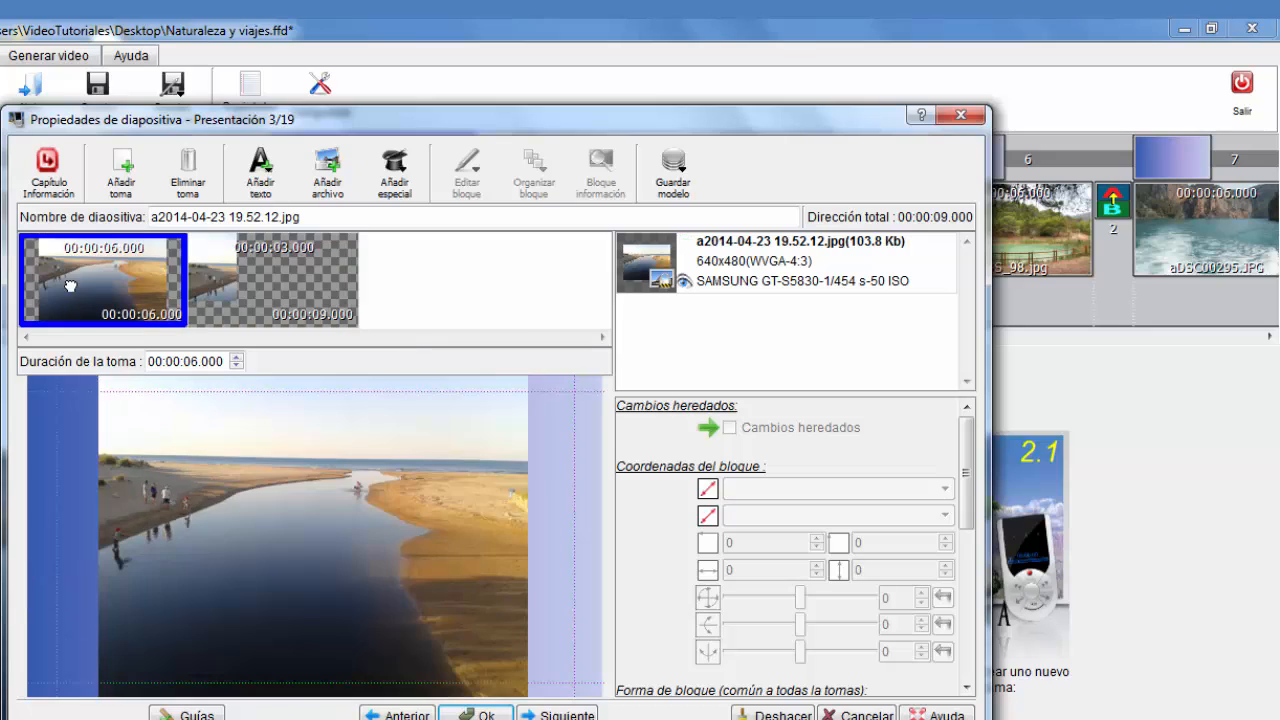
left_click(271, 272)
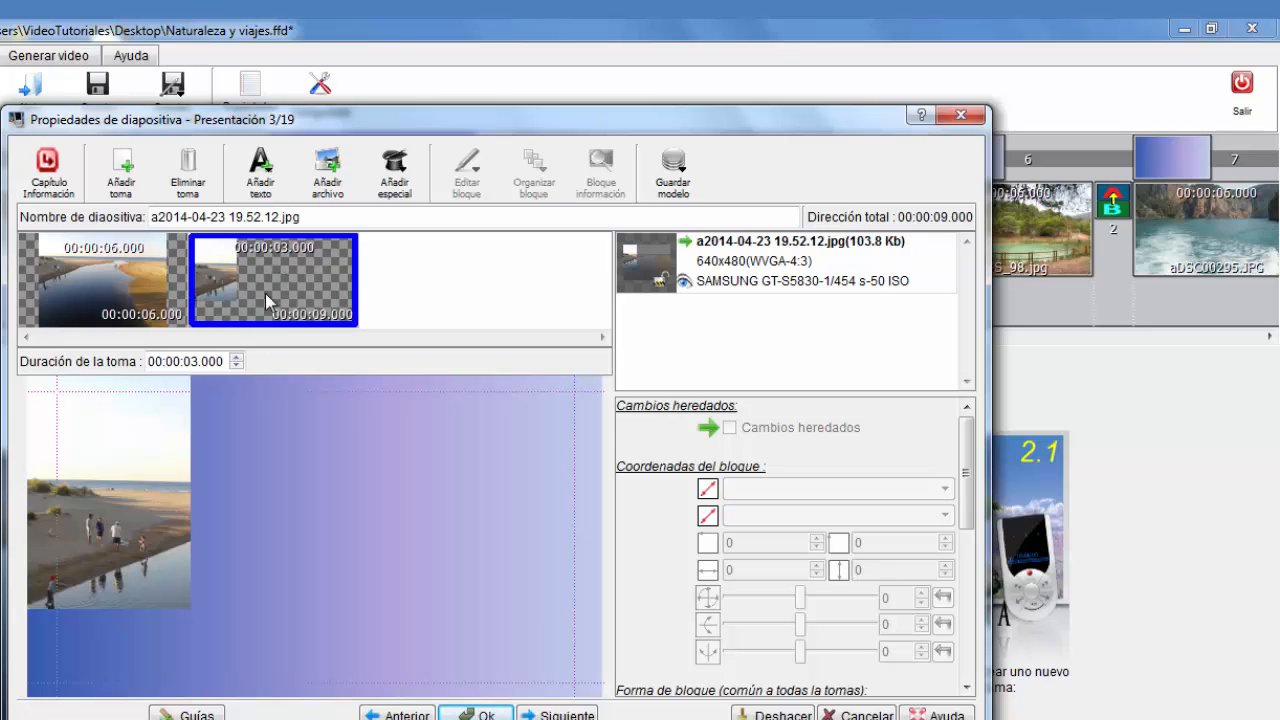
right_click(265, 293)
left_click(372, 297)
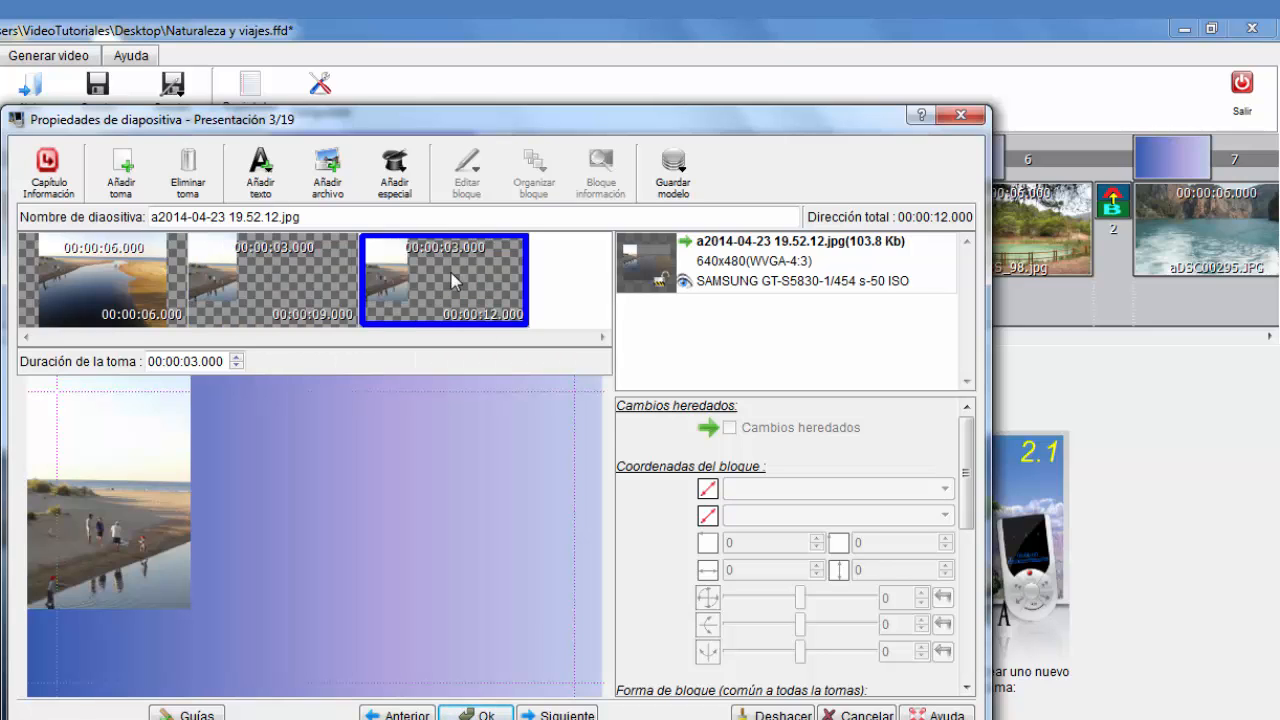
Set the third shot's duration to 6 seconds and close the slide properties
left_click(237, 357)
left_click(237, 357)
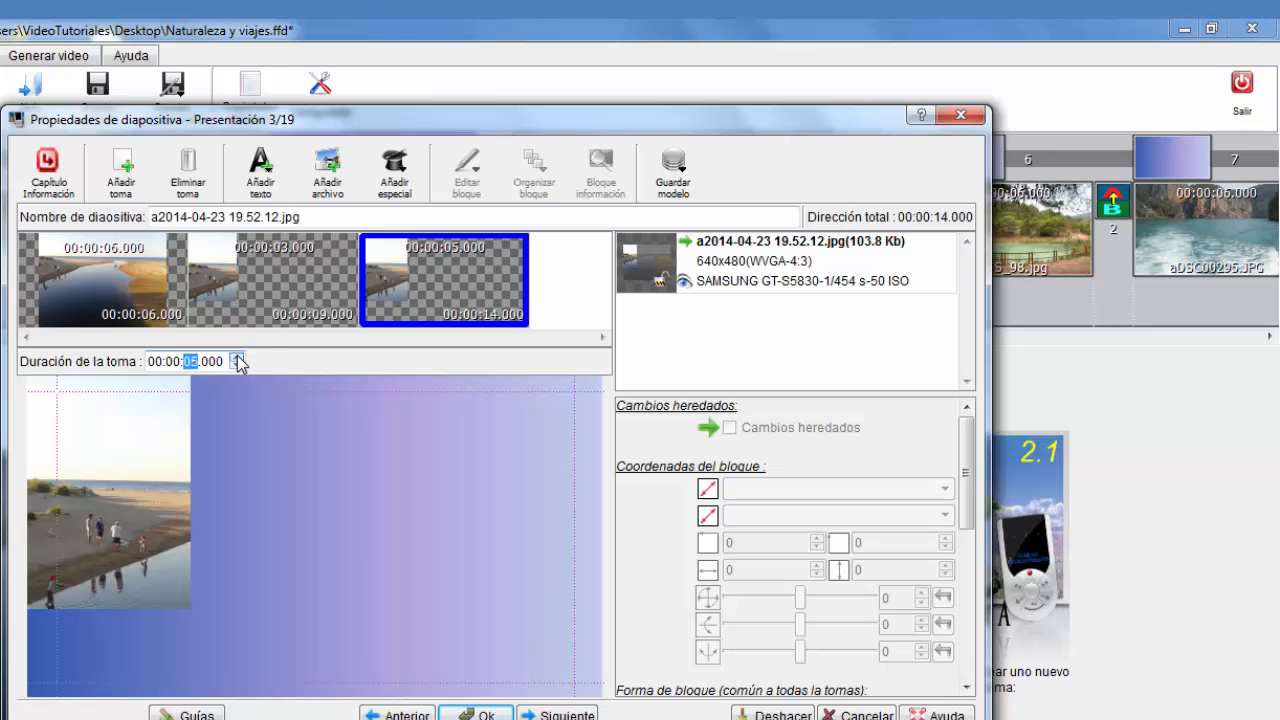
left_click_drag(226, 121, 351, 358)
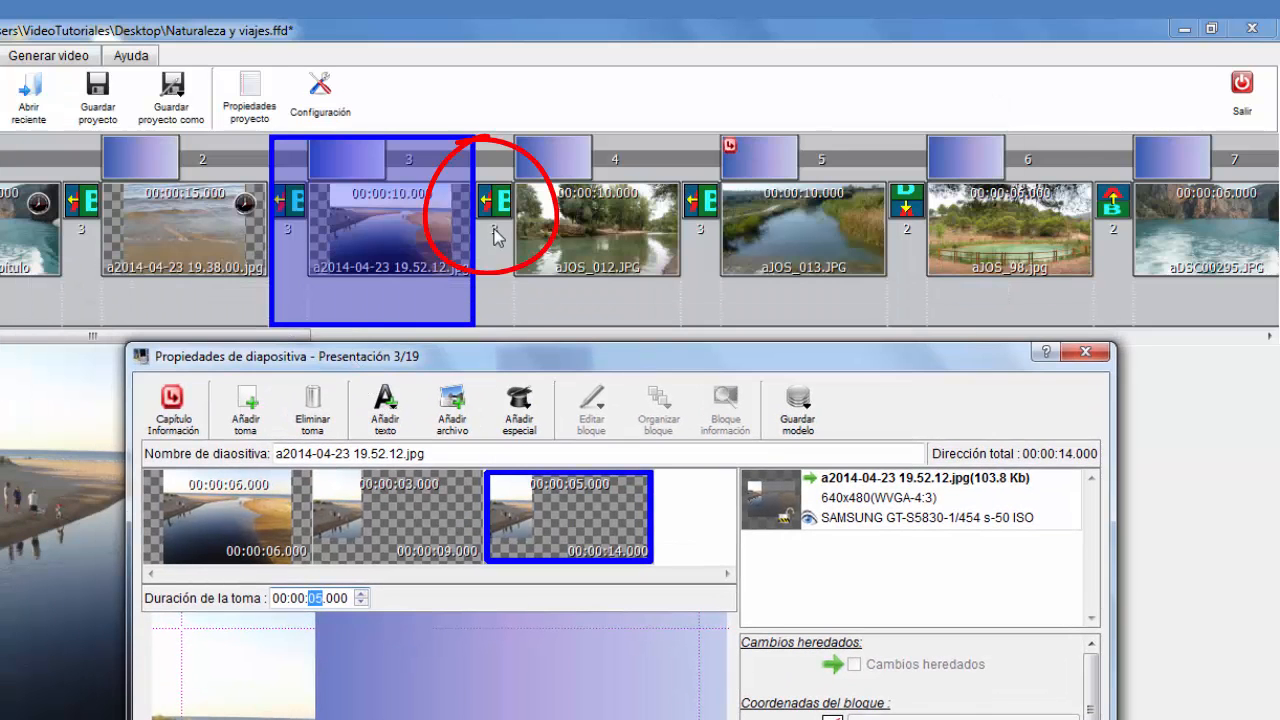
left_click_drag(525, 355, 478, 171)
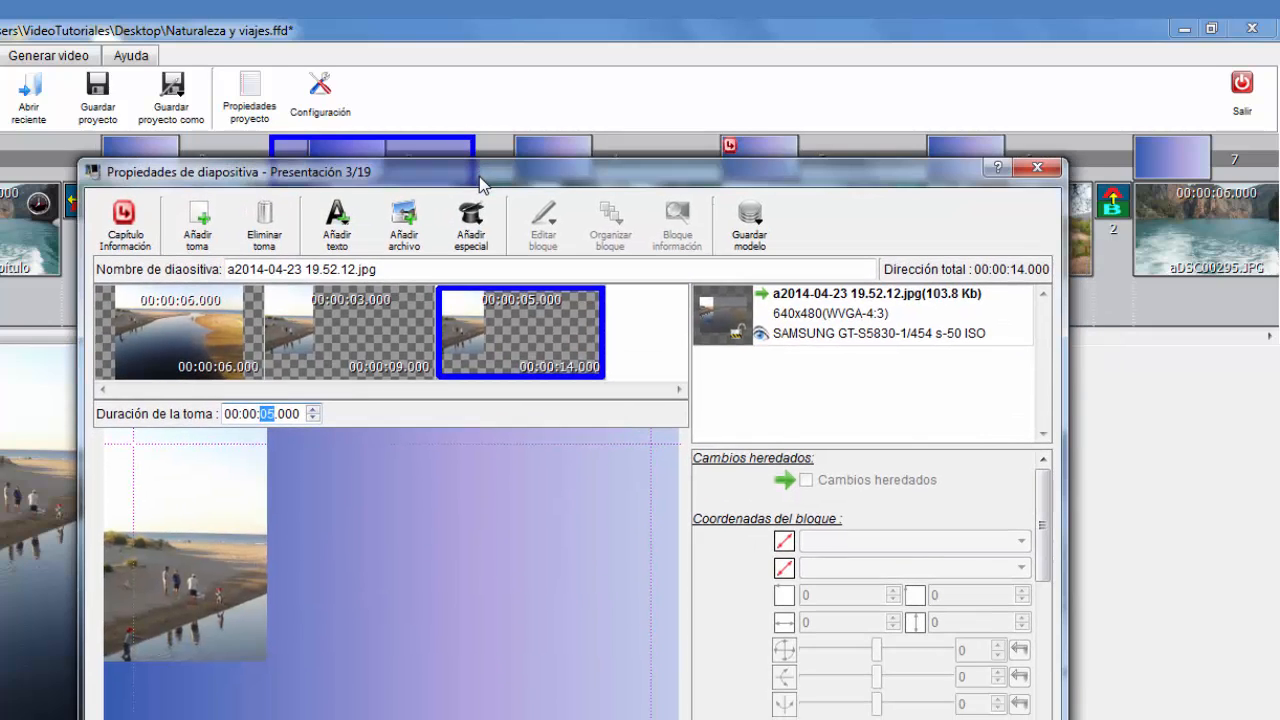
left_click(313, 410)
left_click(206, 341)
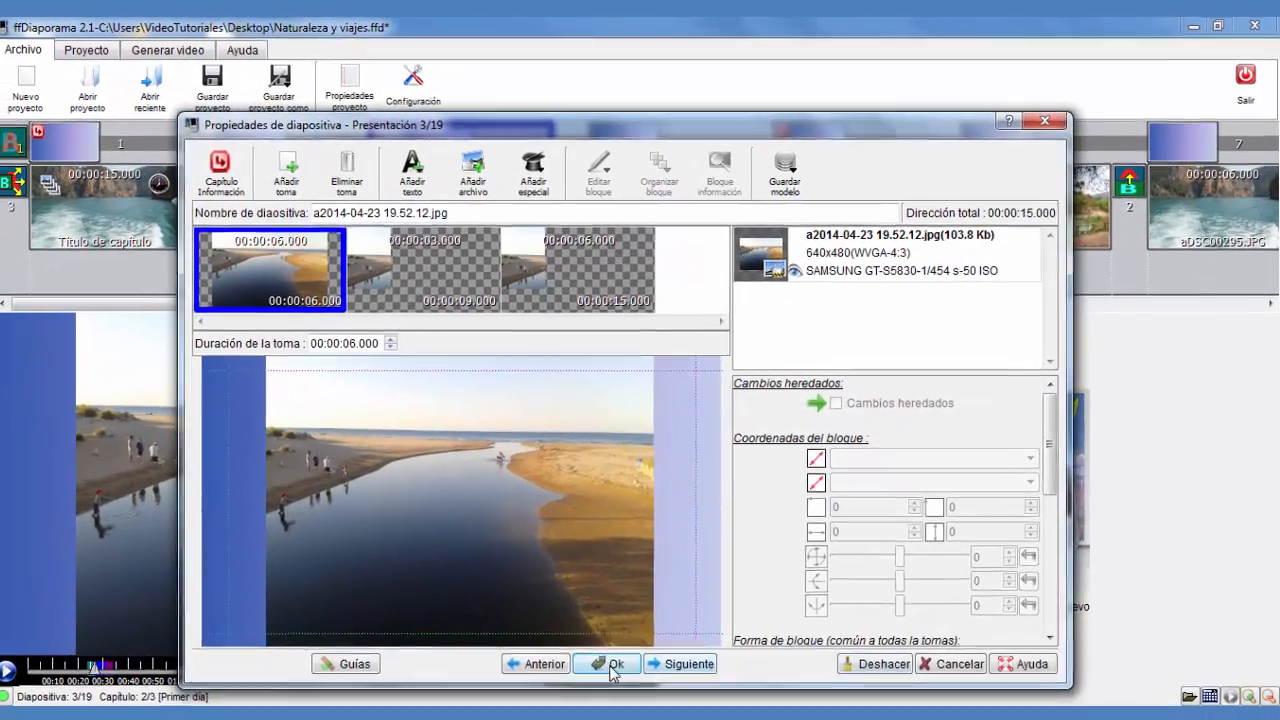
left_click(581, 688)
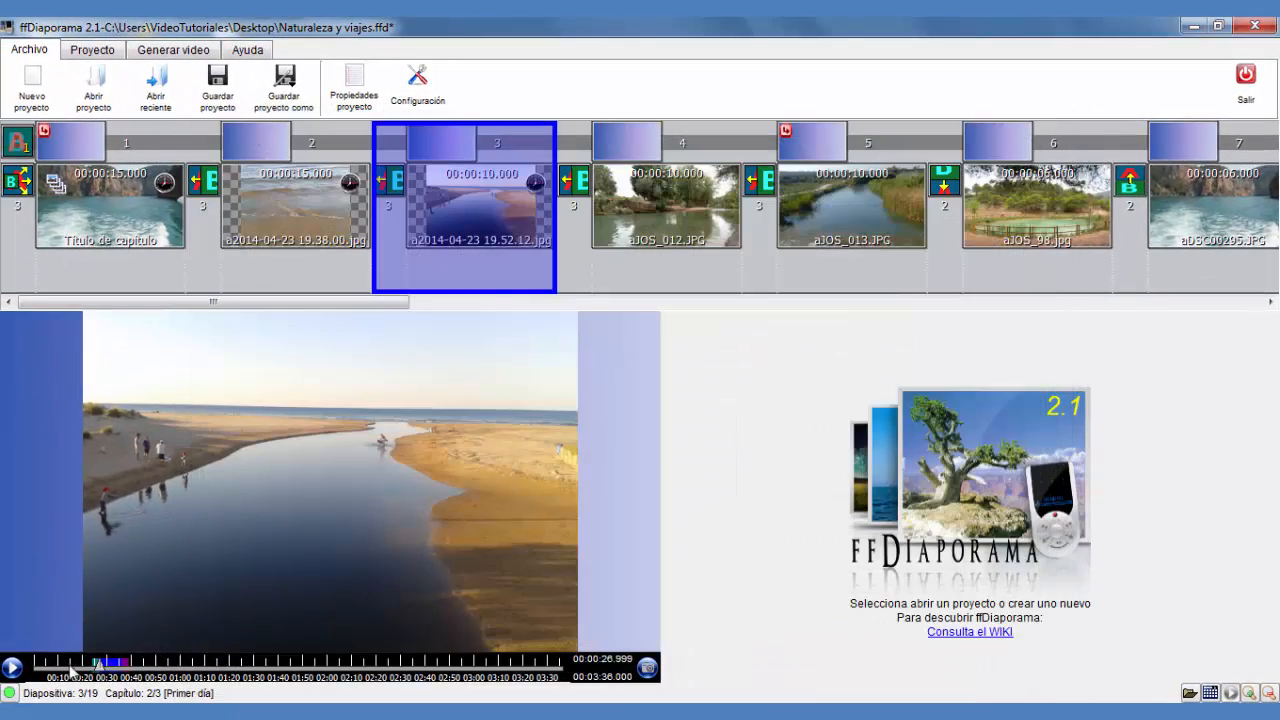
Play back the slideshow around the third slide and browse slides 2 to 4 in the timeline
left_click_drag(101, 668, 91, 669)
left_click(13, 668)
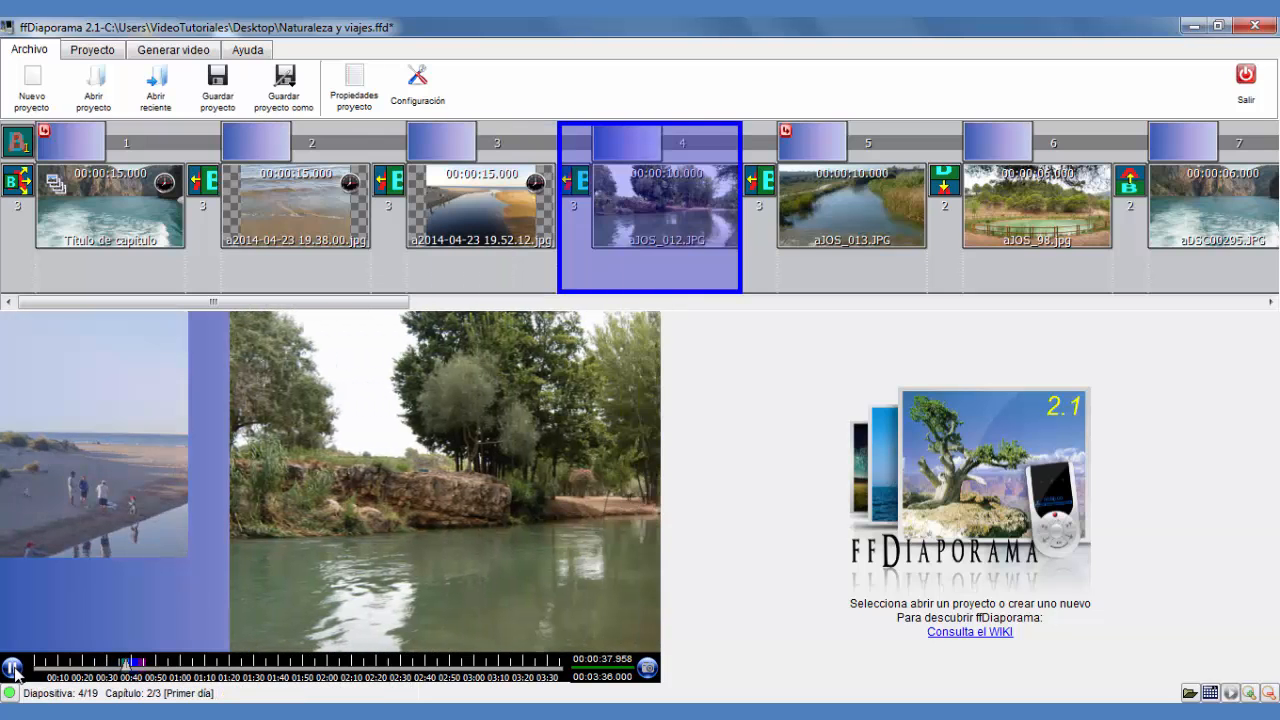
left_click(13, 668)
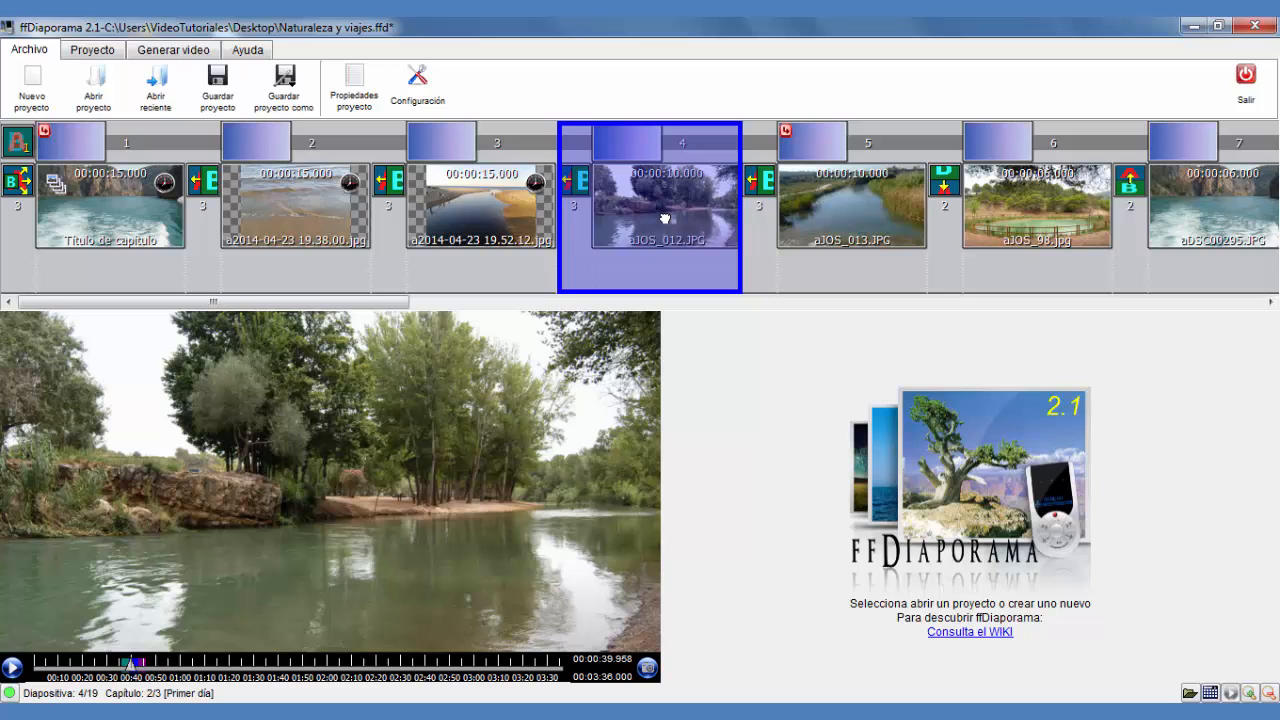
left_click(356, 214)
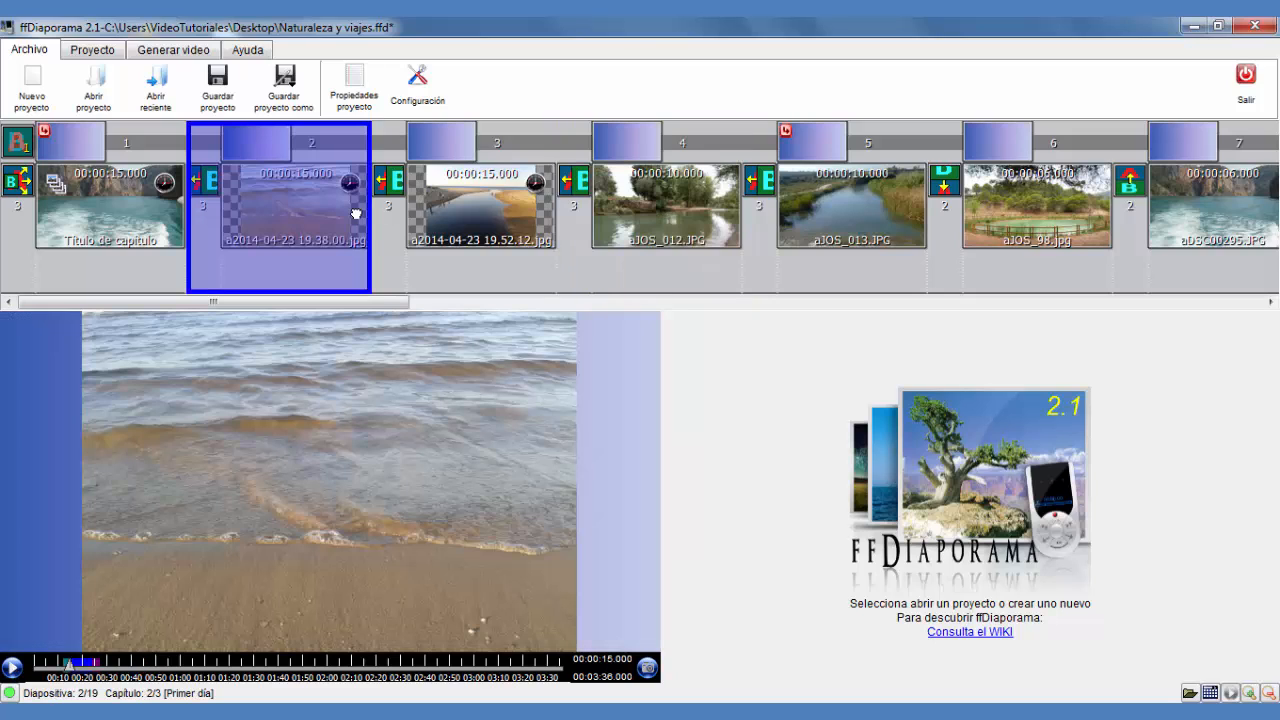
left_click(487, 201)
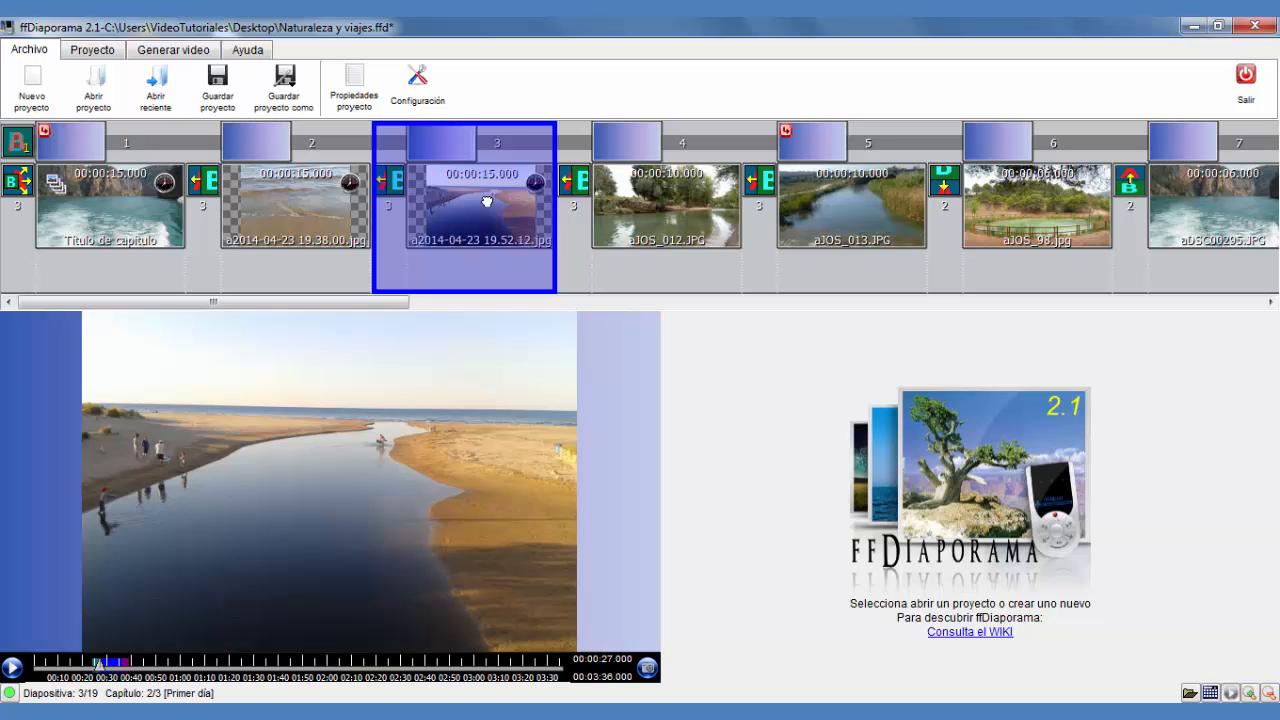
left_click(655, 197)
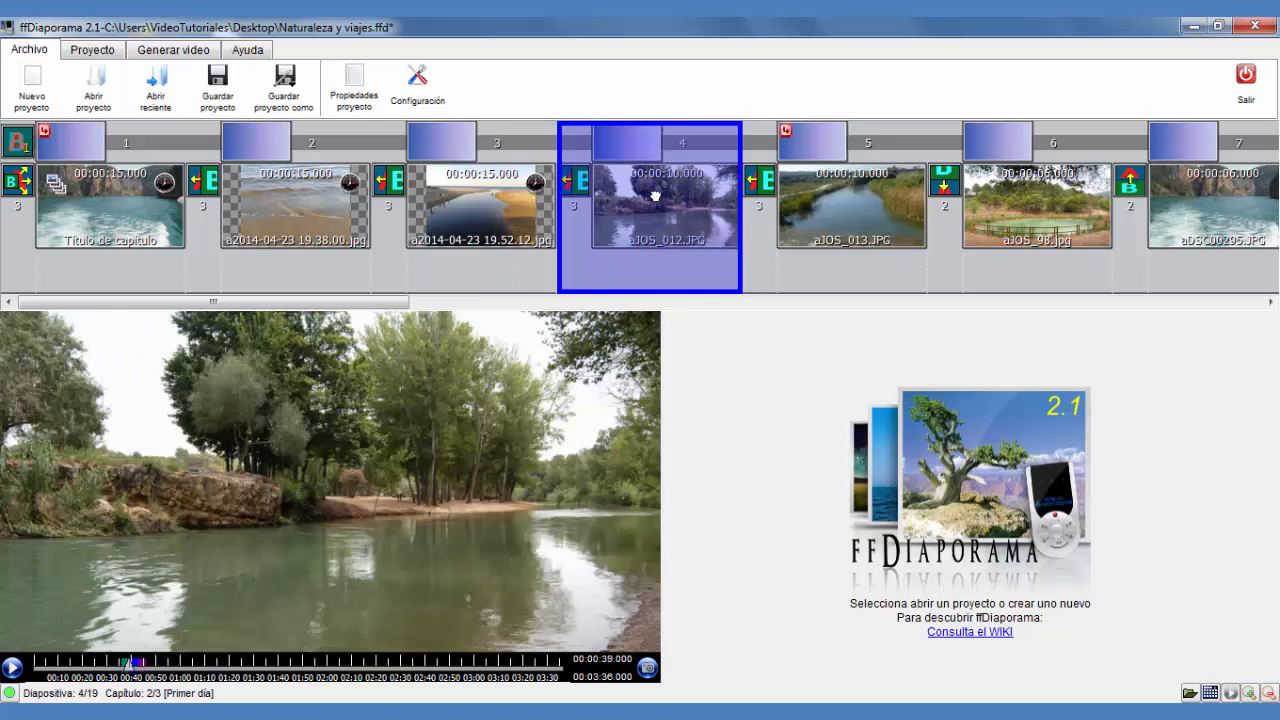
Open the fourth slide's properties, set its shot duration to 6 seconds and add a second shot
double_click(655, 196)
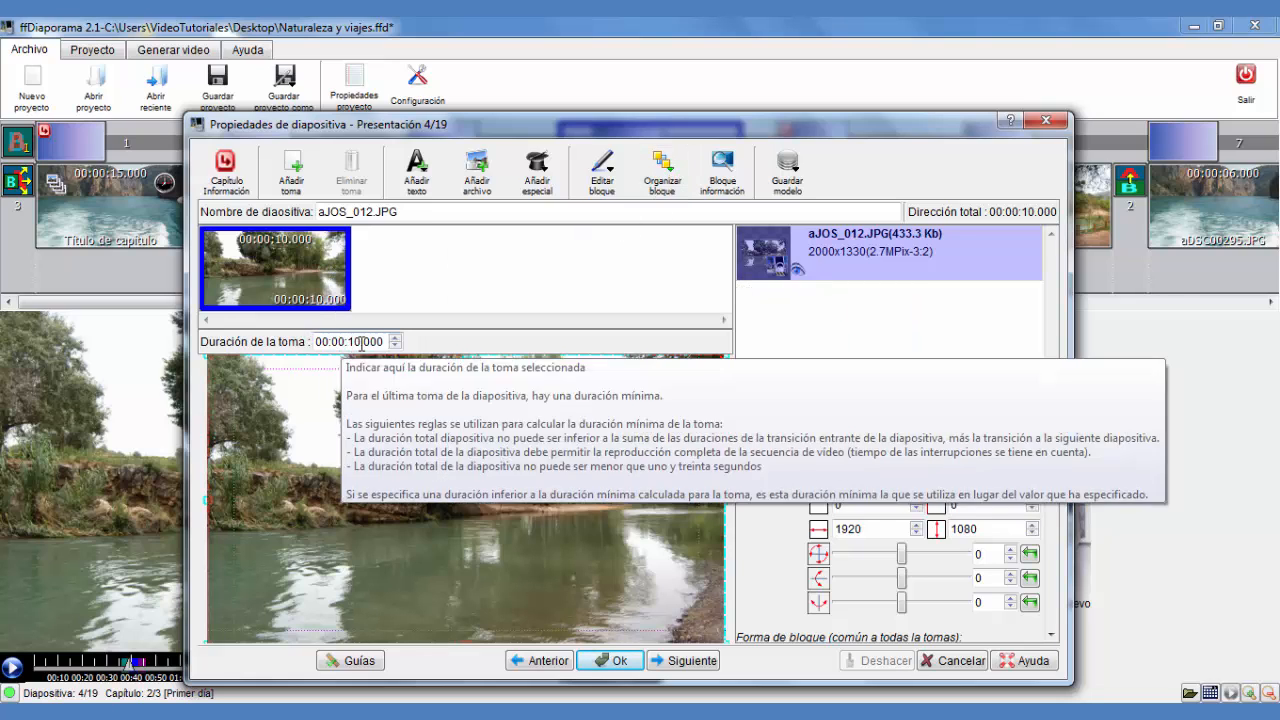
left_click(395, 346)
left_click(395, 346)
left_click(395, 346)
left_click(395, 346)
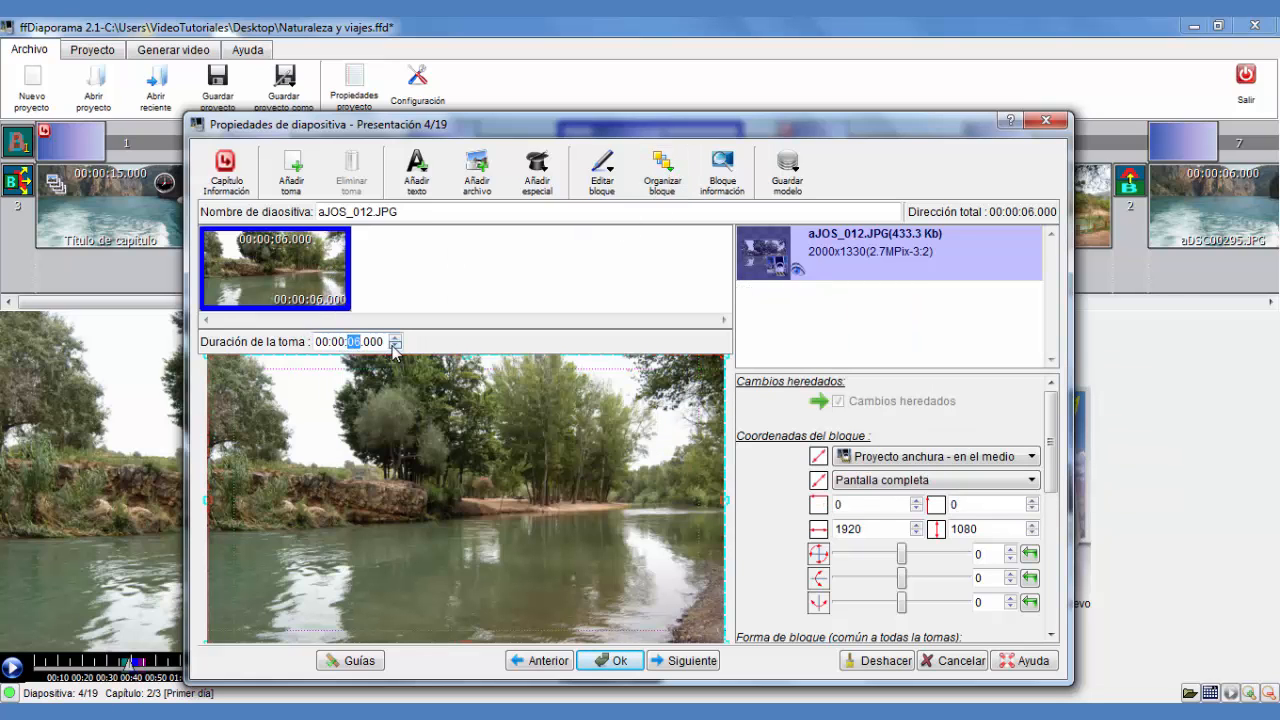
left_click(316, 298)
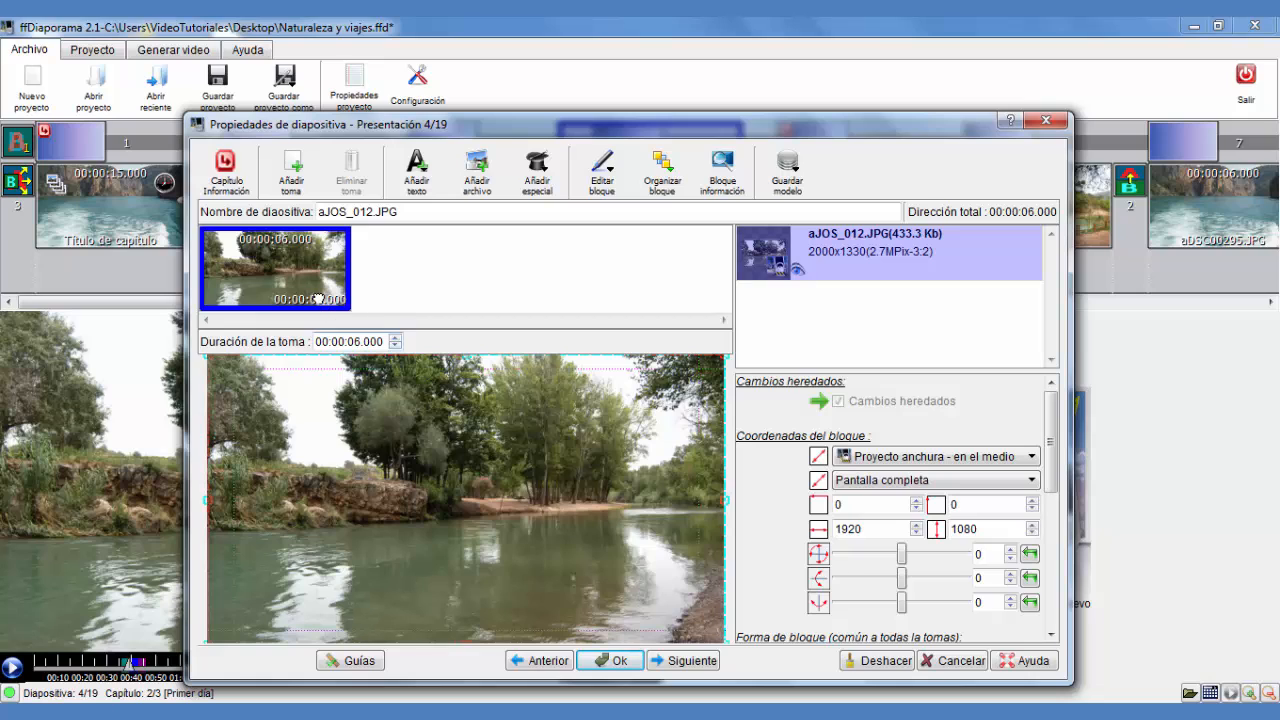
left_click(302, 178)
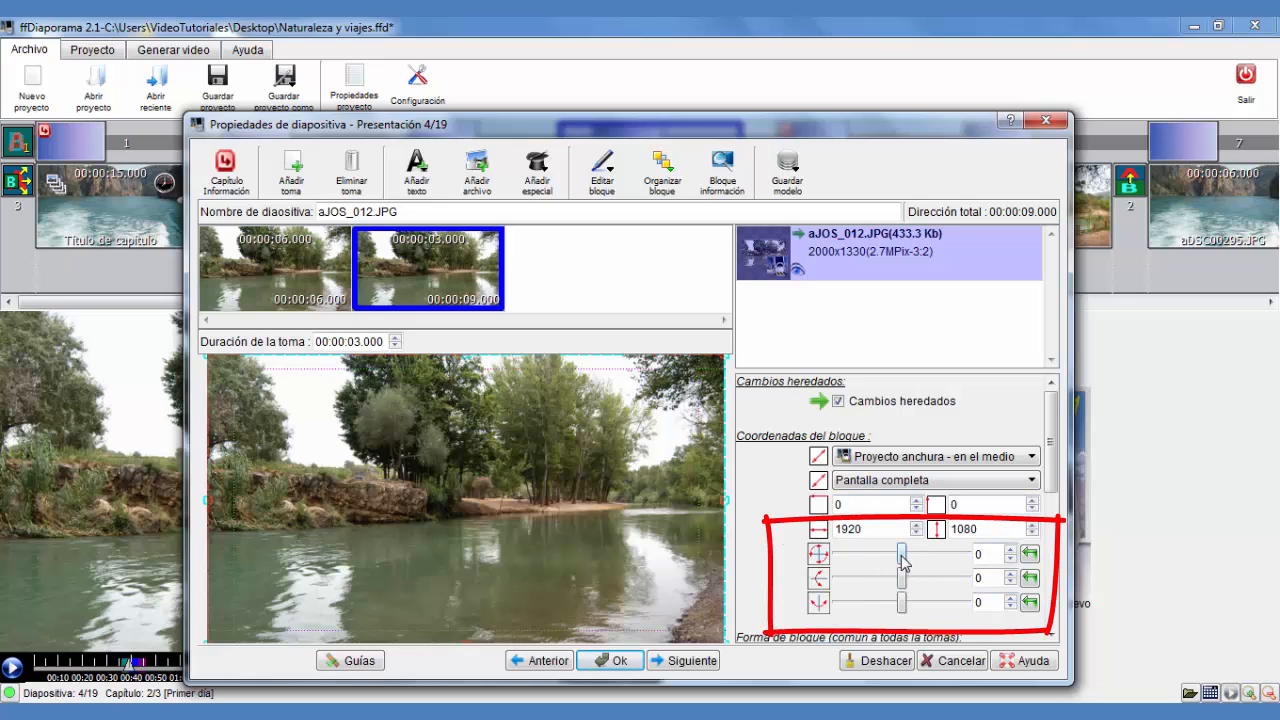
Test the rotation sliders on the second shot, resetting them, and set its Y-axis rotation to 31 degrees
mouse_move(902, 558)
left_mouse_down()
mouse_move(912, 555)
mouse_move(893, 560)
mouse_move(902, 572)
left_mouse_up()
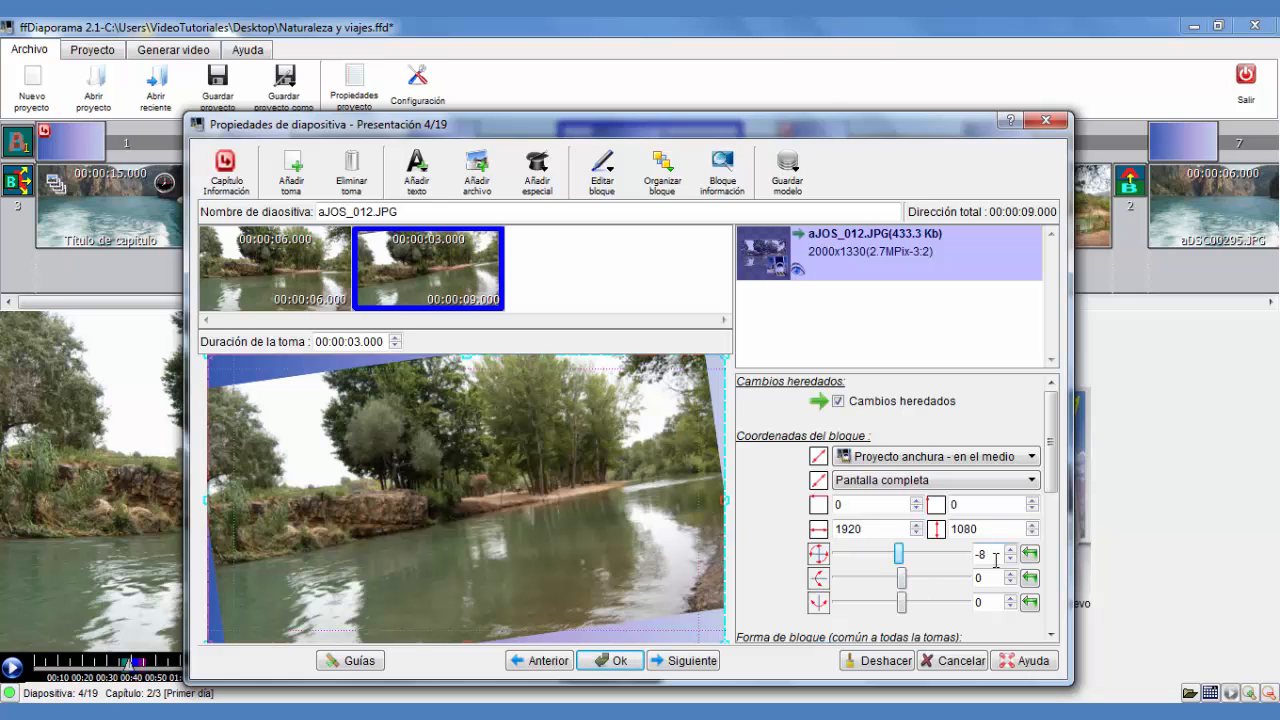
left_click_drag(992, 556, 965, 556)
type("0")
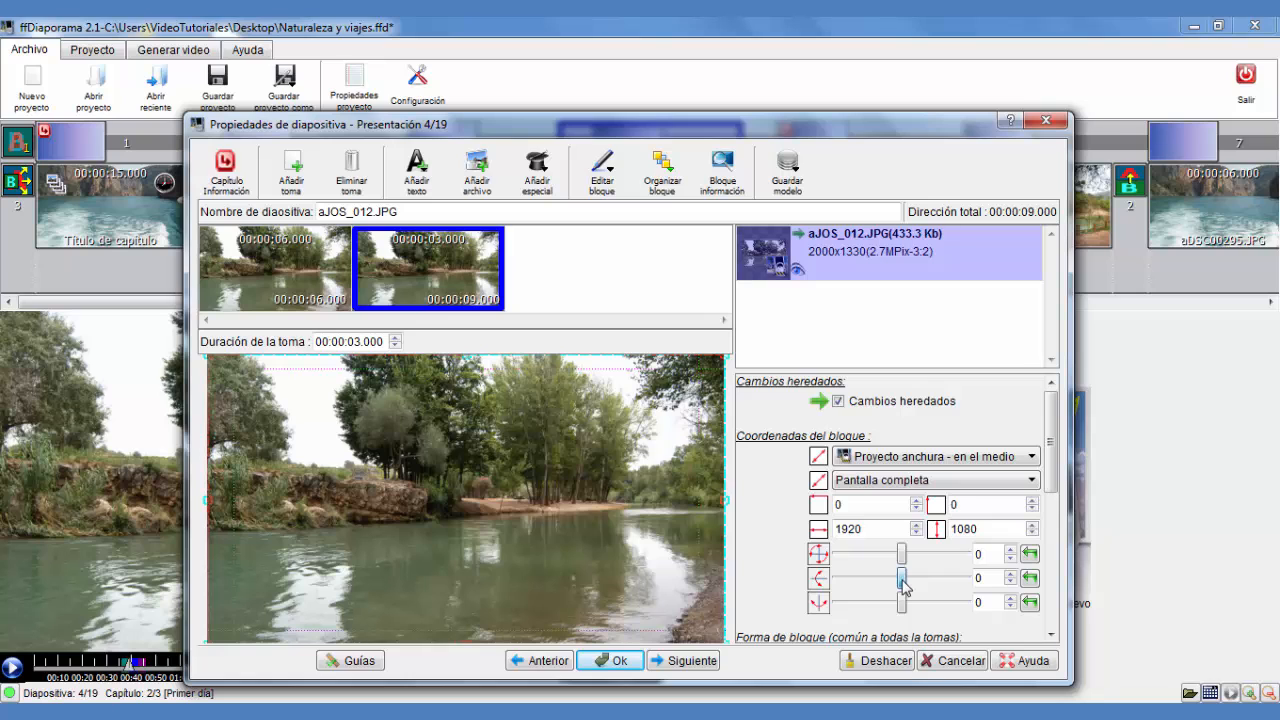
mouse_move(903, 585)
left_mouse_down()
mouse_move(884, 590)
mouse_move(895, 590)
left_mouse_up()
left_click(1029, 580)
mouse_move(902, 606)
left_mouse_down()
mouse_move(874, 608)
mouse_move(908, 611)
left_mouse_up()
left_click(1029, 602)
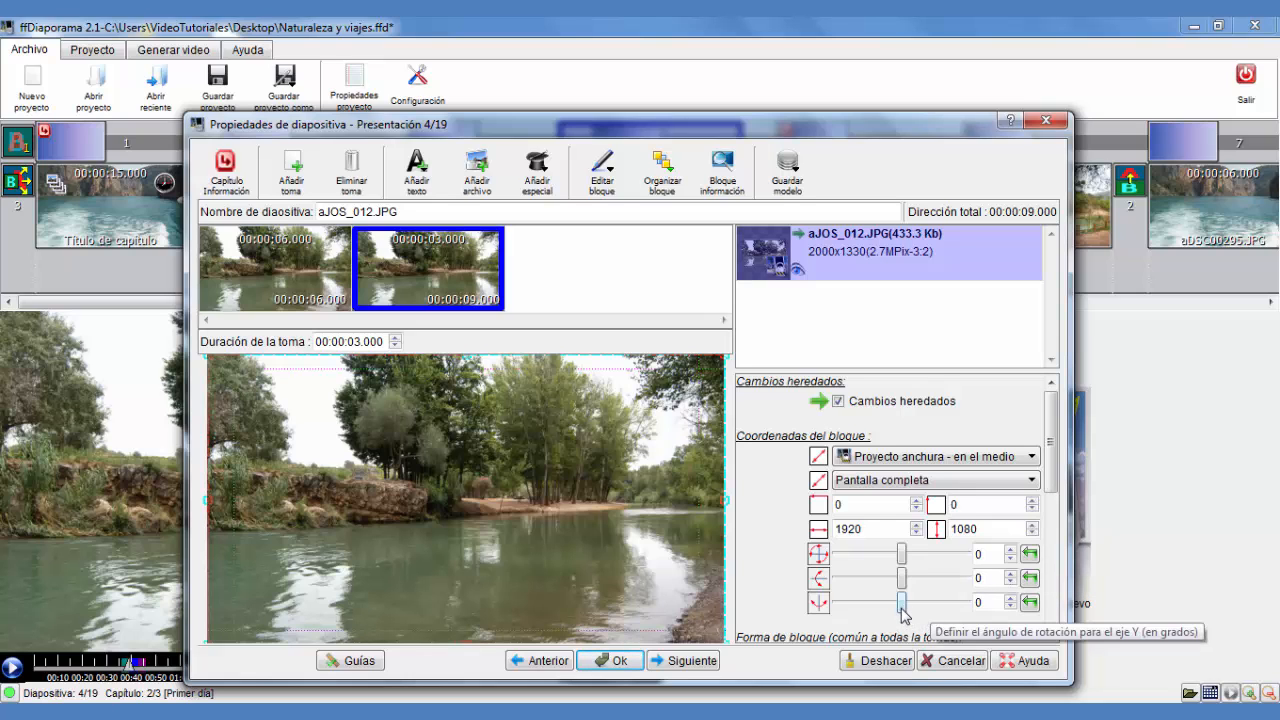
left_click_drag(902, 608, 911, 607)
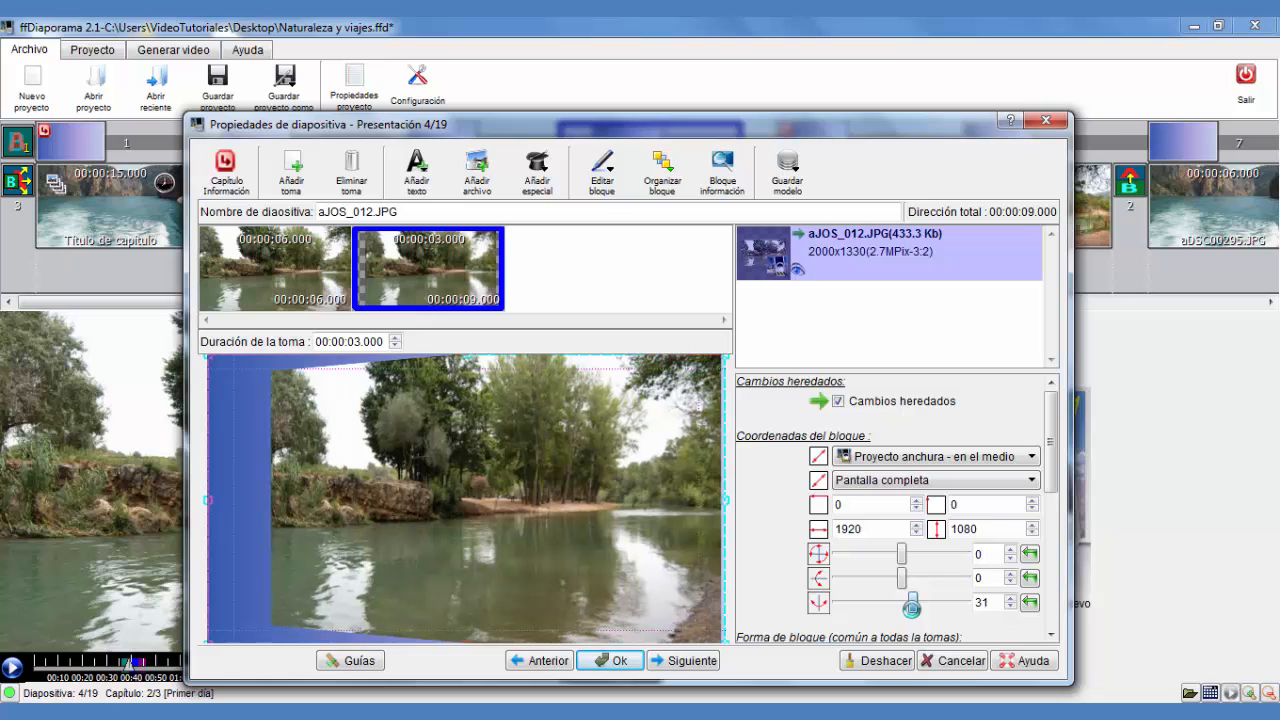
Compare the first two shots and add a third and a fourth shot to the slide
left_click(271, 272)
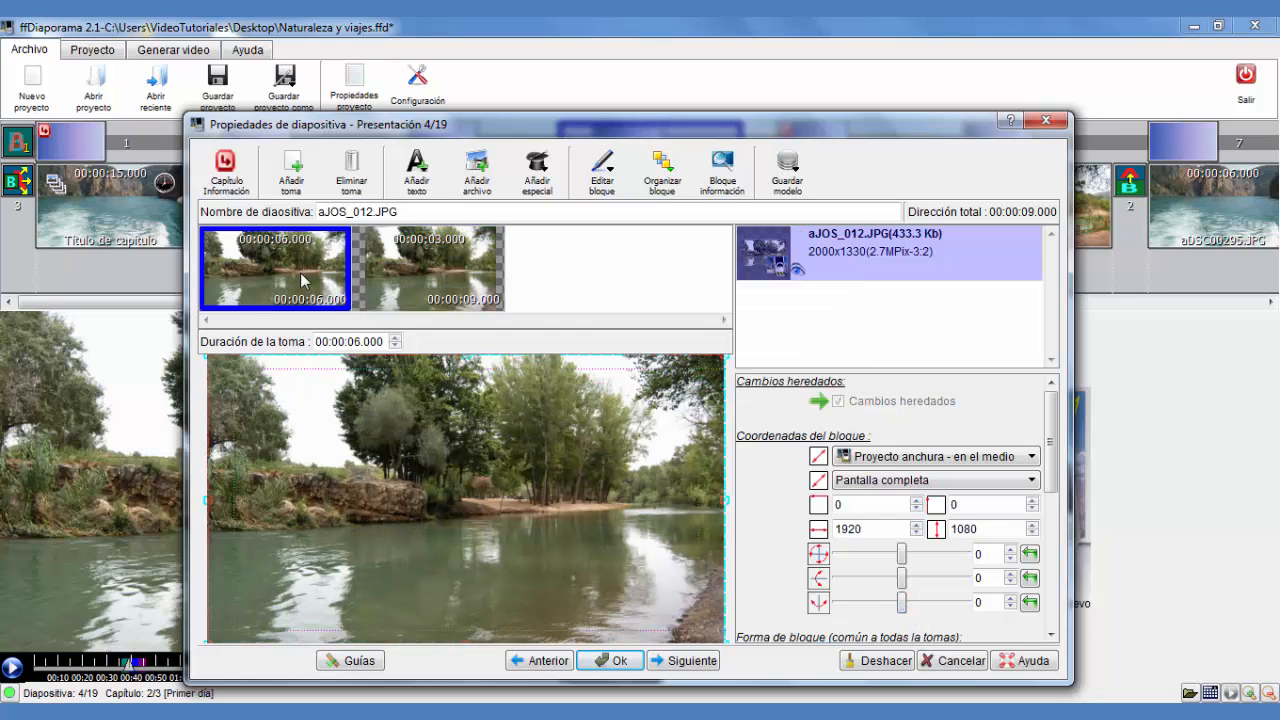
left_click(420, 263)
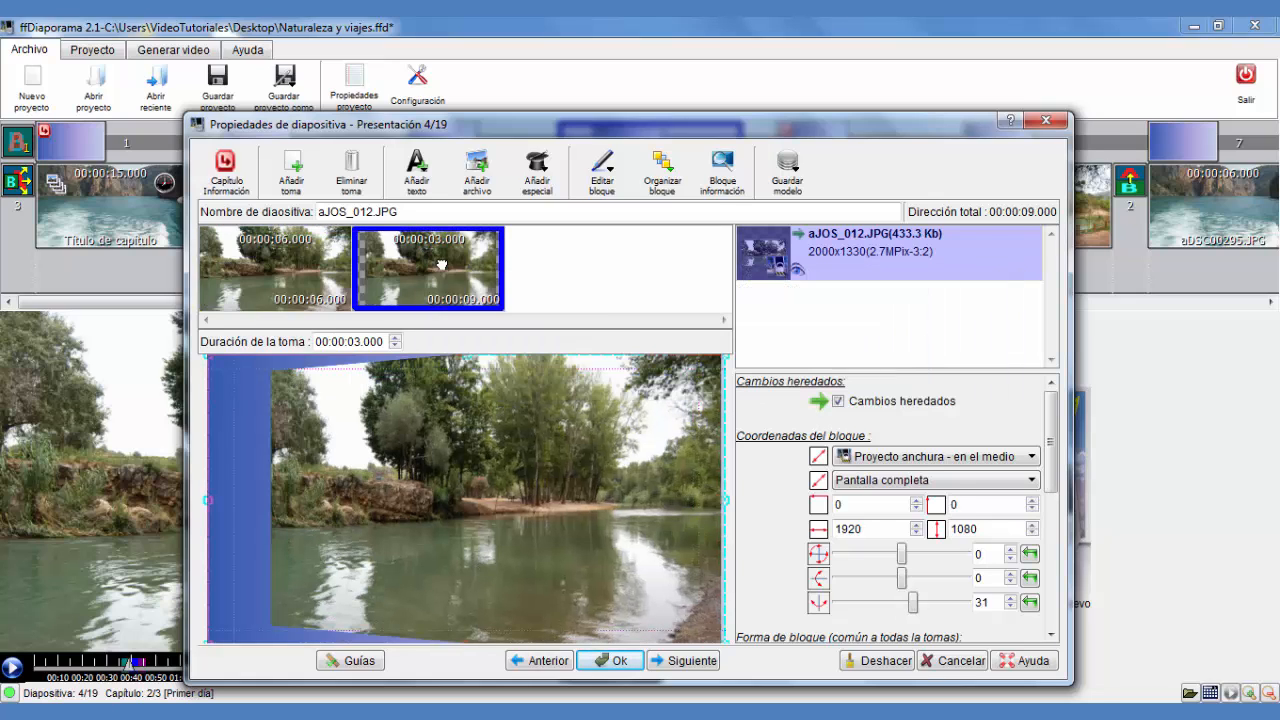
right_click(441, 264)
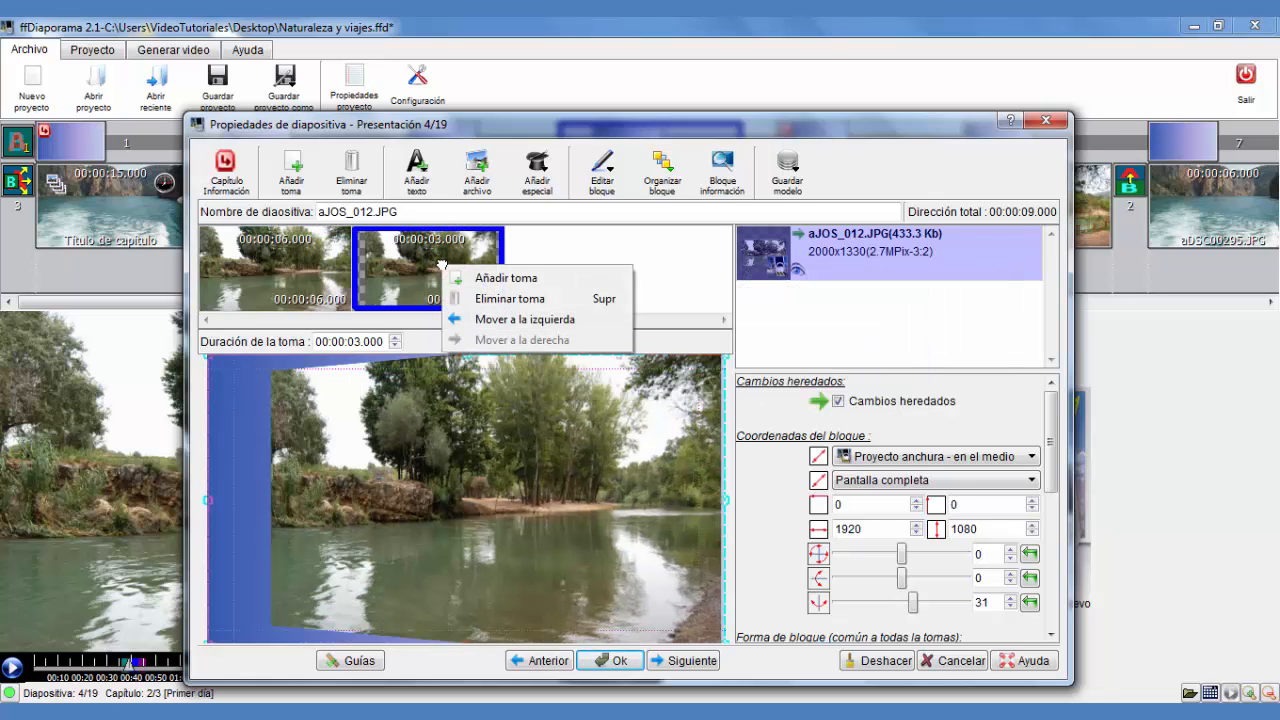
left_click(522, 283)
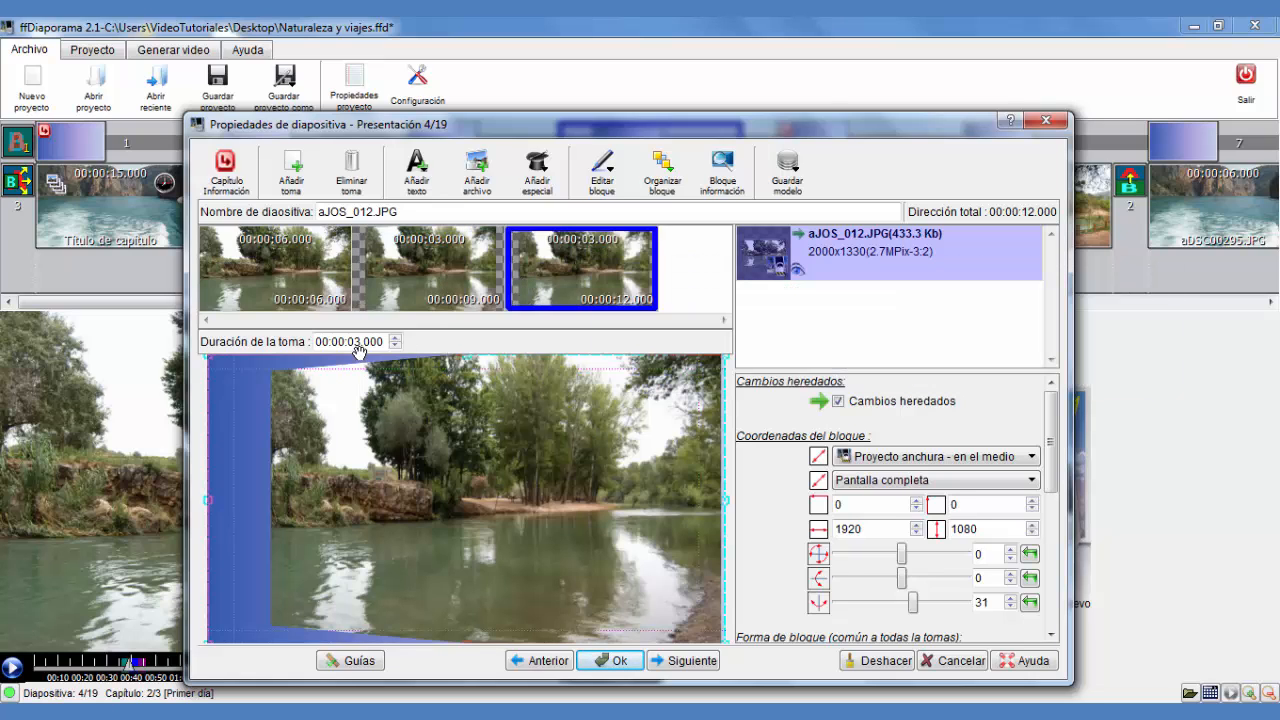
right_click(594, 260)
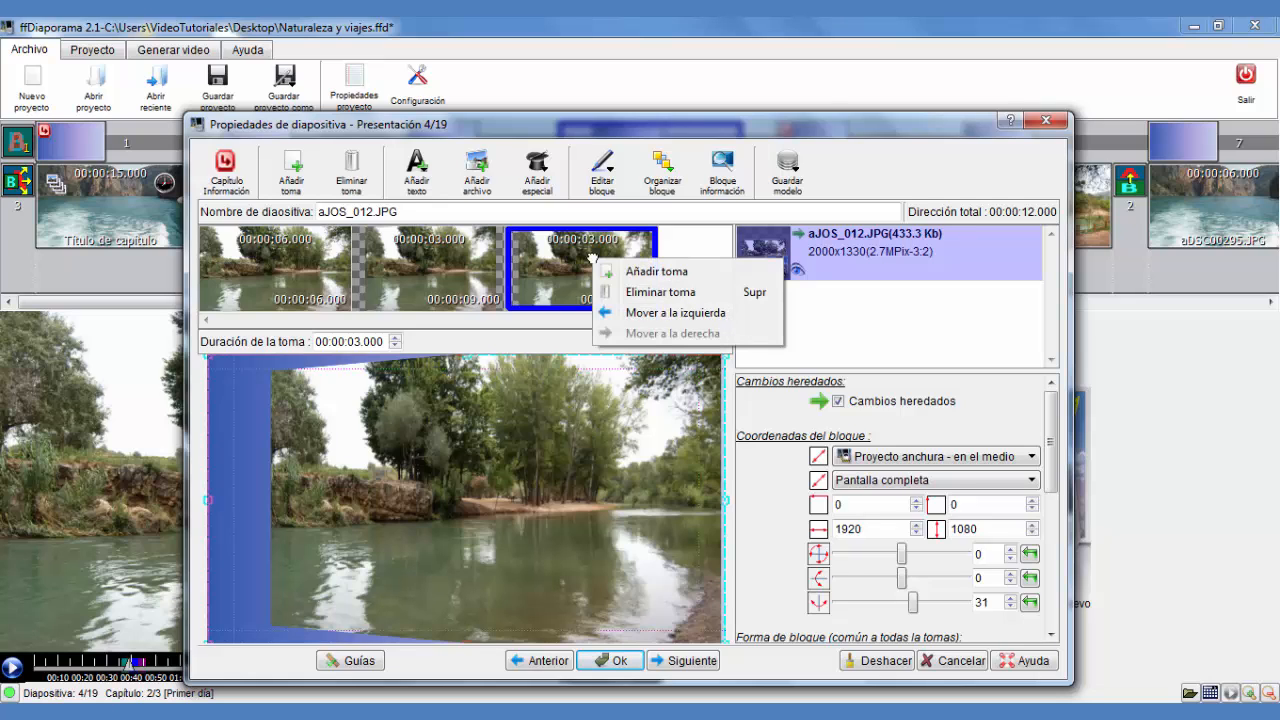
key("Escape")
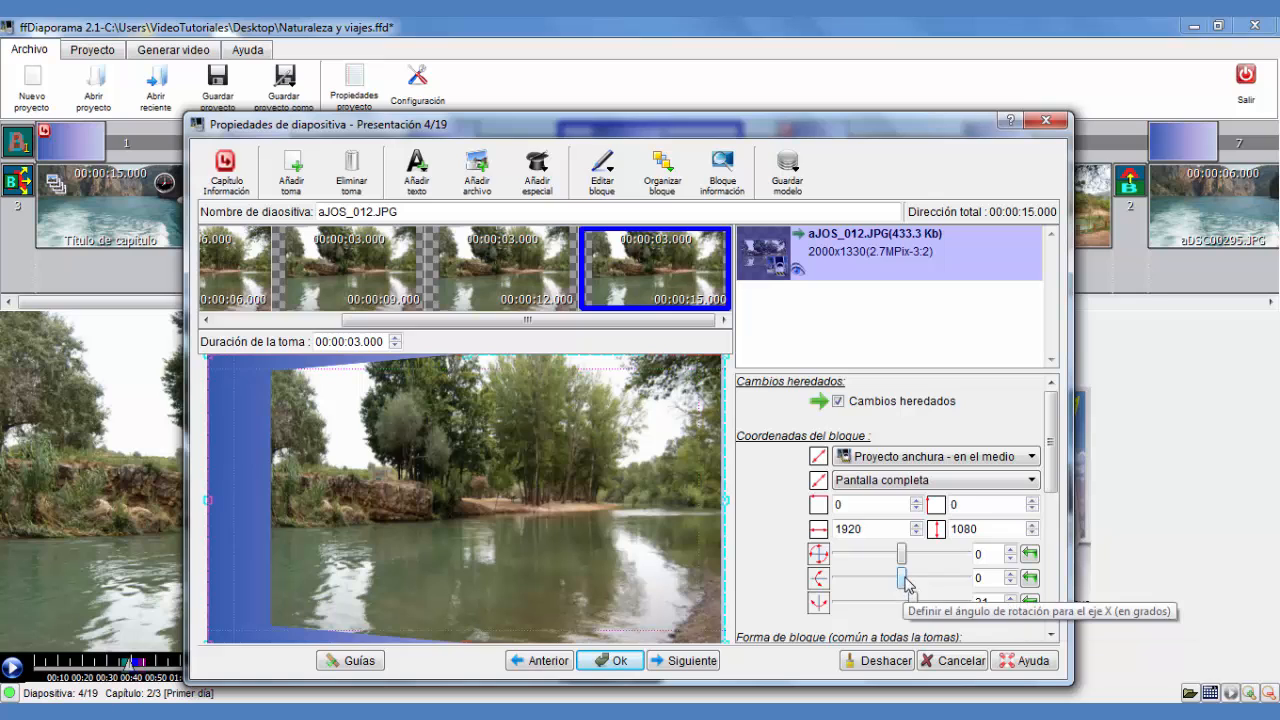
Set the fourth shot's X-axis rotation to 37 degrees and add a fifth shot
left_click_drag(905, 580, 916, 587)
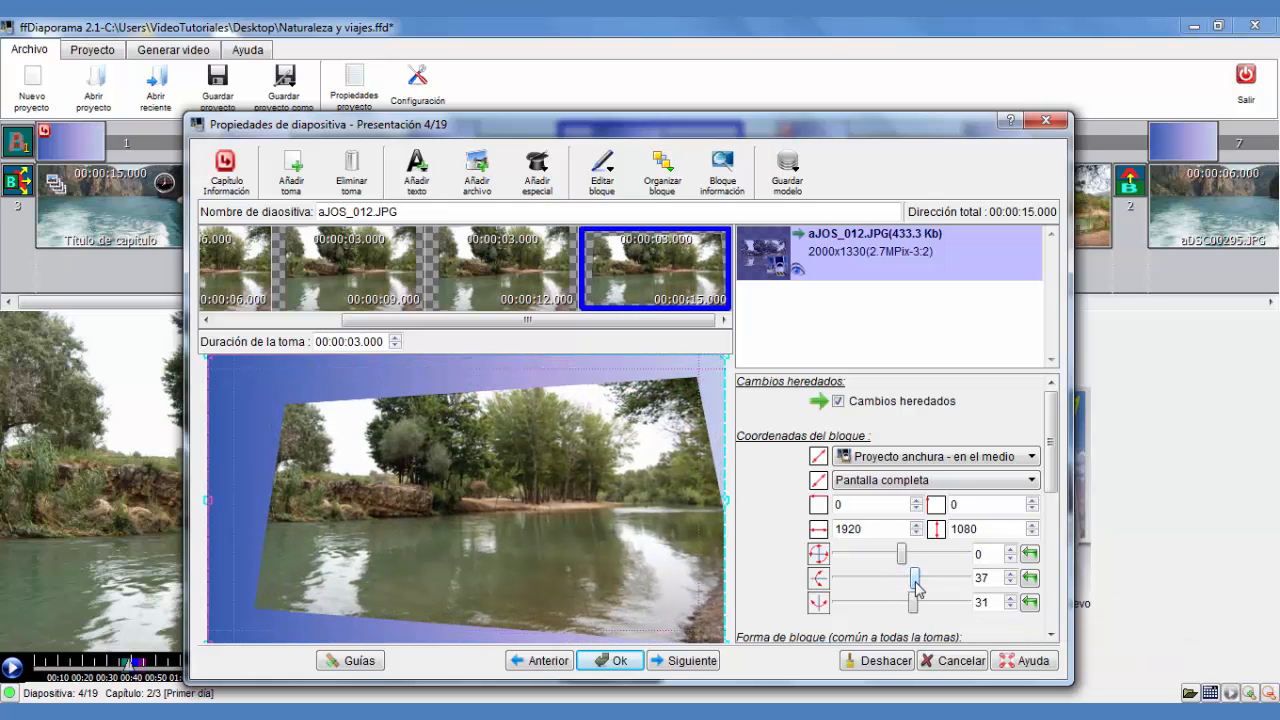
right_click(665, 277)
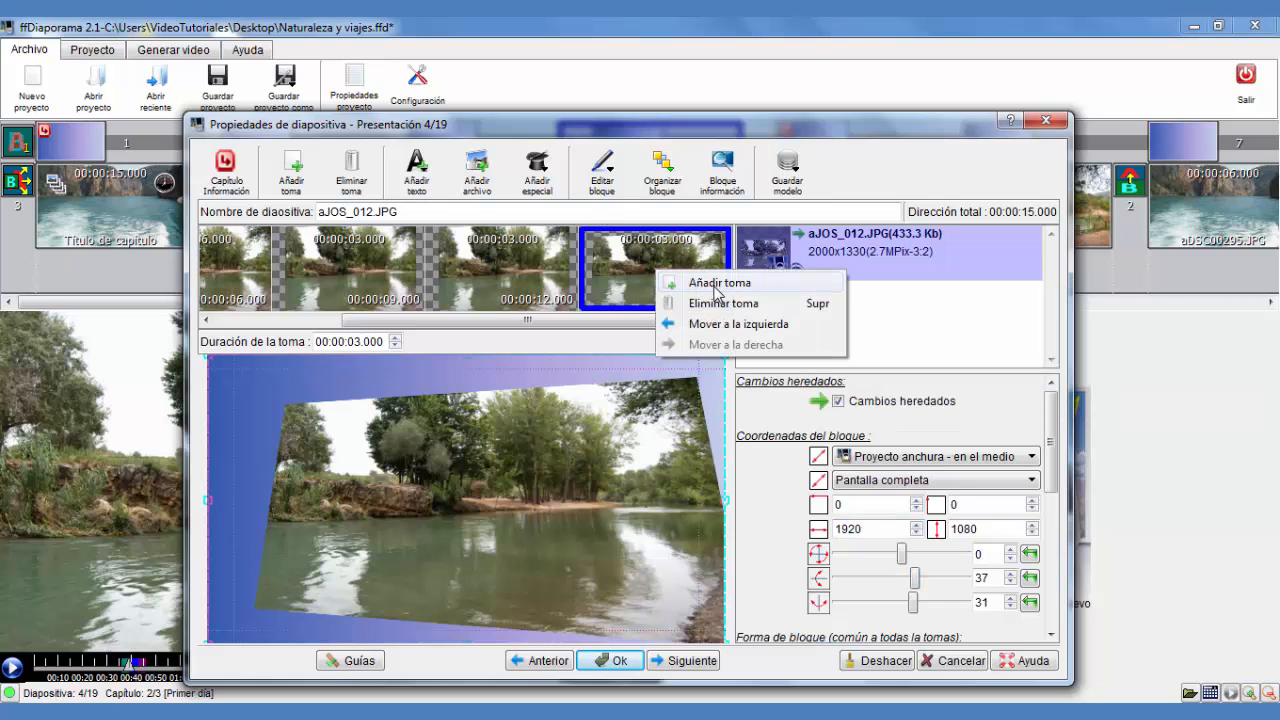
left_click(718, 286)
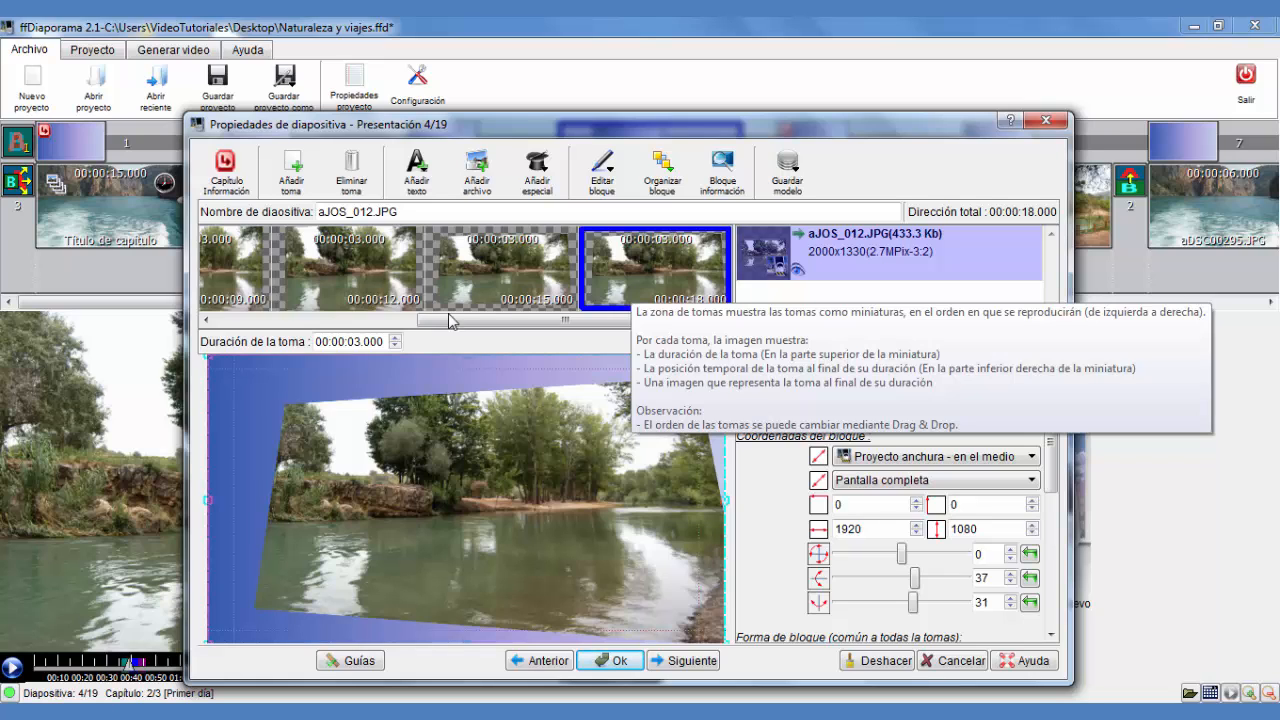
Set the fifth shot's duration to 6 seconds and close the slide properties
left_click(395, 338)
left_click(395, 338)
left_click(395, 338)
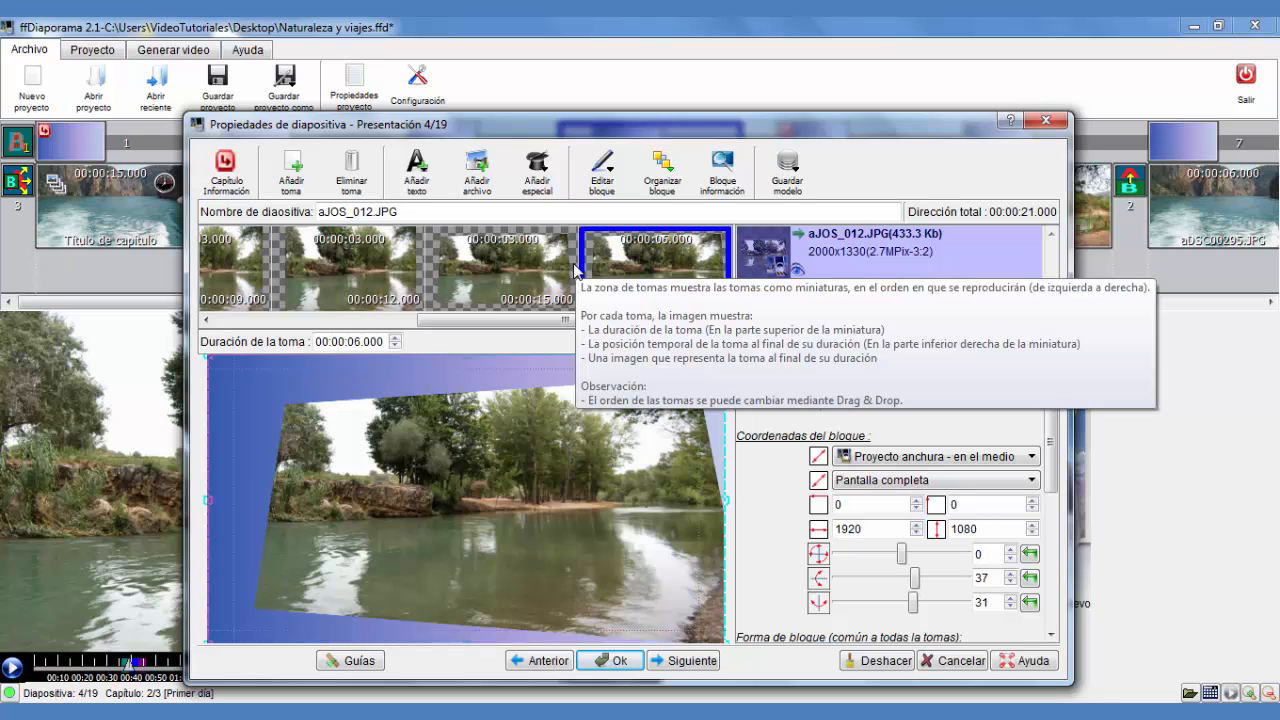
left_click(614, 662)
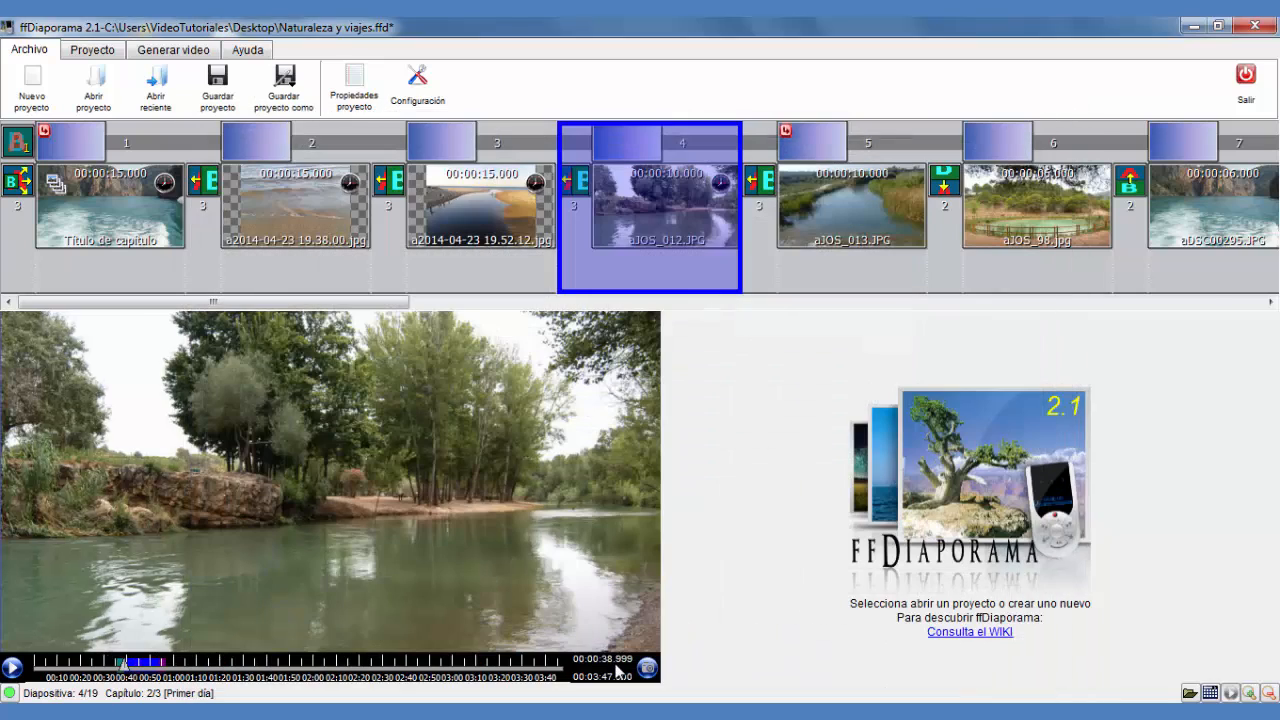
Preview the fourth slide, then open the fifth slide's properties and set its shot duration to 5 seconds
left_click(120, 666)
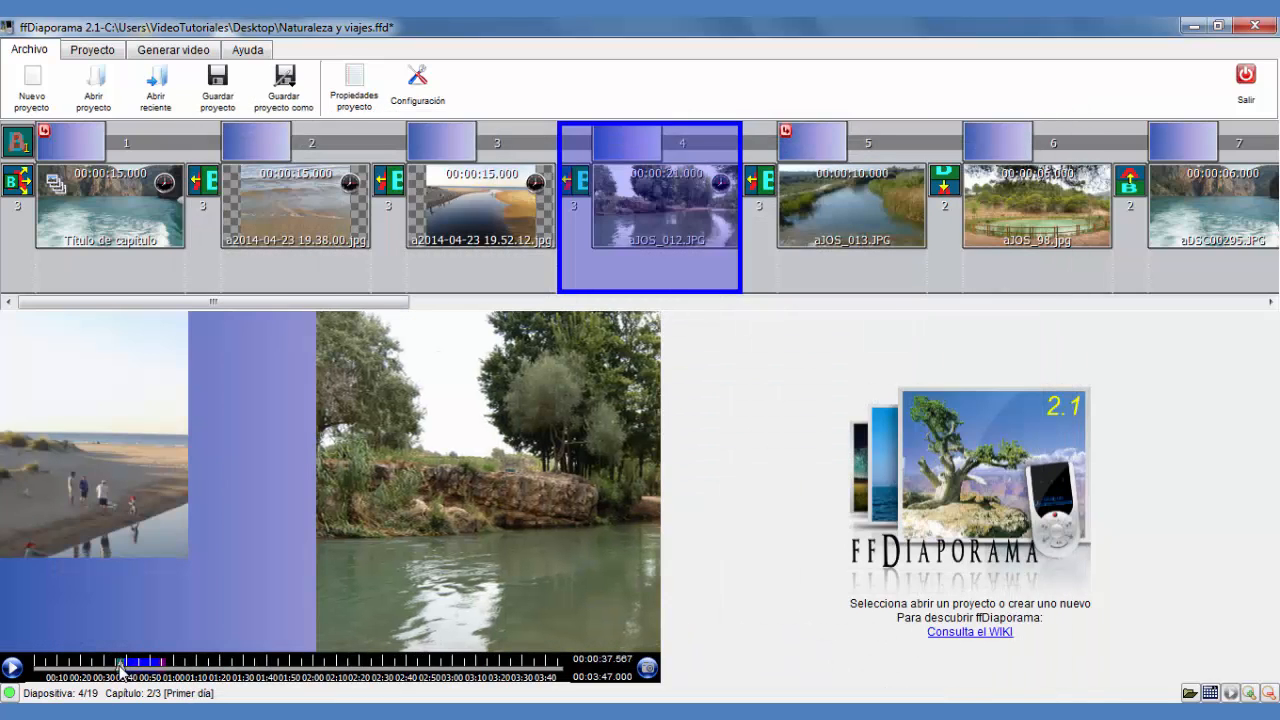
left_click_drag(120, 668, 118, 668)
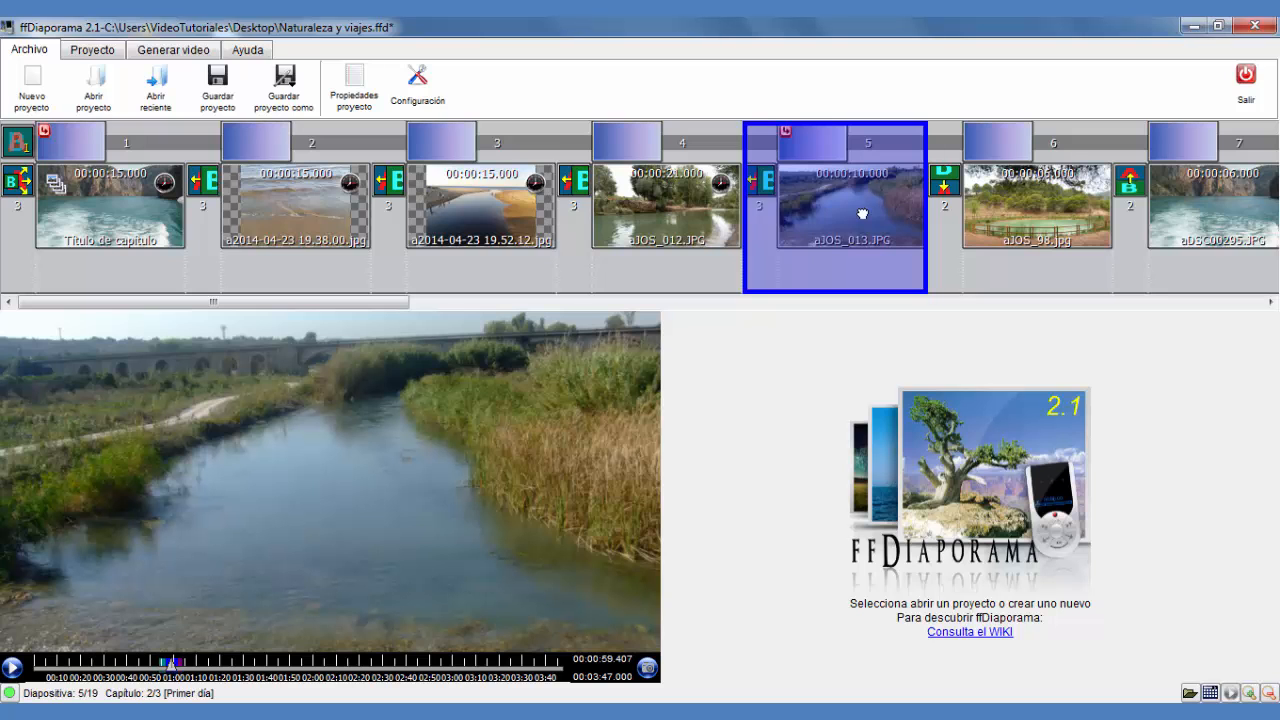
double_click(862, 214)
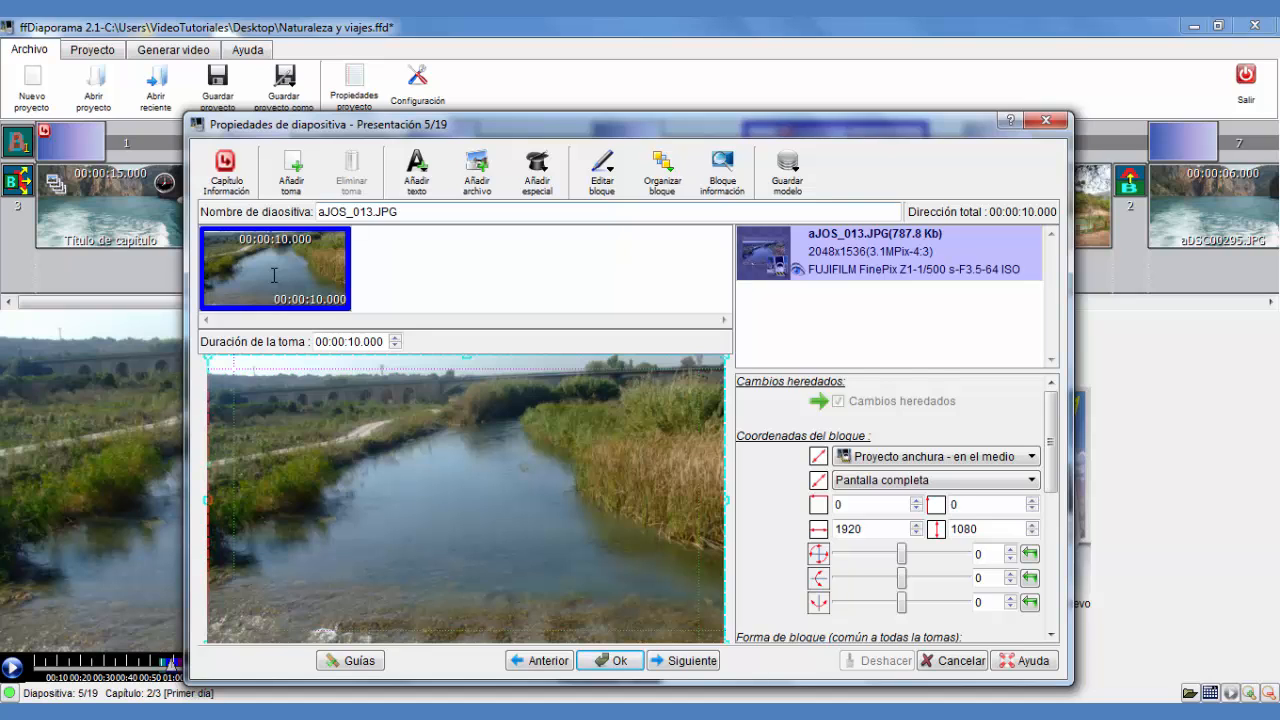
left_click(395, 345)
left_click(395, 345)
left_click(395, 345)
left_click(395, 345)
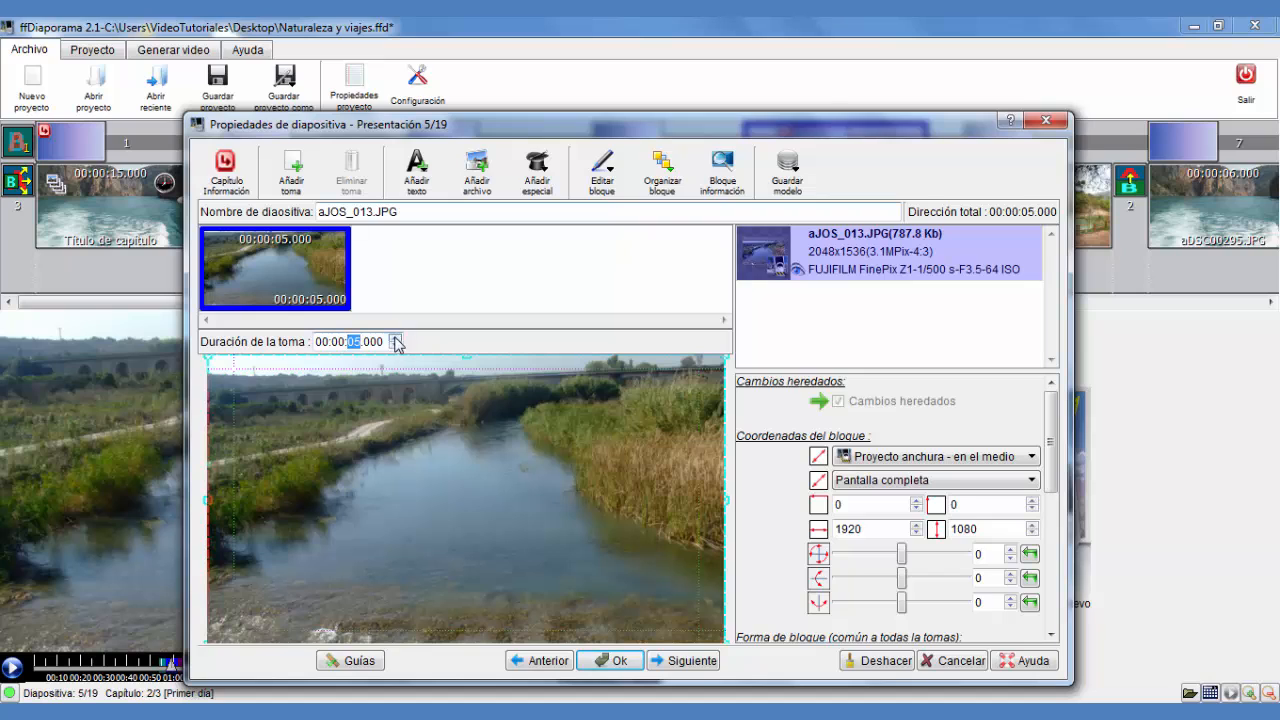
Set the fifth slide's shot duration to 6 seconds and rotate the image about 16 degrees
left_click(395, 338)
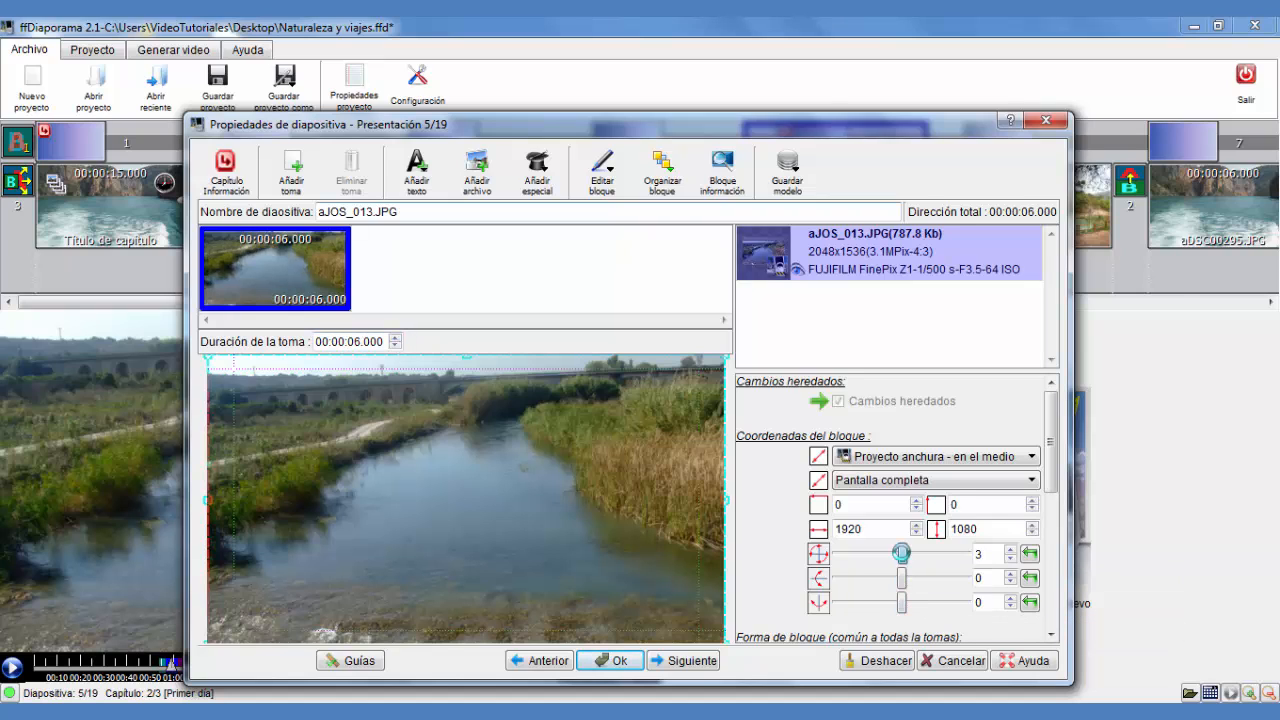
left_click_drag(902, 558, 908, 560)
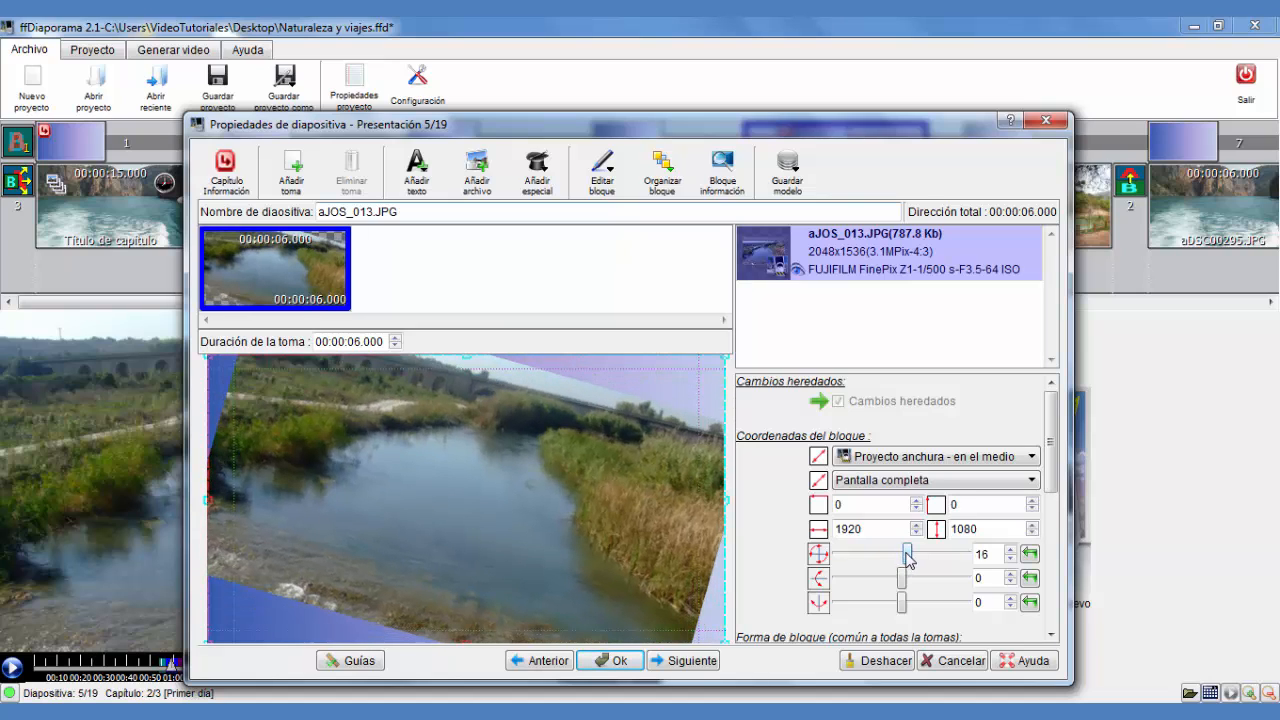
Add a second shot and set its image rotation to -13 degrees
right_click(320, 277)
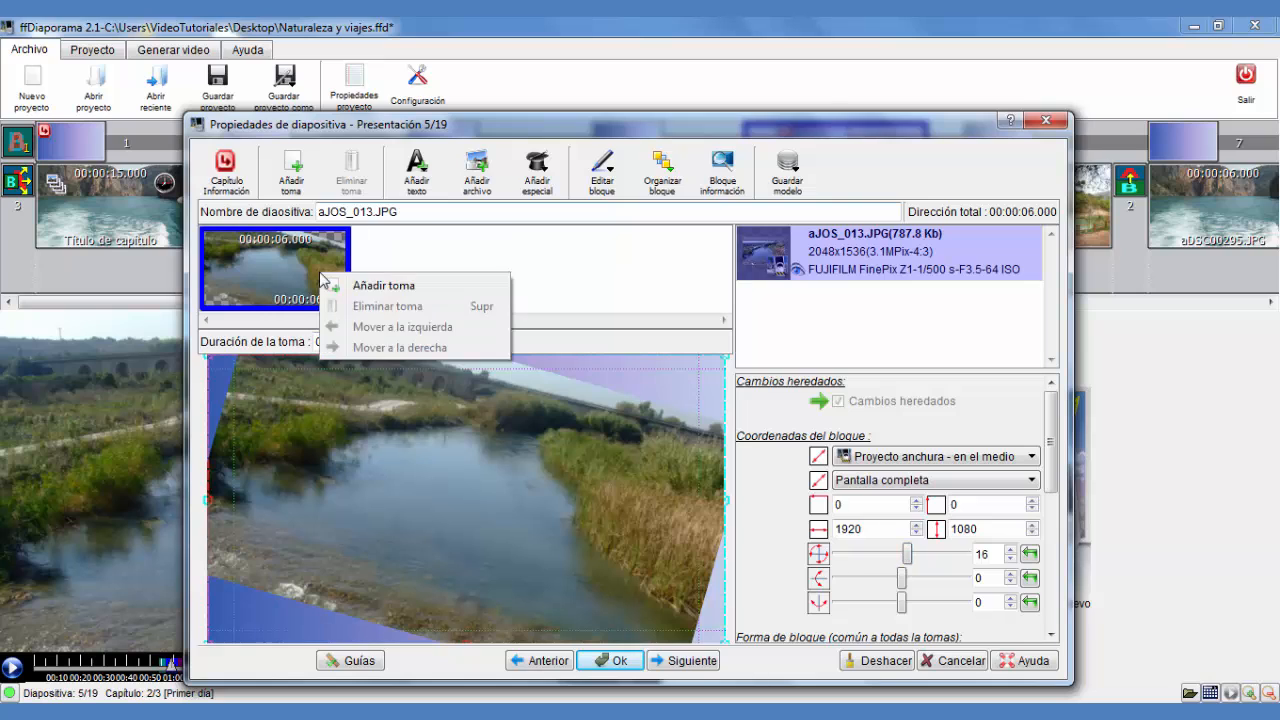
left_click(370, 282)
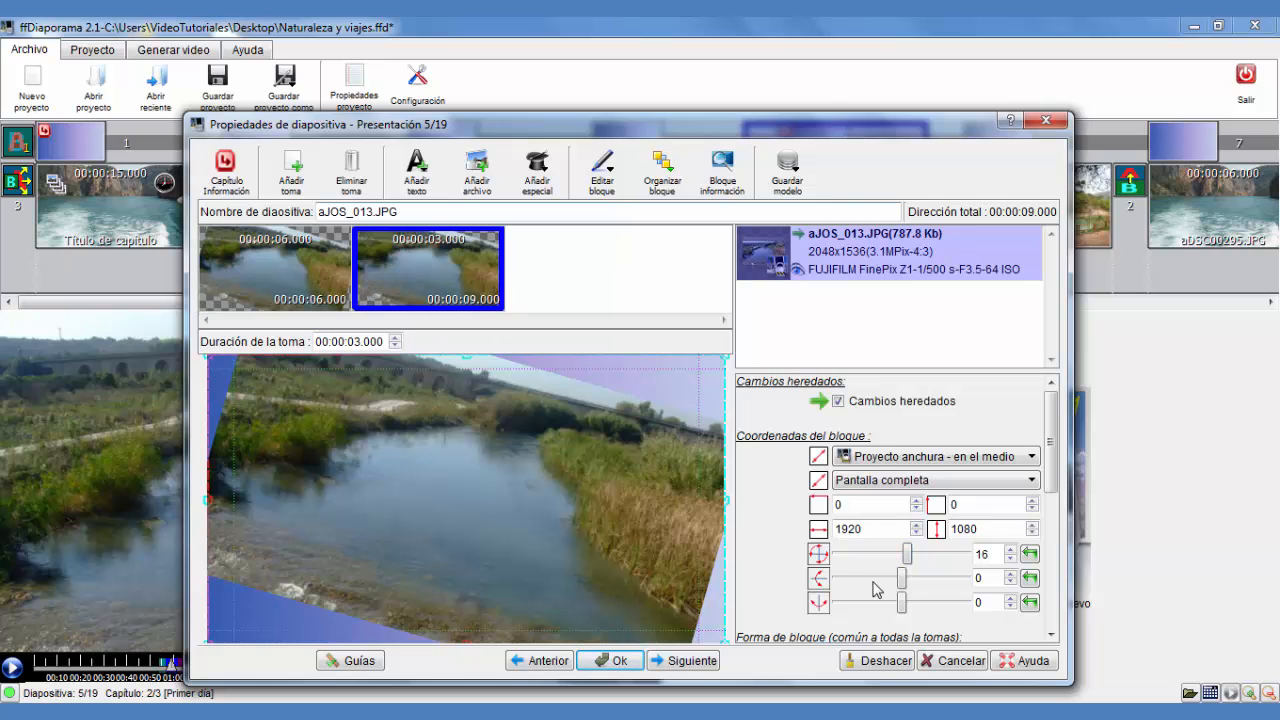
left_click_drag(907, 556, 898, 560)
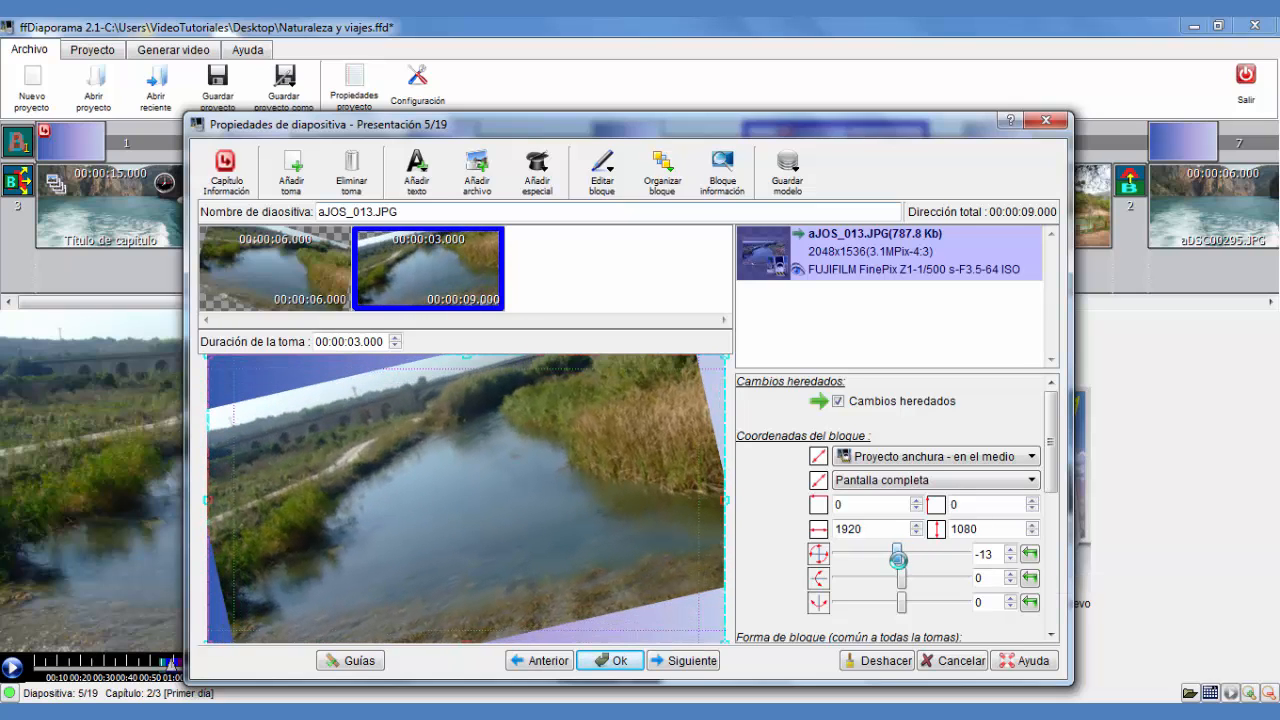
Add a third shot and set its duration to 6 seconds
right_click(415, 291)
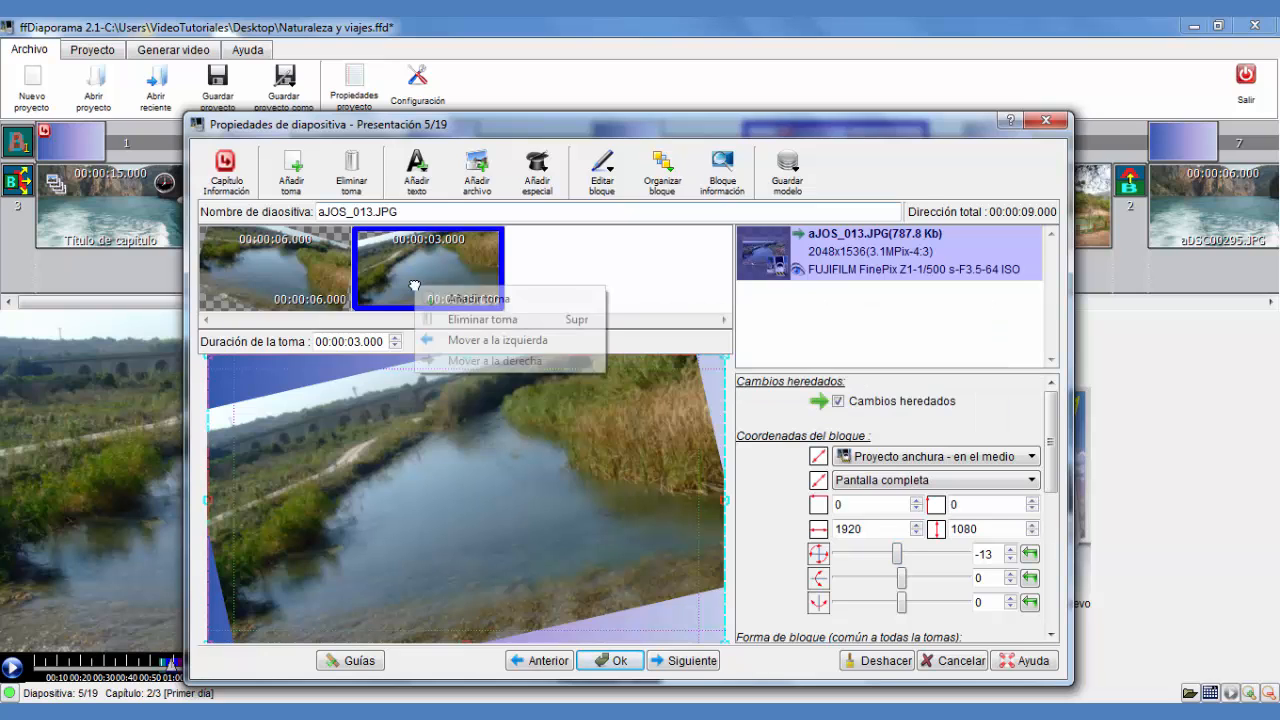
left_click(478, 300)
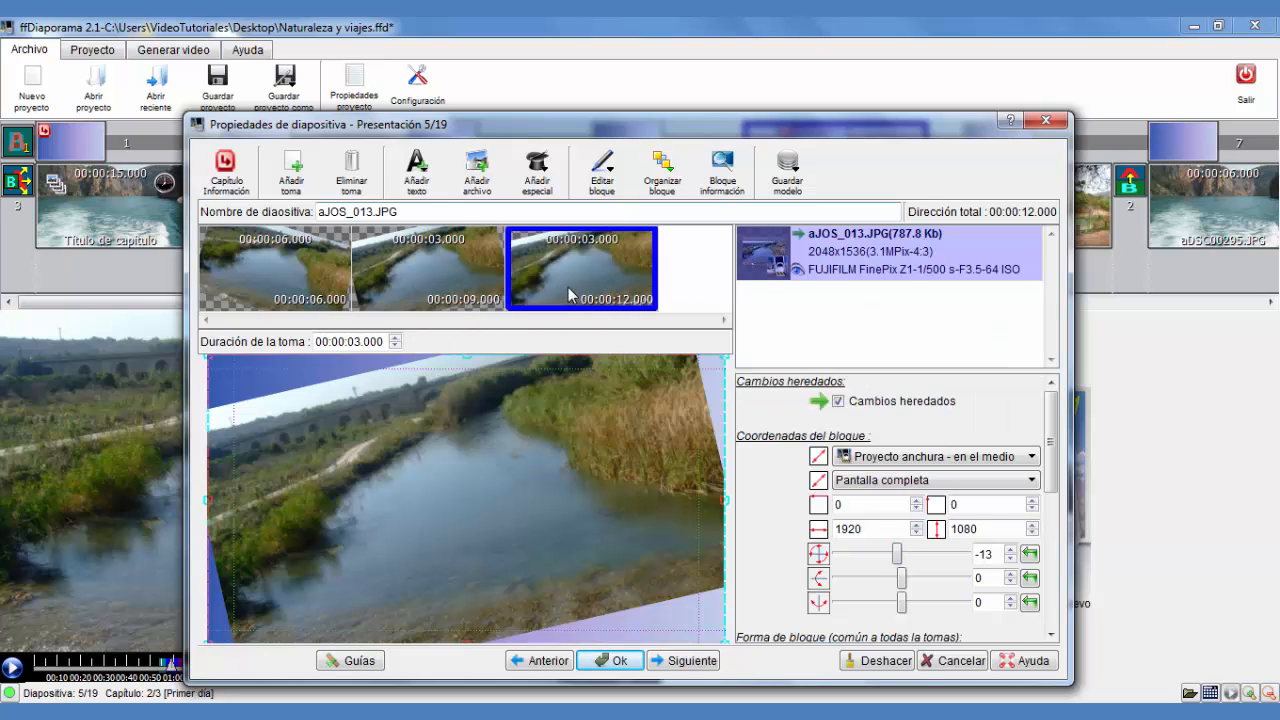
left_click(350, 341)
left_click(394, 339)
left_click(394, 339)
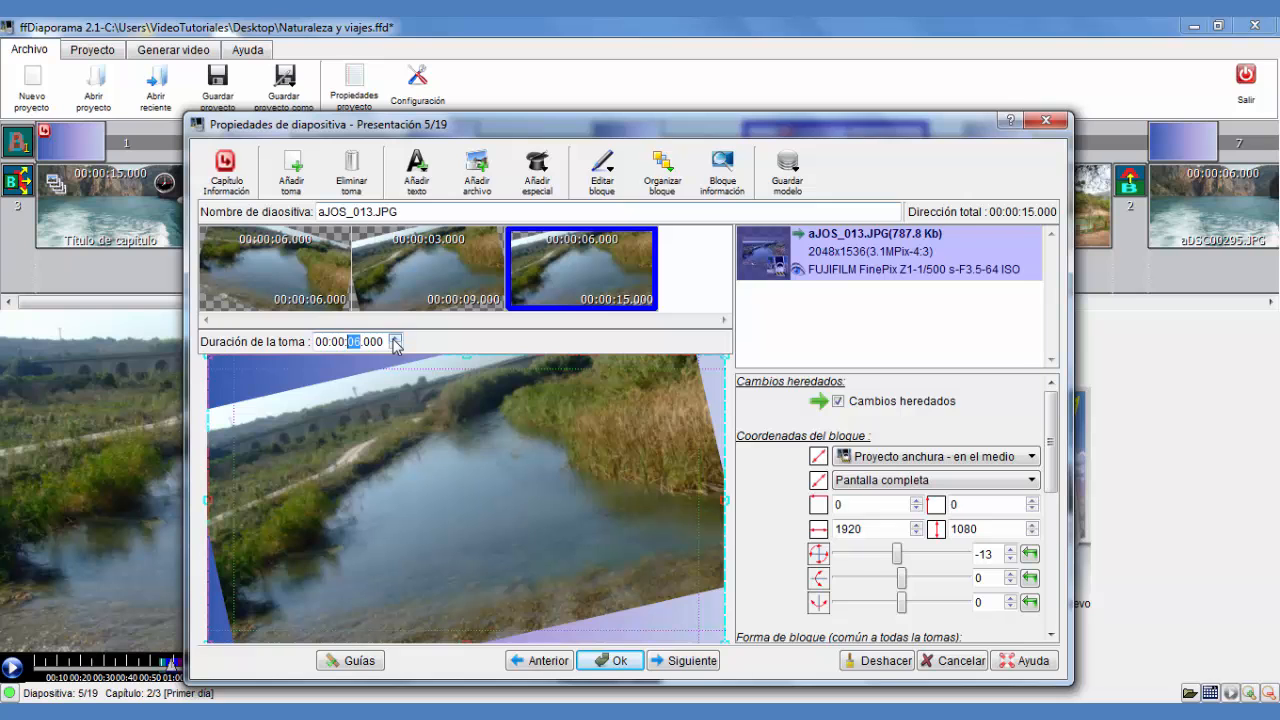
Close the slide properties and preview the slideshow from the fourth slide
left_click(275, 288)
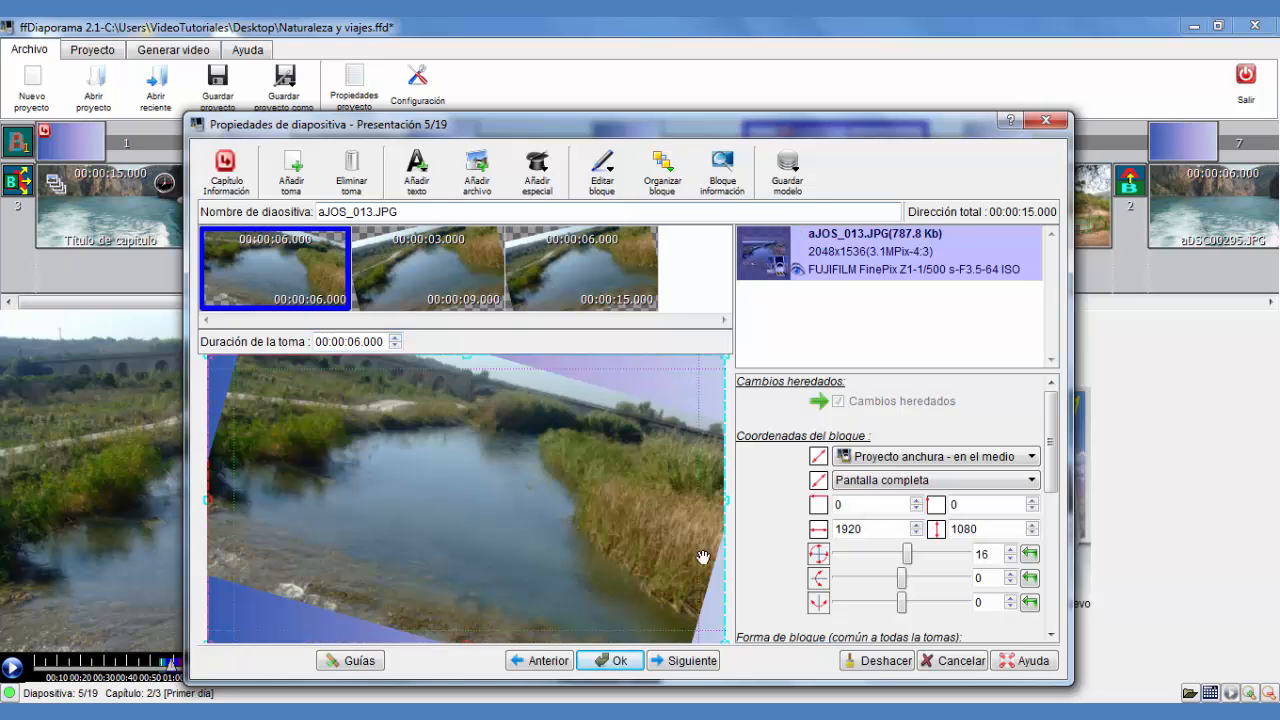
left_click(612, 661)
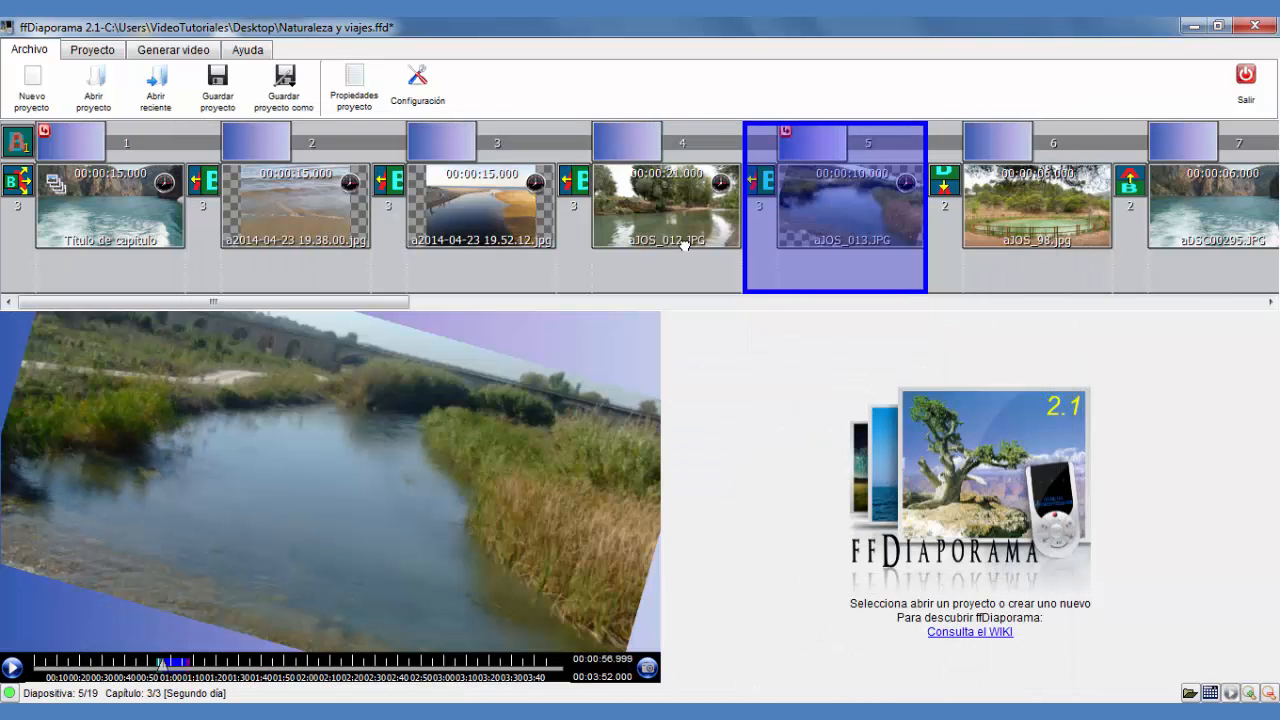
left_click_drag(166, 676, 156, 676)
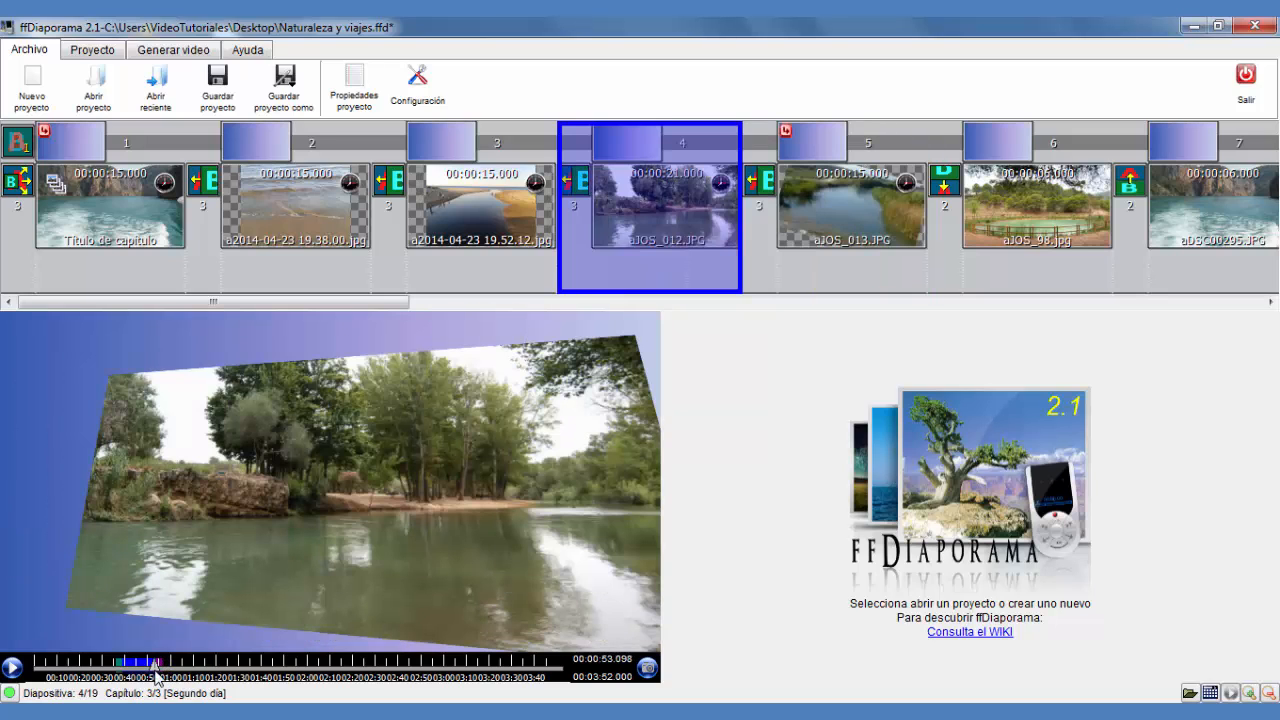
left_click(12, 668)
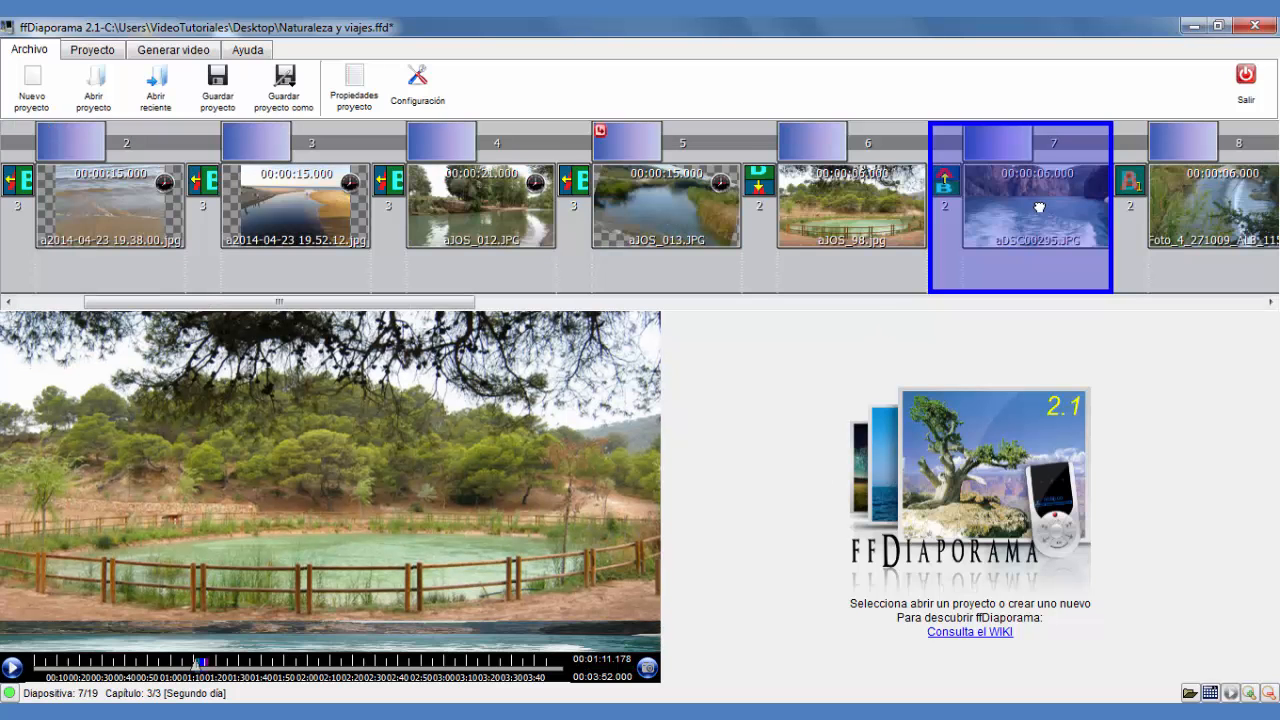
Open the seventh slide's properties and pan the image left to about X -1364
double_click(1039, 207)
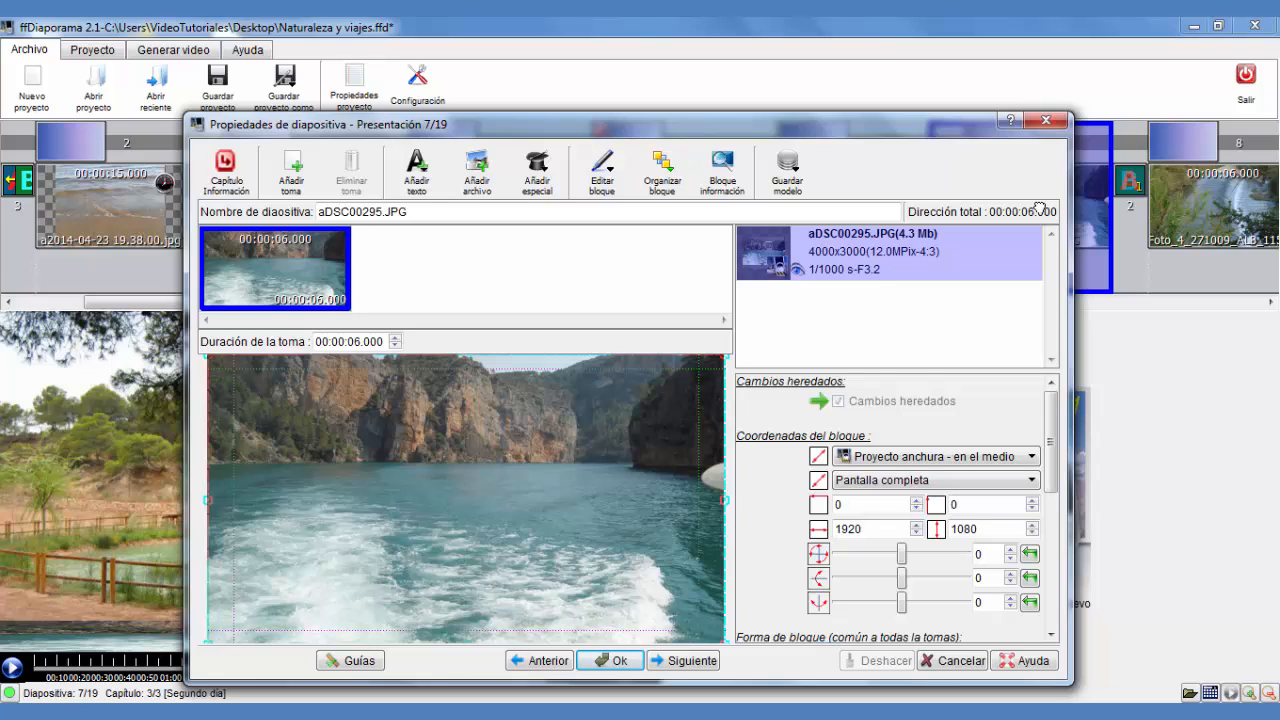
left_click_drag(633, 501, 278, 503)
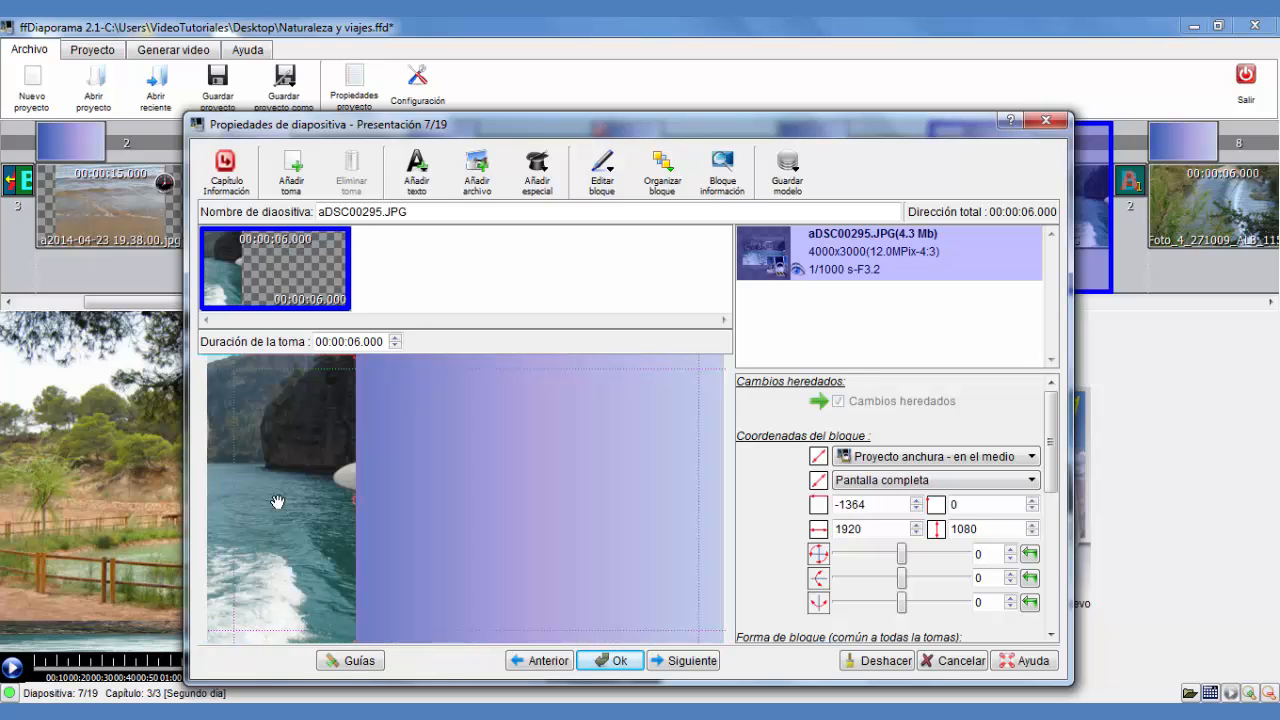
Add a second shot and shift the image slightly right to about X -1252
right_click(282, 266)
key("Escape")
right_click(287, 270)
left_click(340, 275)
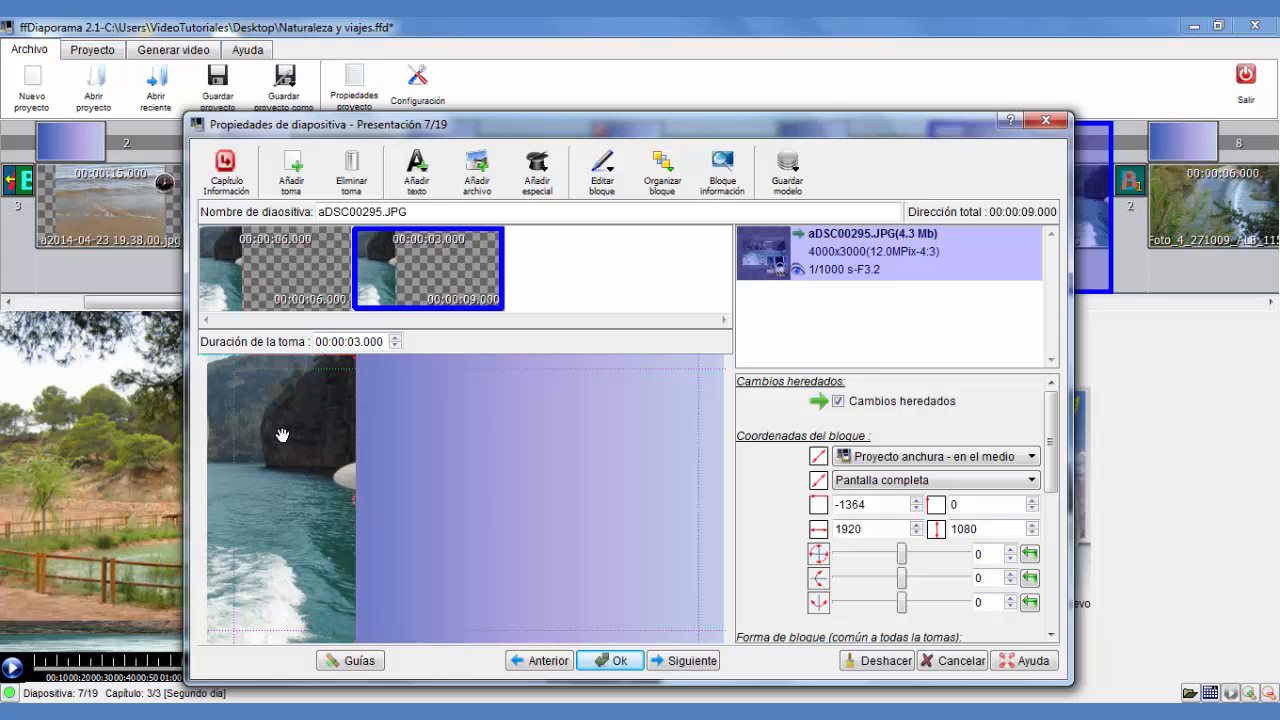
left_click_drag(282, 435, 313, 438)
Add a third shot and pan the image further to the right
right_click(397, 297)
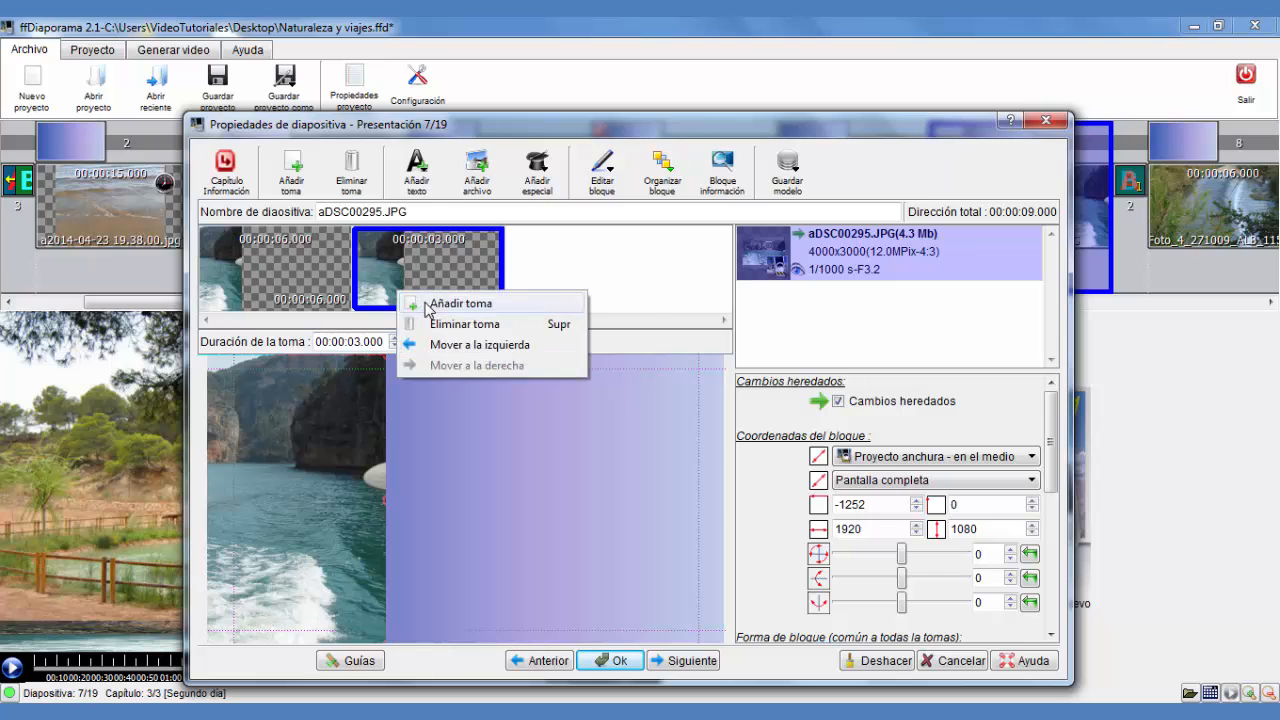
left_click(430, 304)
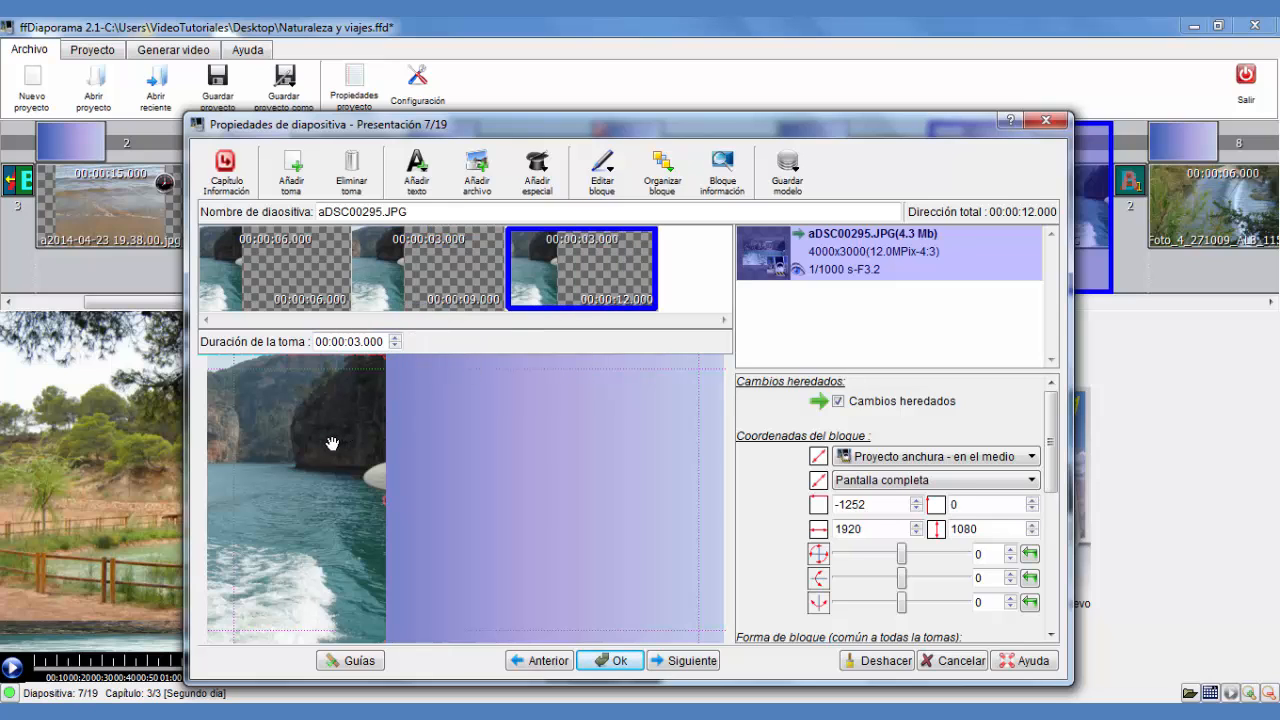
left_click_drag(334, 444, 489, 500)
Add five more shots to the seventh slide
right_click(560, 274)
left_click(603, 287)
right_click(620, 285)
left_click(687, 300)
right_click(655, 280)
left_click(690, 292)
right_click(651, 290)
left_click(694, 298)
right_click(655, 290)
left_click(694, 298)
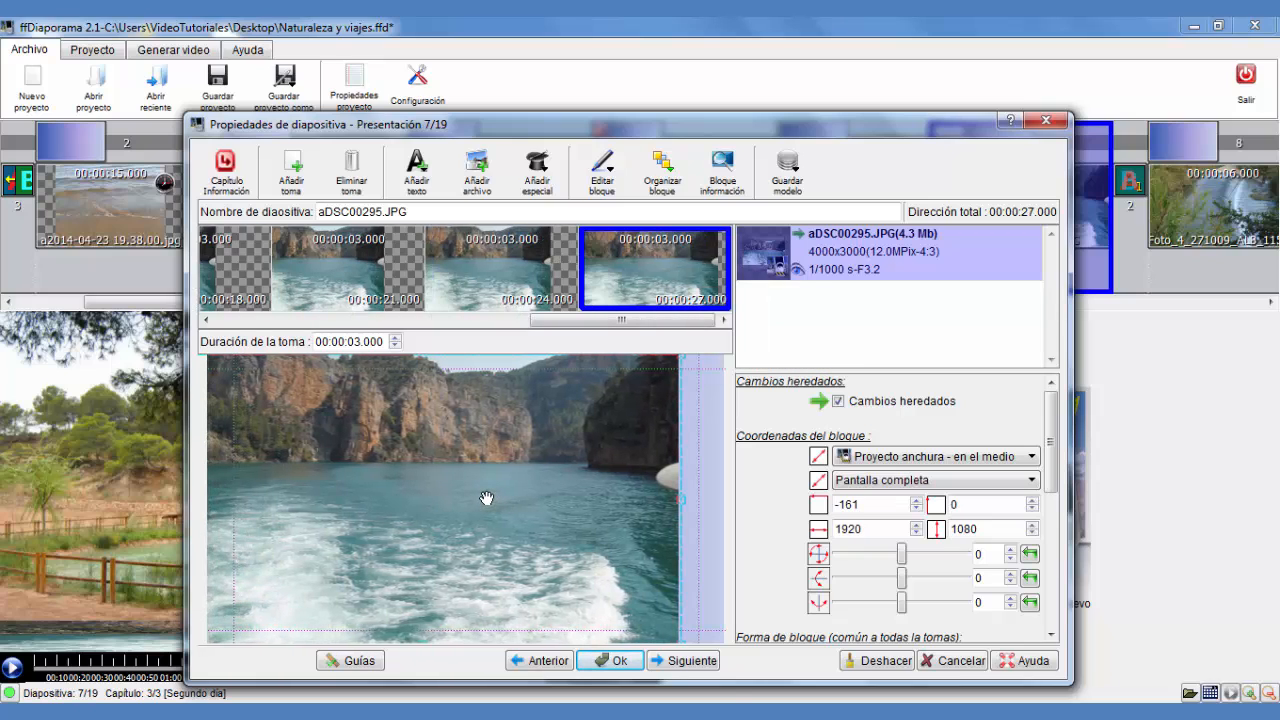
Add another shot and move the image back to X 0 so it fills the frame
right_click(487, 492)
right_click(620, 281)
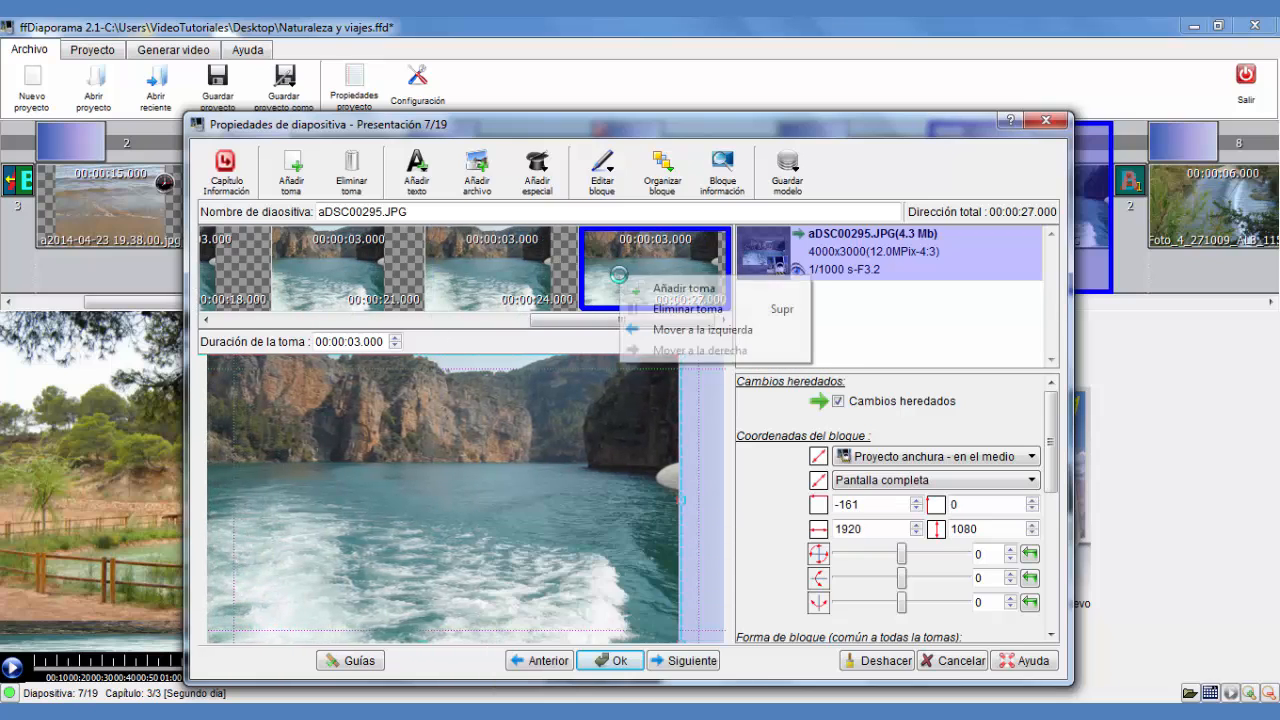
left_click(673, 291)
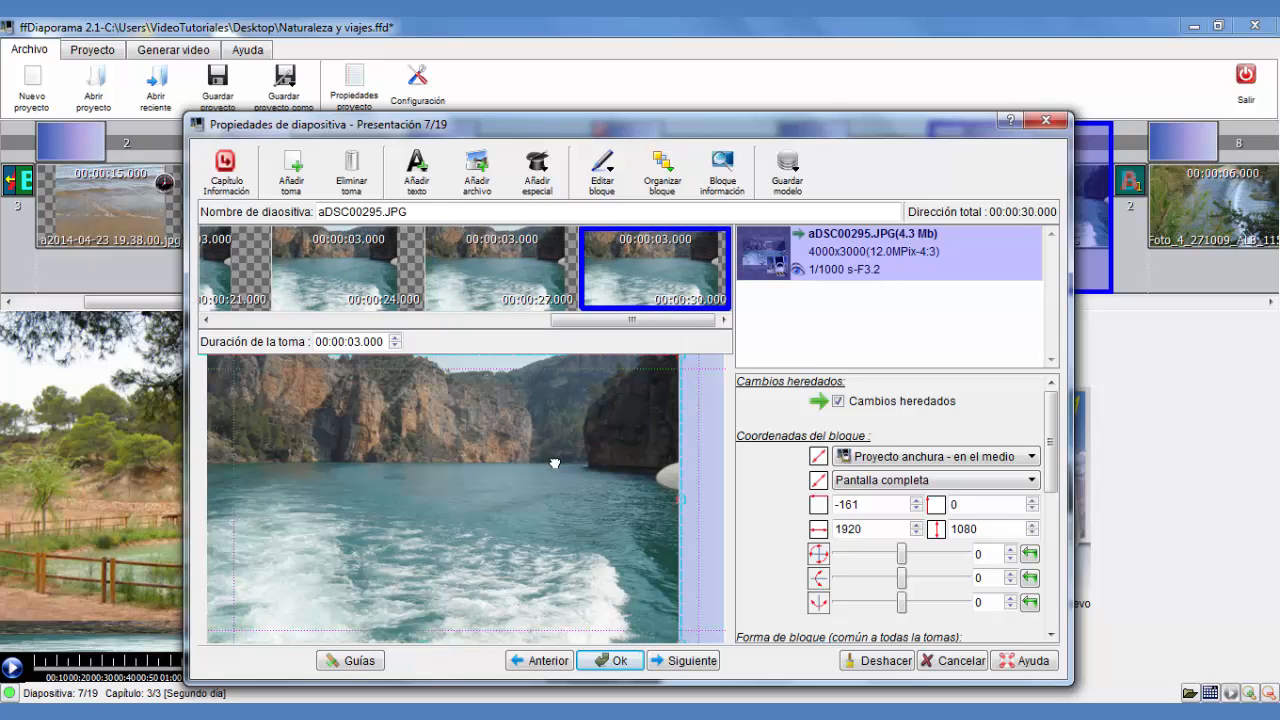
left_click_drag(552, 462, 583, 465)
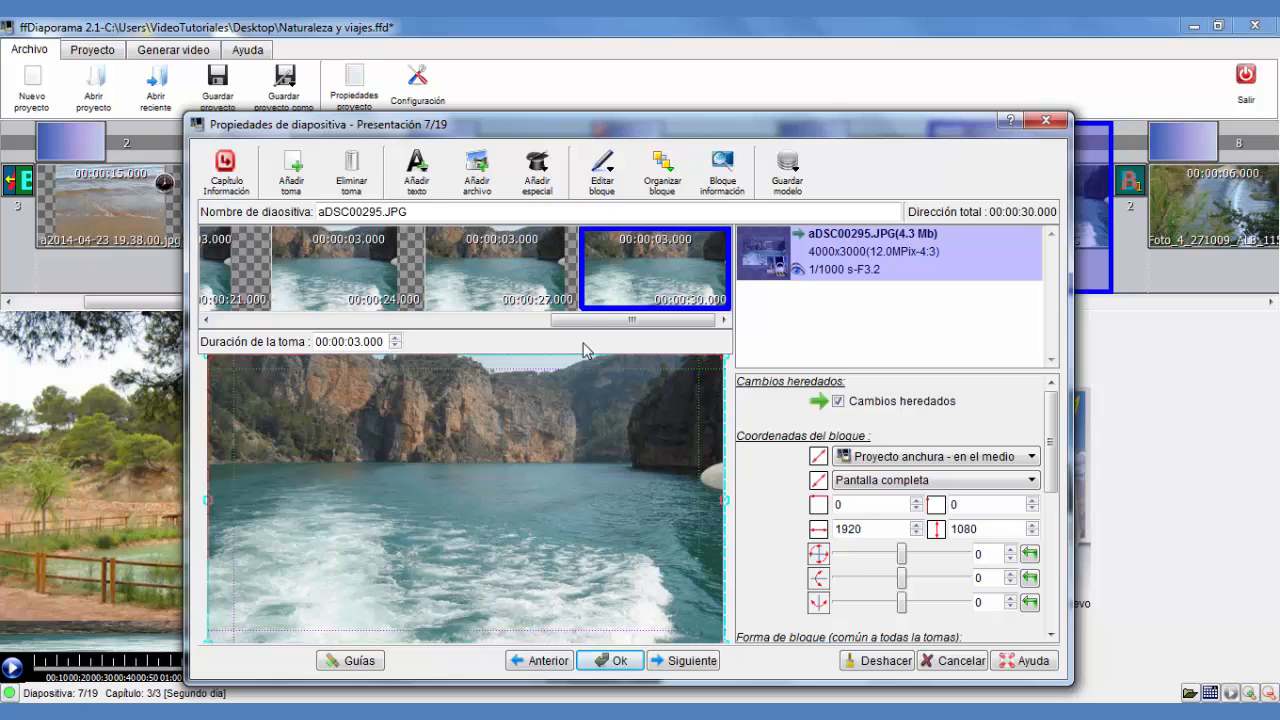
Add a final shot and set its duration to 6 seconds
right_click(624, 268)
left_click(672, 280)
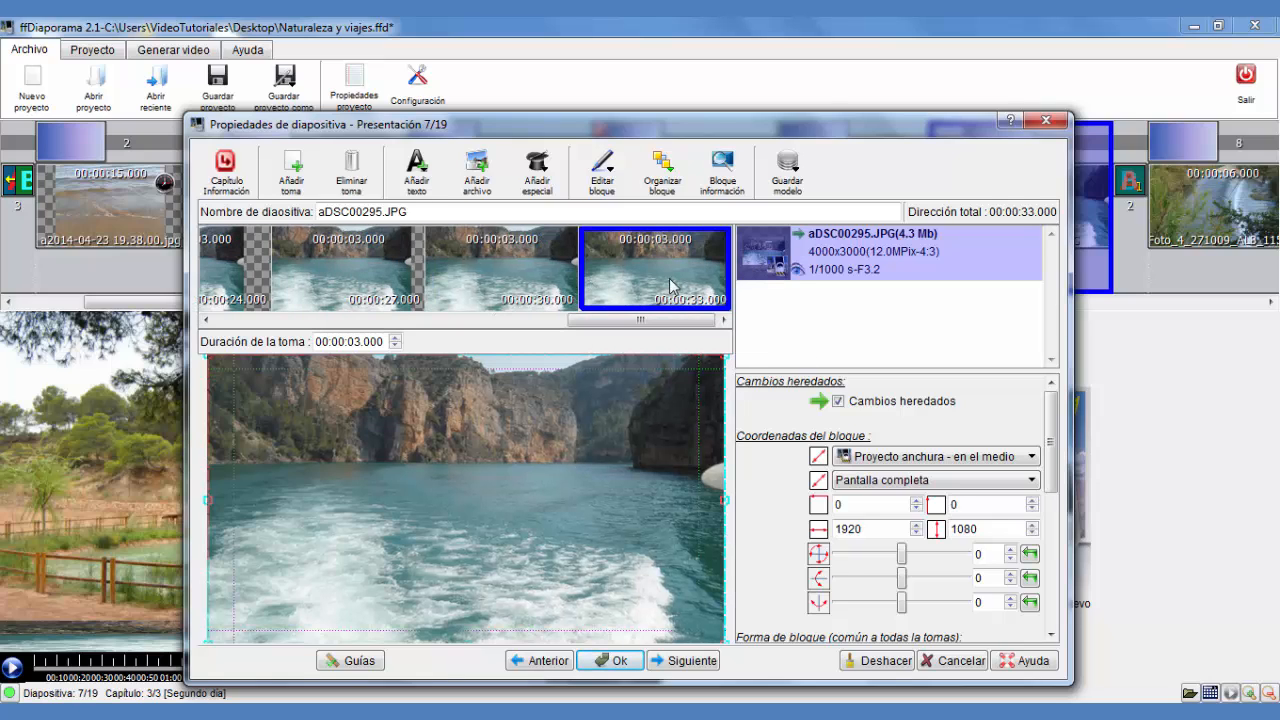
left_click(396, 338)
left_click(488, 278)
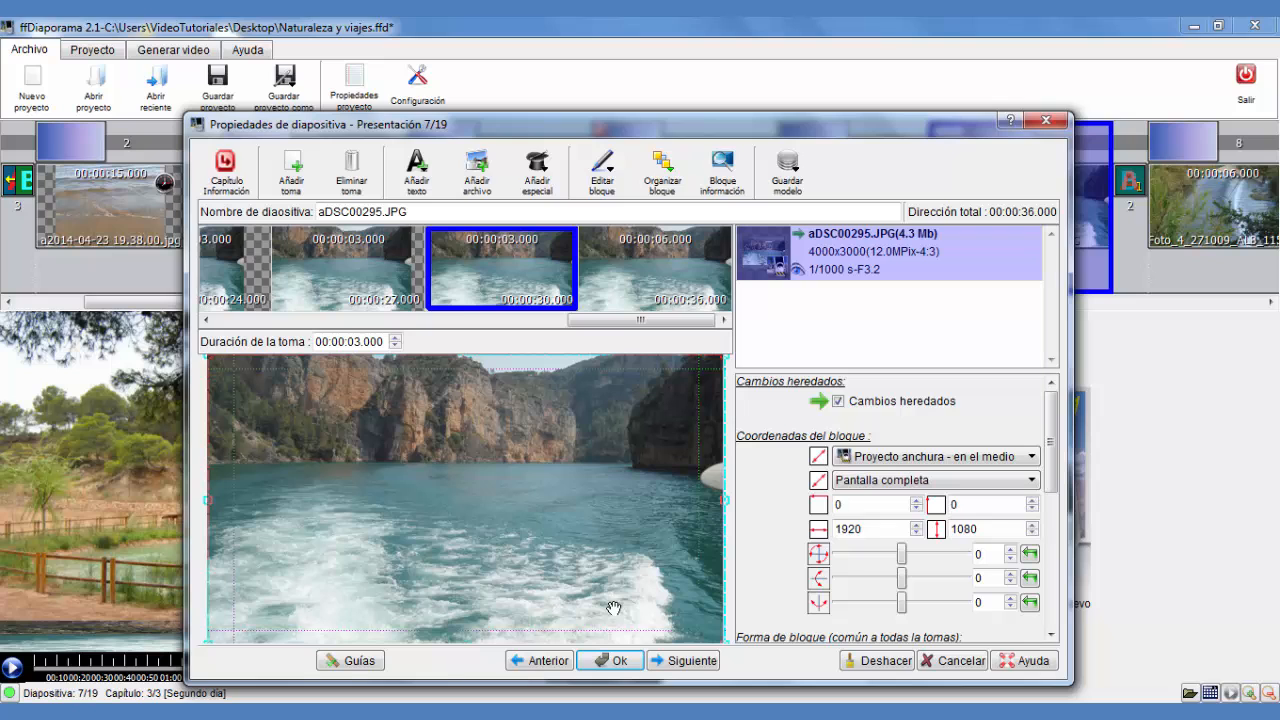
Close the slide properties and preview the slideshow from the sixth slide
left_click(604, 667)
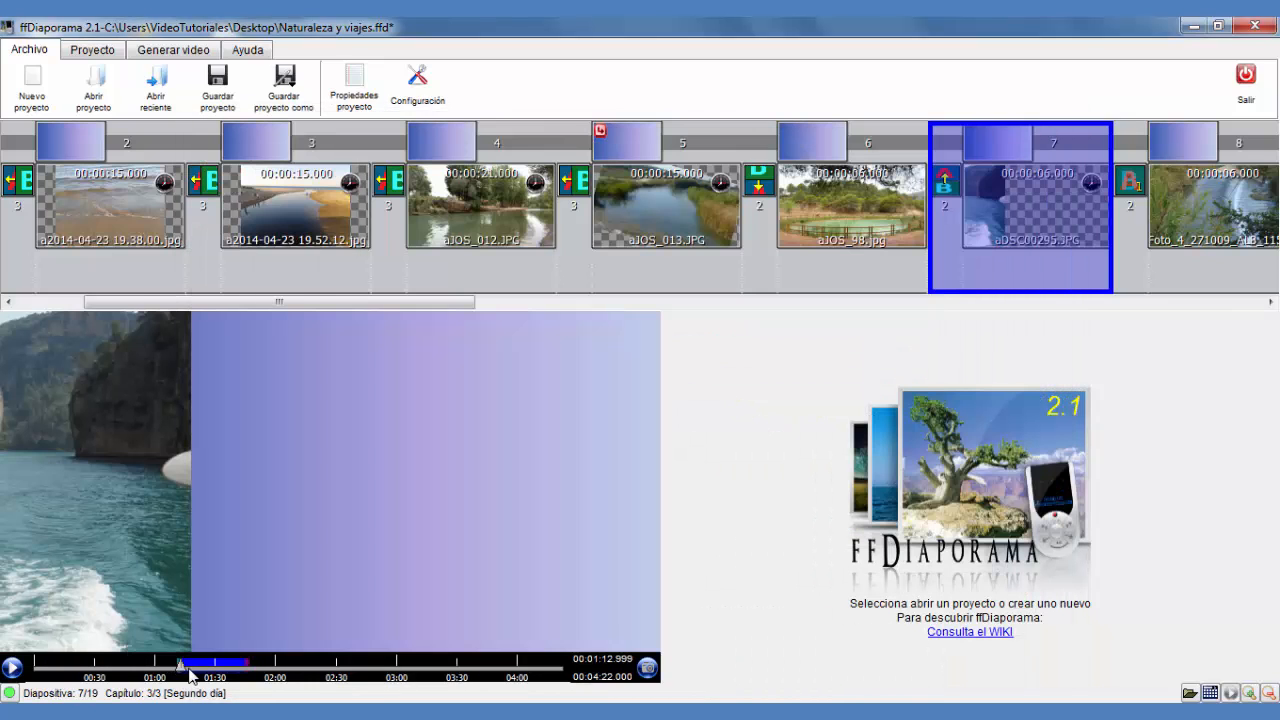
left_click(175, 666)
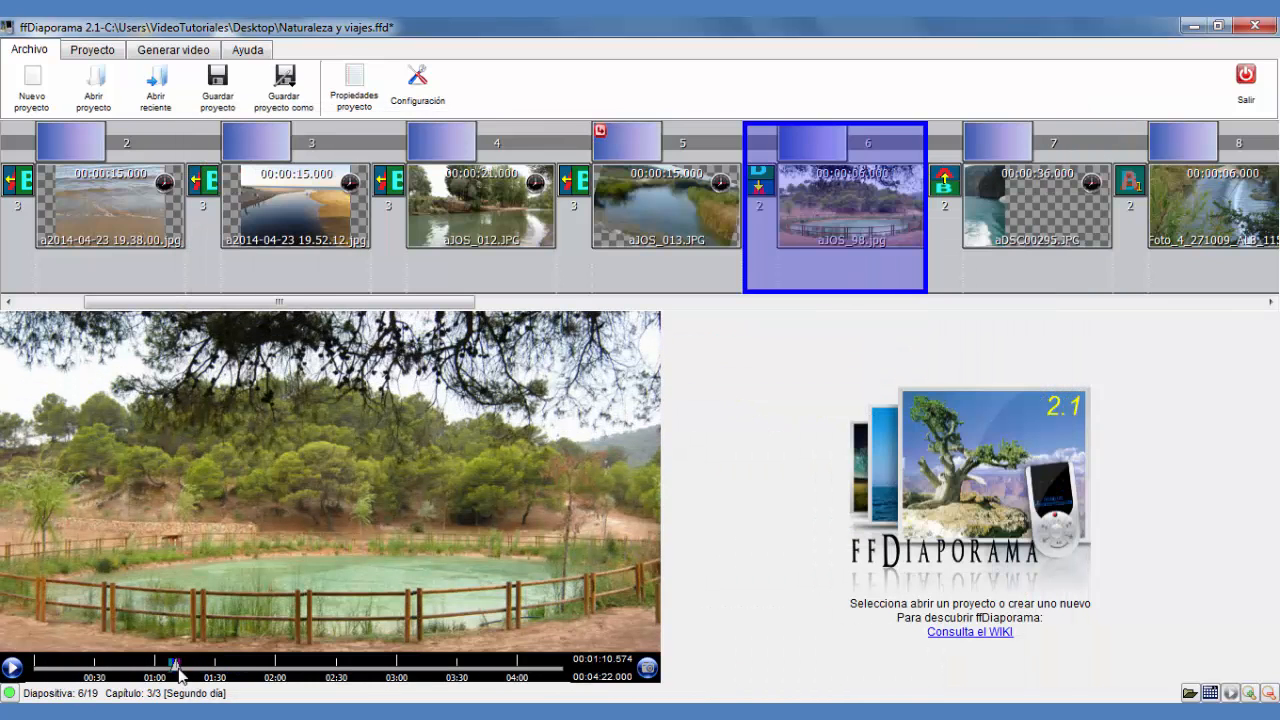
left_click(11, 668)
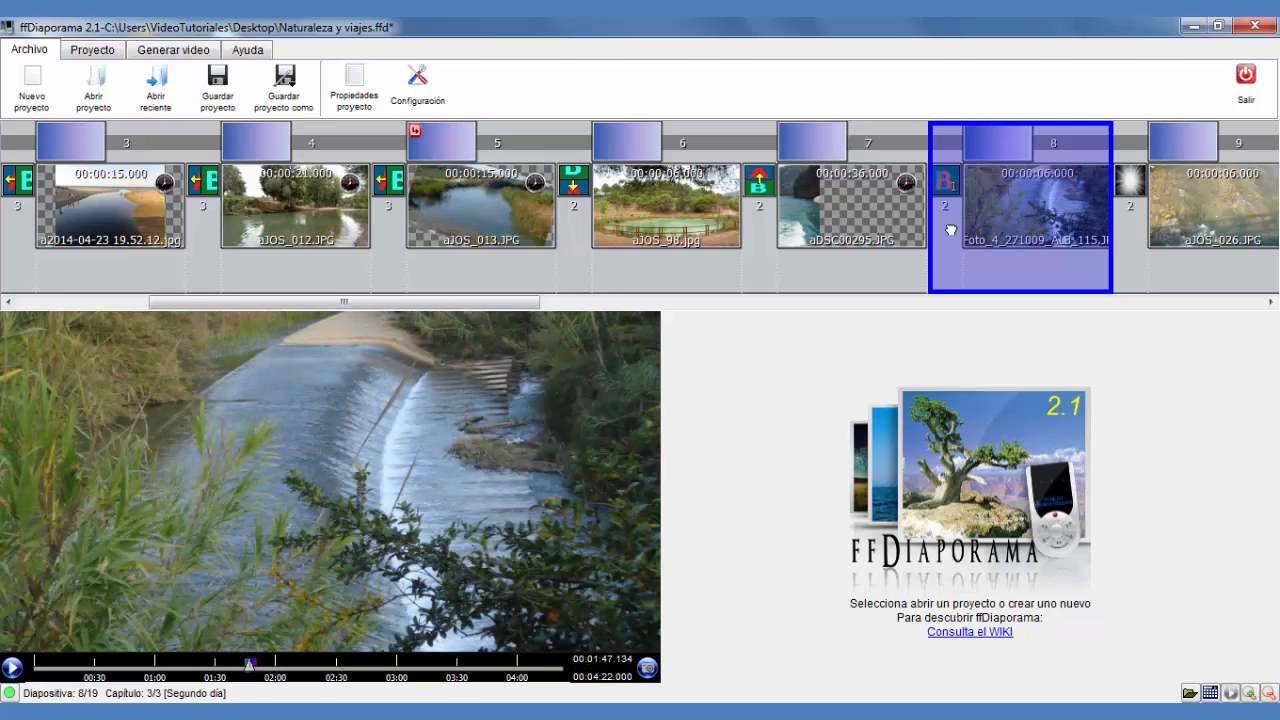
Open the ninth slide's properties and its image correction and reframing dialog
left_click(1195, 226)
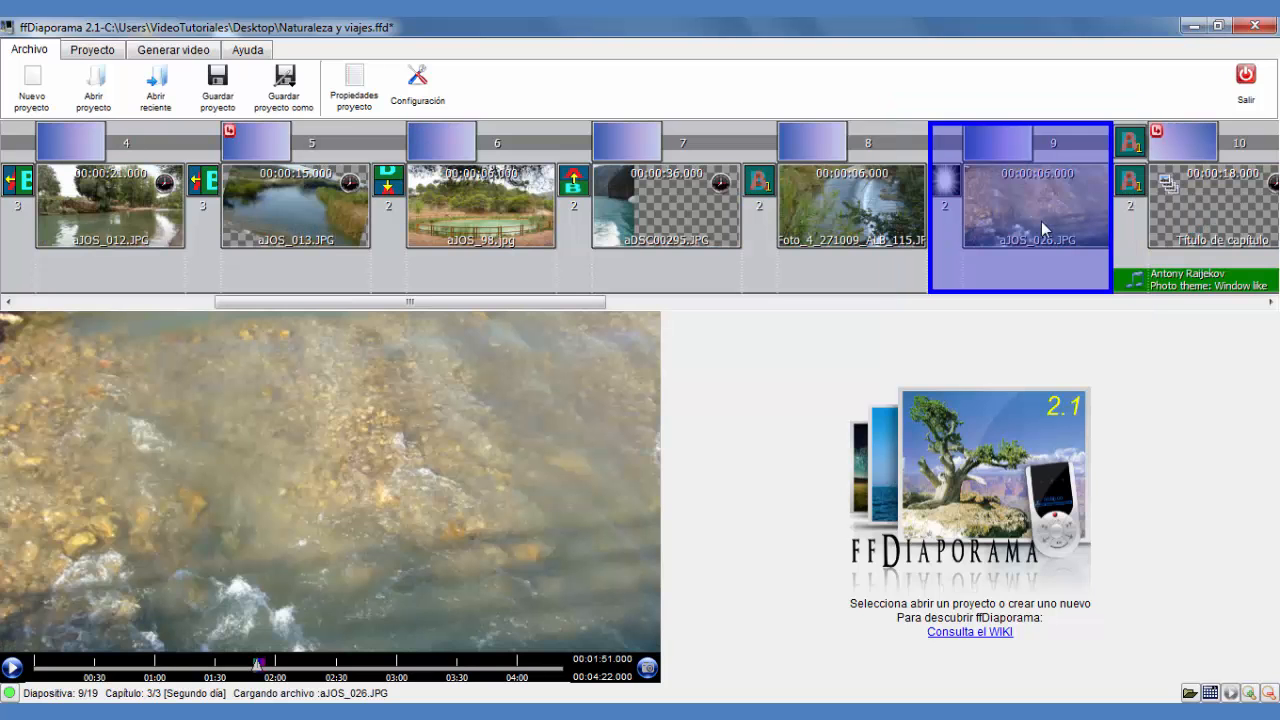
left_click(890, 220)
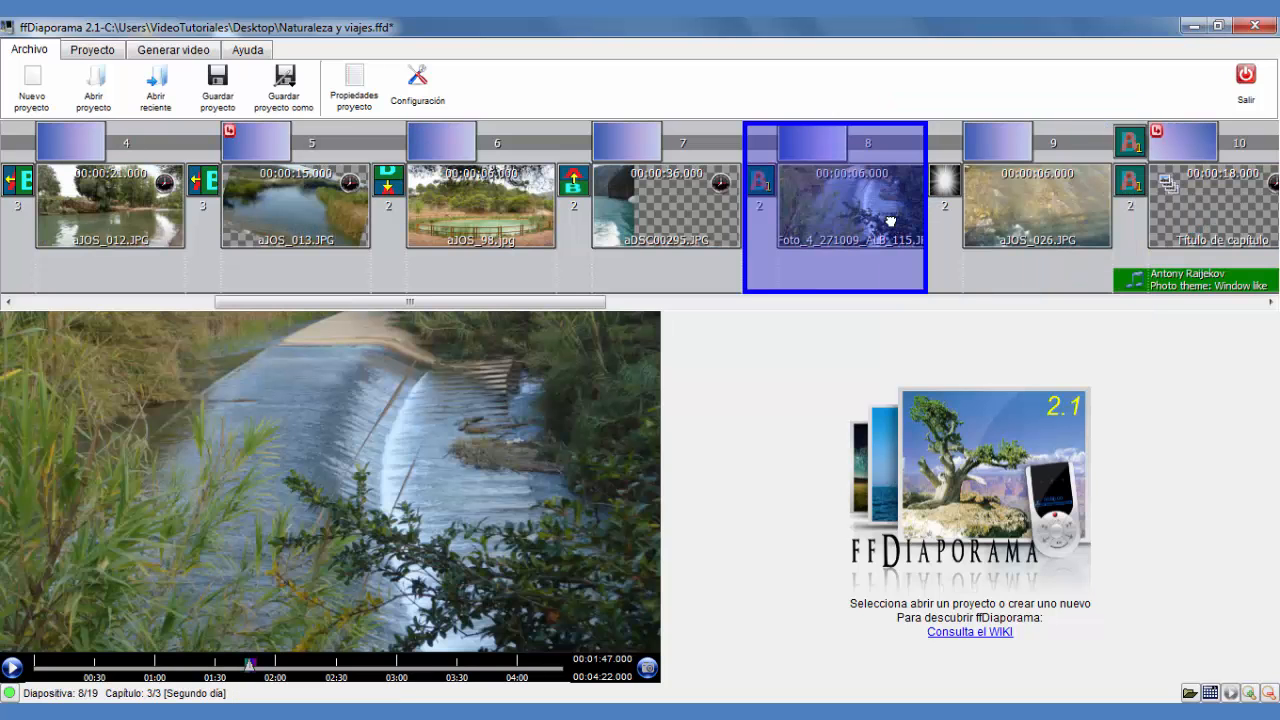
left_click(1040, 225)
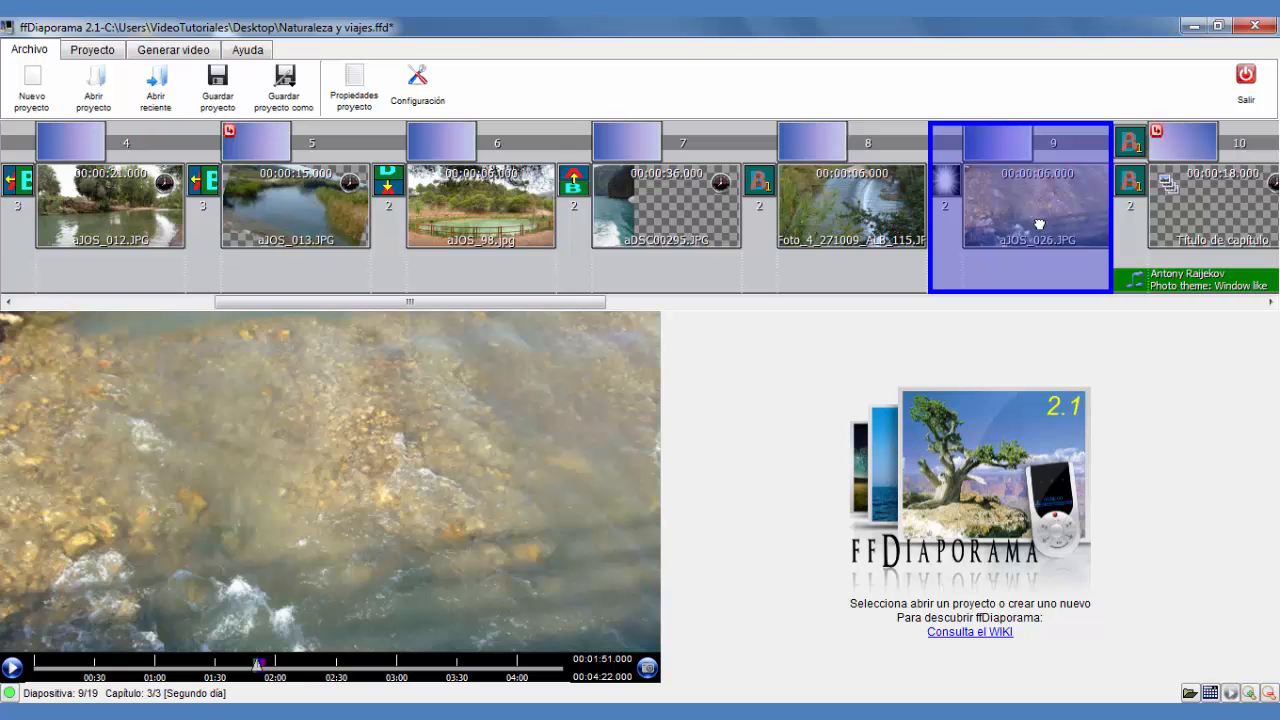
double_click(1040, 225)
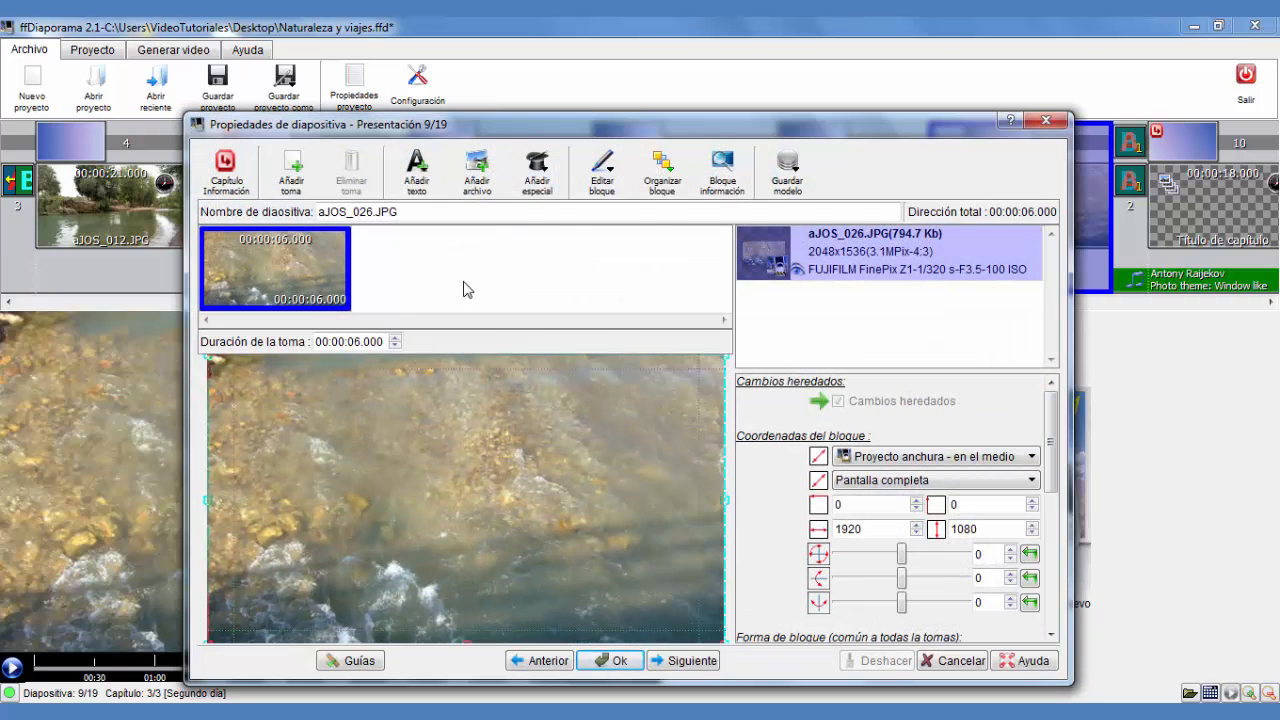
mouse_move(482, 281)
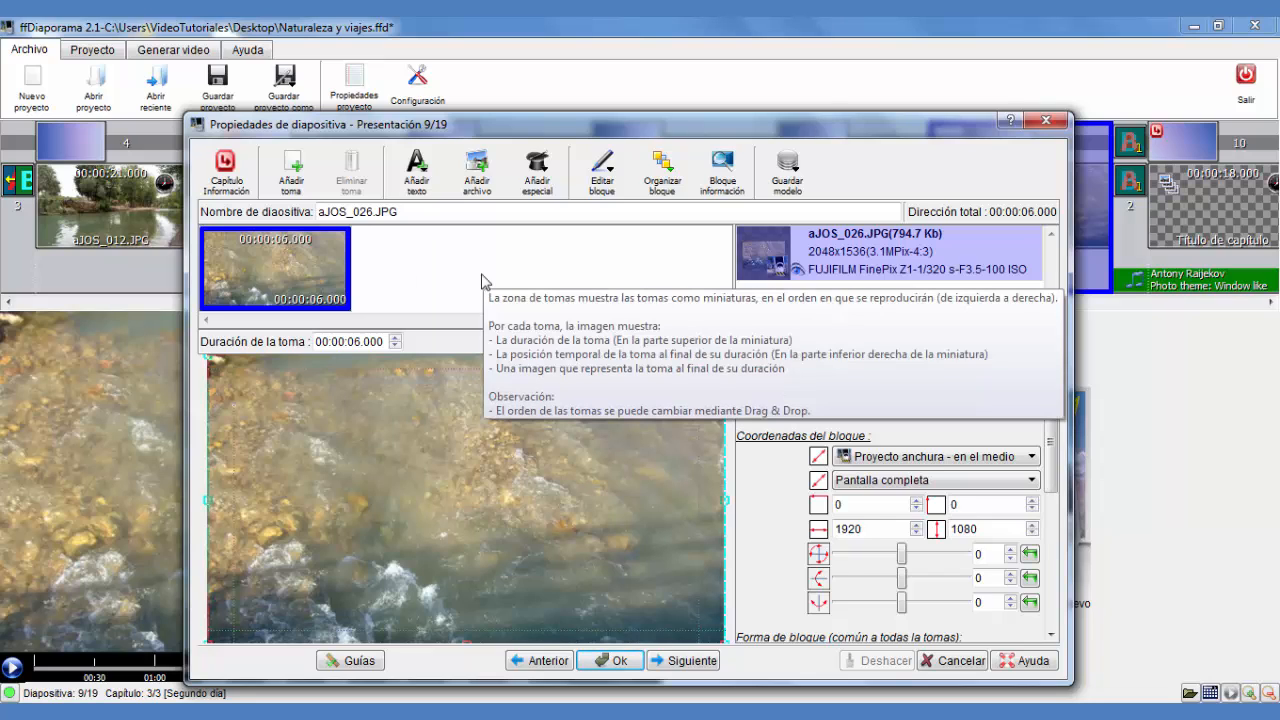
double_click(897, 256)
Try a brightness change, reset it, and enable automatic contrast (normalizar) for the image
left_click_drag(872, 121, 820, 109)
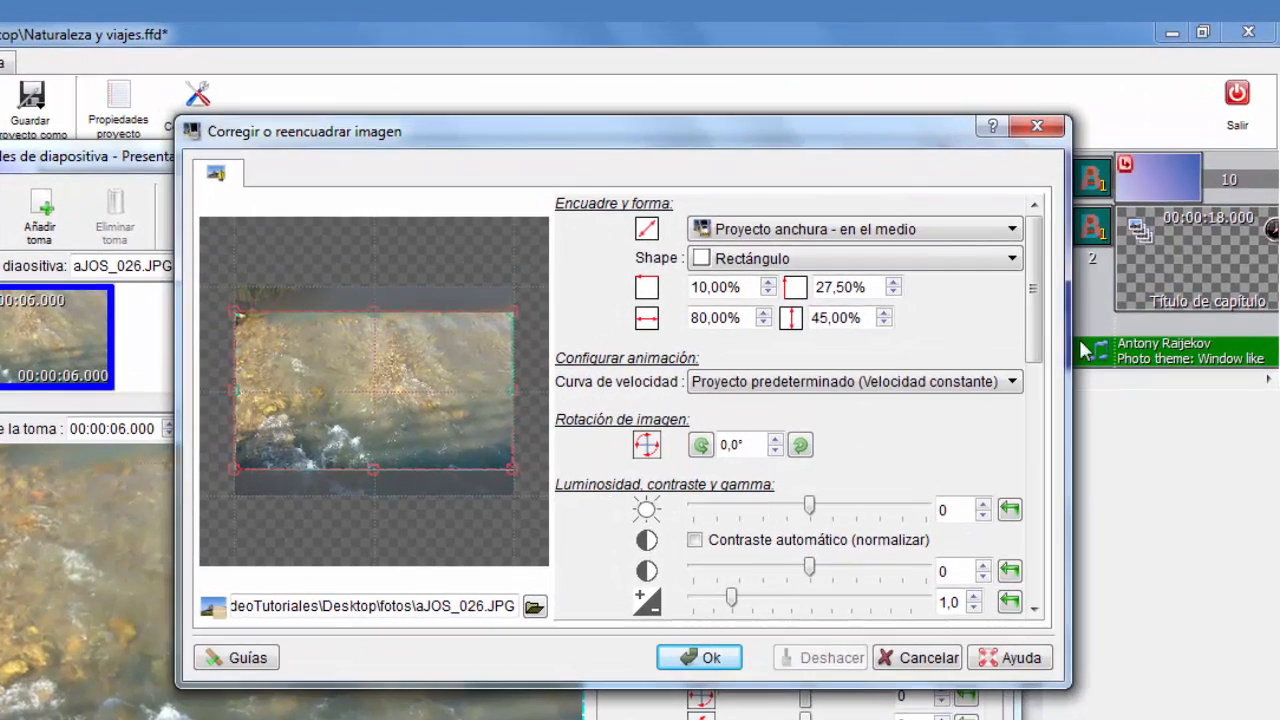
left_click_drag(1037, 277, 1040, 350)
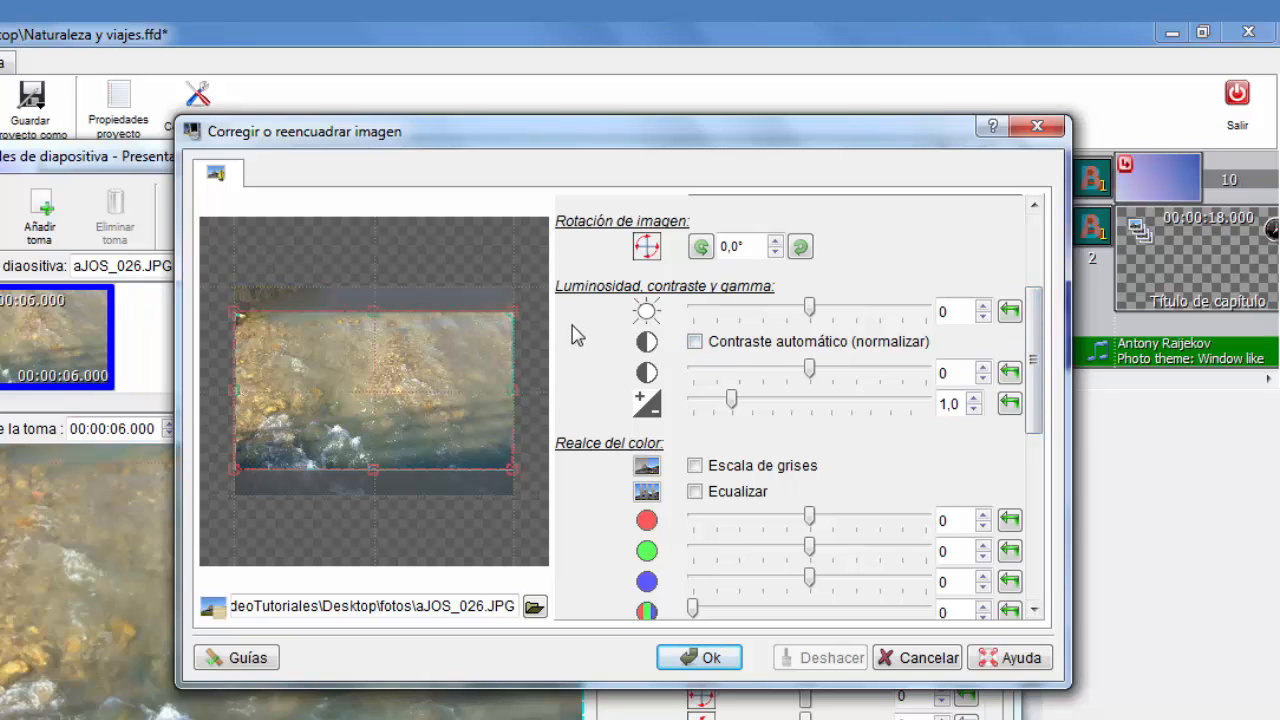
left_click_drag(812, 316, 842, 310)
left_click(1009, 312)
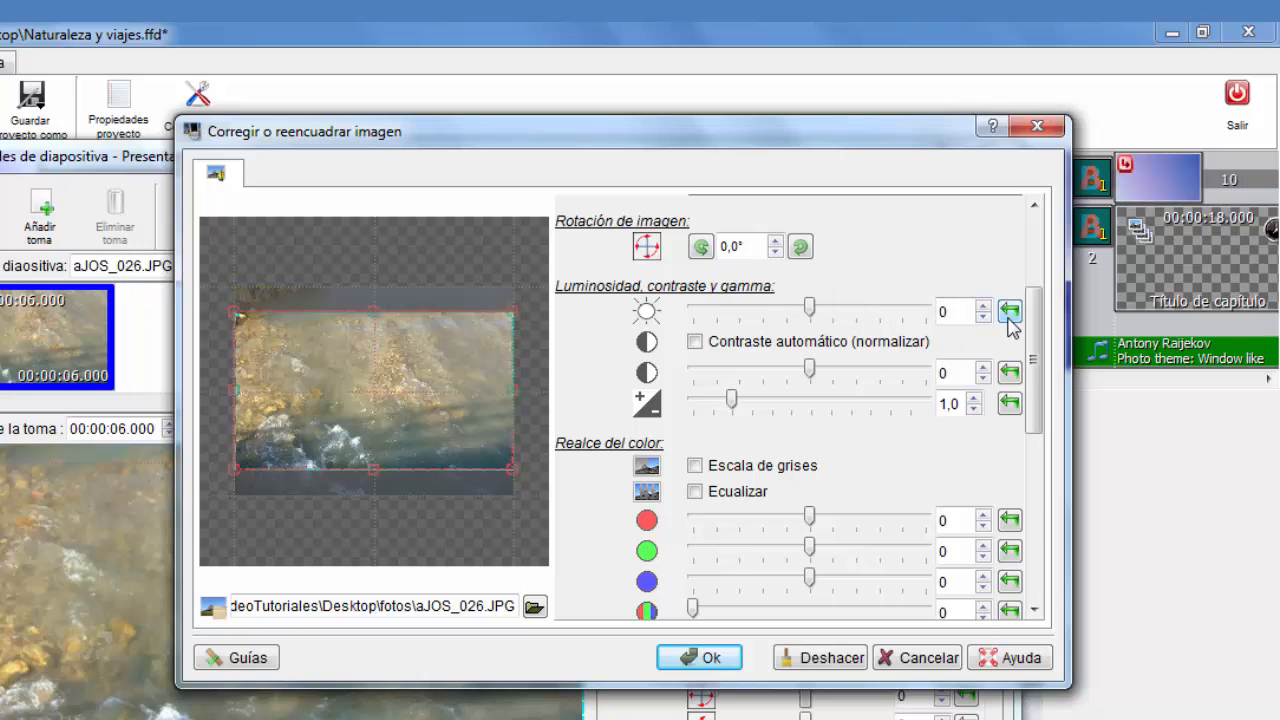
left_click(695, 343)
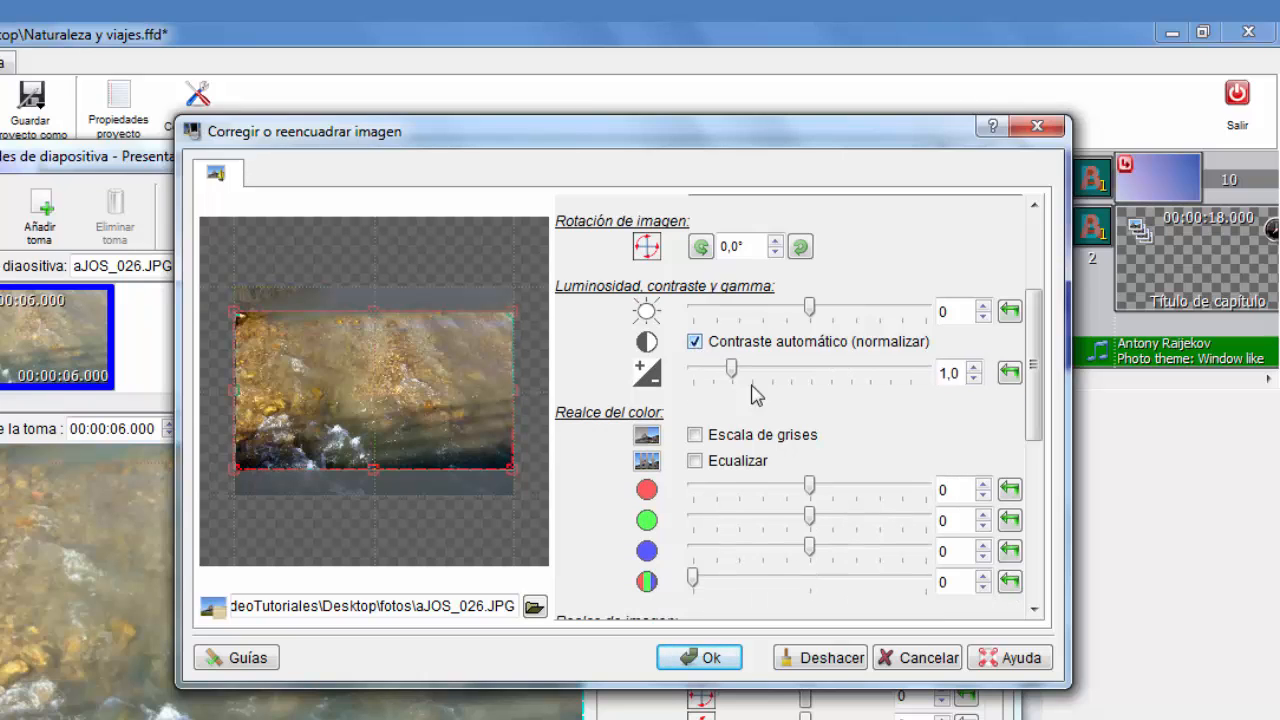
Try a gamma change and the Ecualizar option on the image, then revert both
mouse_move(731, 371)
left_mouse_down()
mouse_move(878, 372)
mouse_move(727, 385)
mouse_move(731, 372)
left_mouse_up()
left_click(1009, 373)
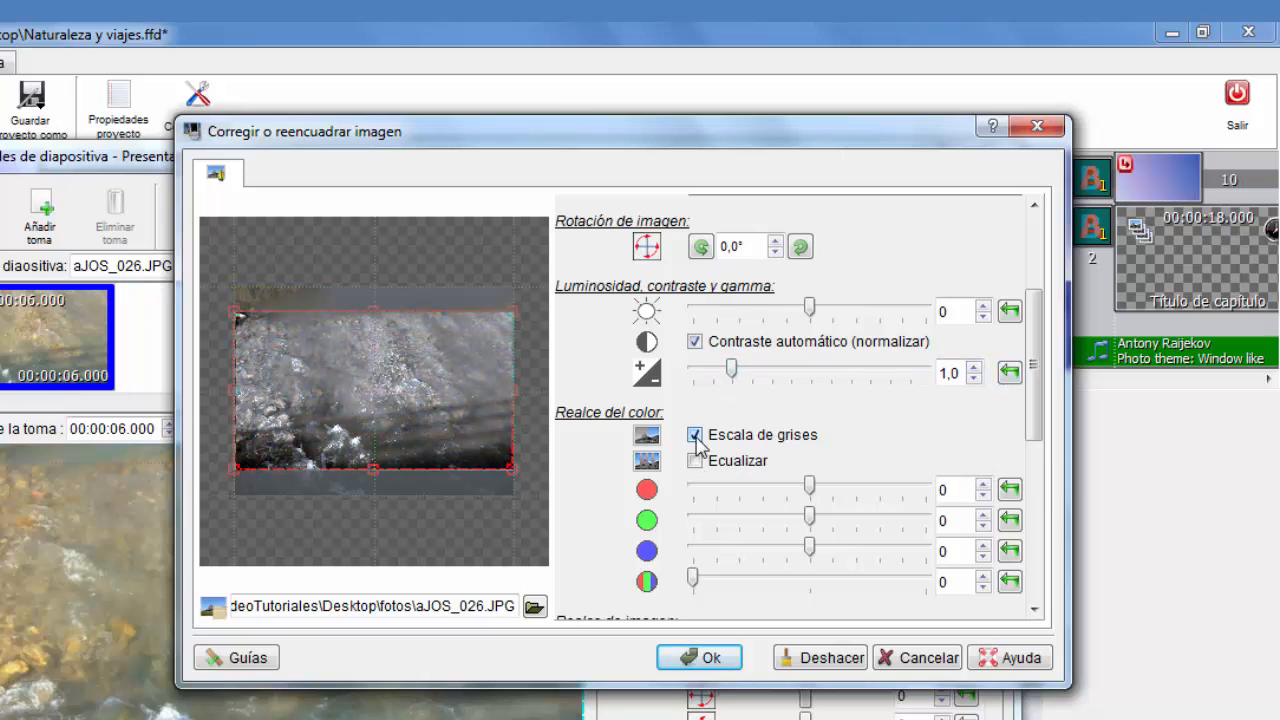
left_click(695, 462)
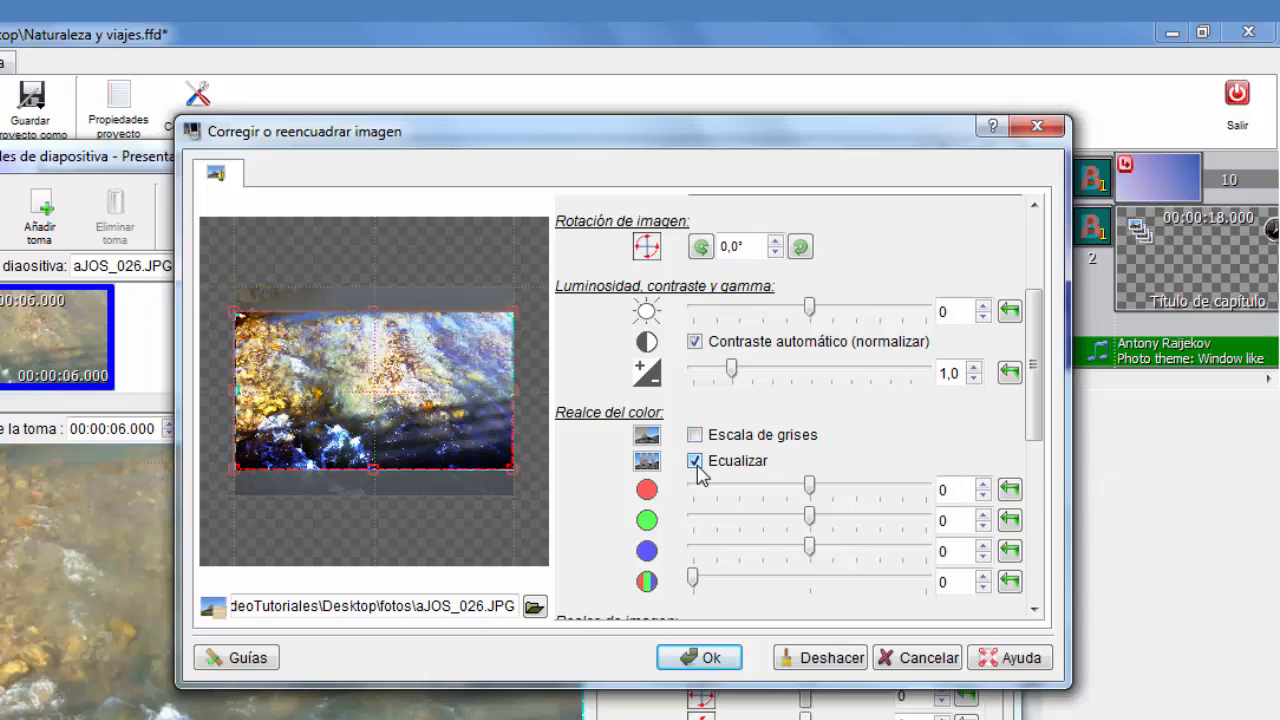
left_click(695, 461)
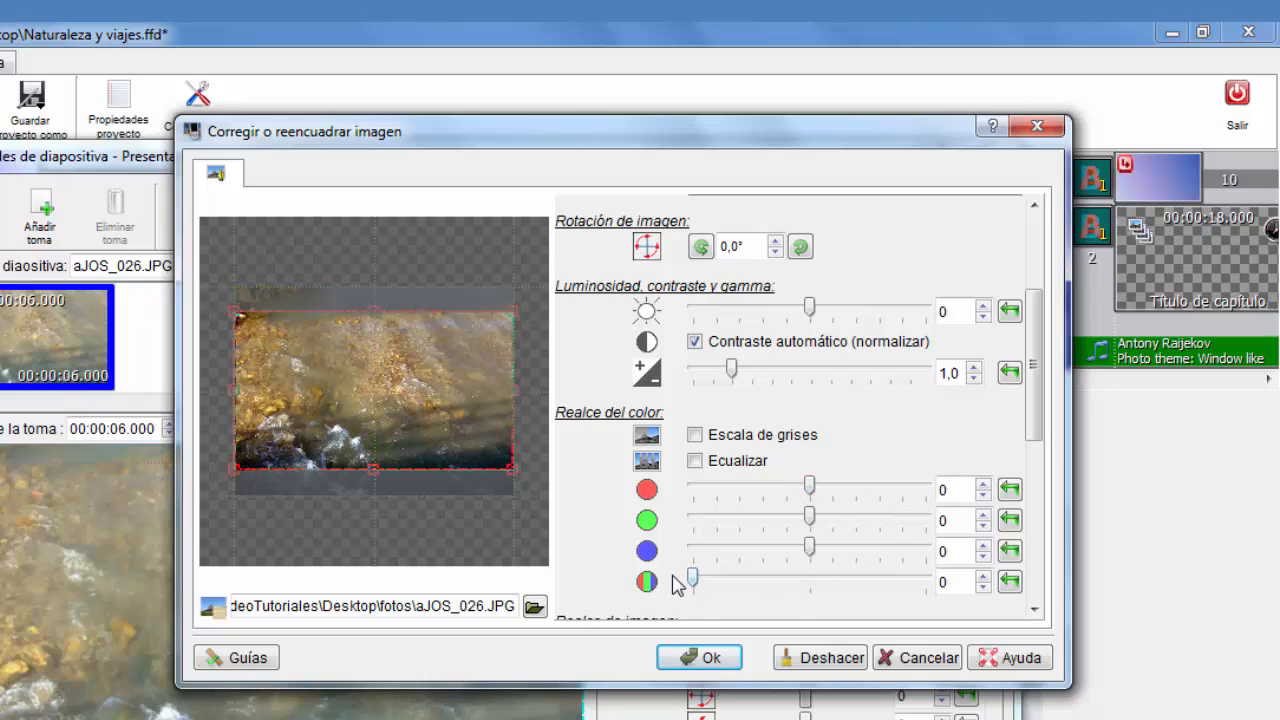
Try adjusting the colour enhancement sliders and reset them to 0
mouse_move(691, 582)
left_mouse_down()
mouse_move(940, 590)
mouse_move(680, 592)
mouse_move(713, 592)
left_mouse_up()
mouse_move(810, 552)
left_mouse_down()
mouse_move(869, 554)
mouse_move(813, 555)
left_mouse_up()
left_click(1018, 557)
mouse_move(810, 490)
left_mouse_down()
mouse_move(862, 488)
mouse_move(706, 488)
mouse_move(810, 488)
left_mouse_up()
left_click(1009, 489)
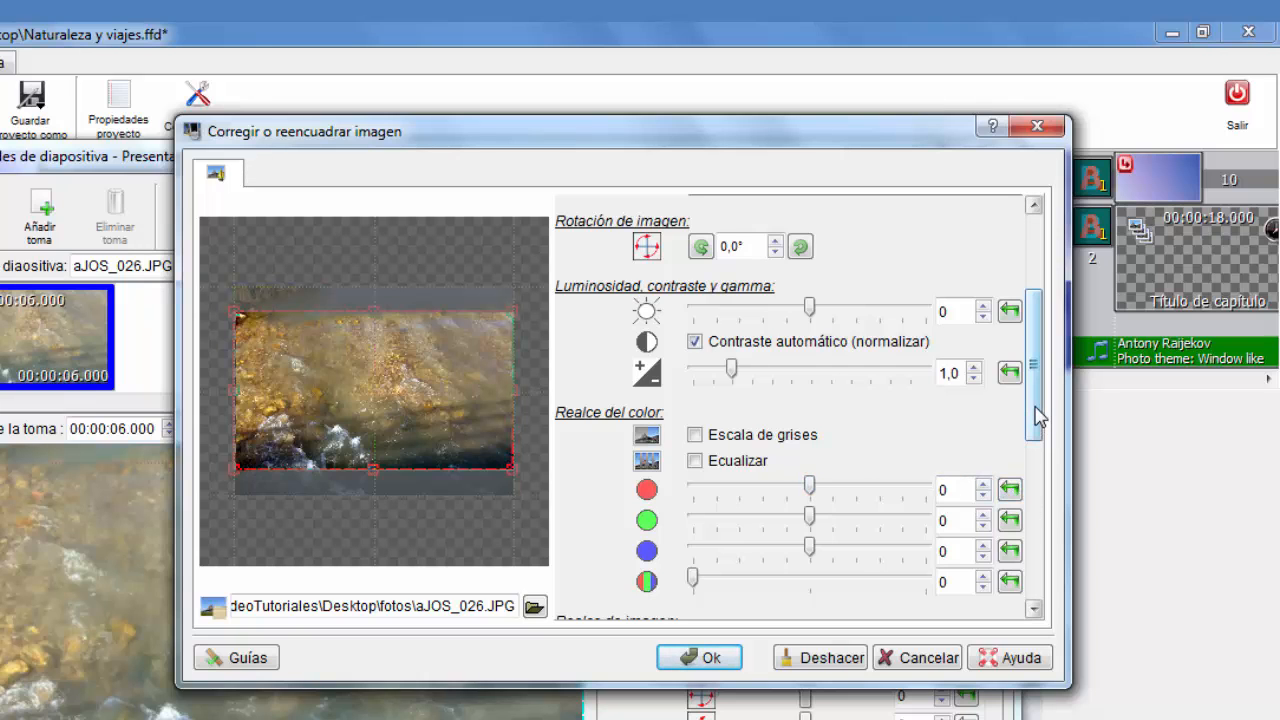
Try the image enhancement options: Rápido type, sharpening slider, Eliminar ruido and Antialiasing, then switch them off
left_click_drag(1037, 418, 1040, 545)
left_click(845, 328)
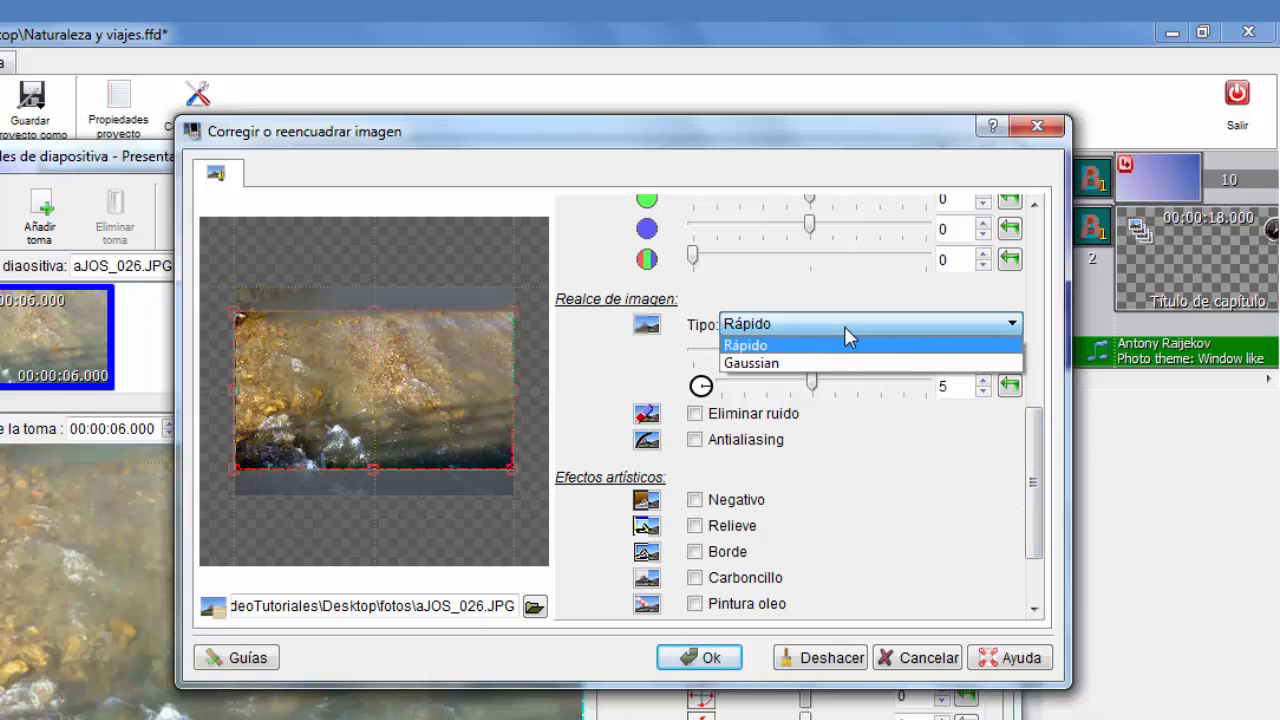
left_click(862, 346)
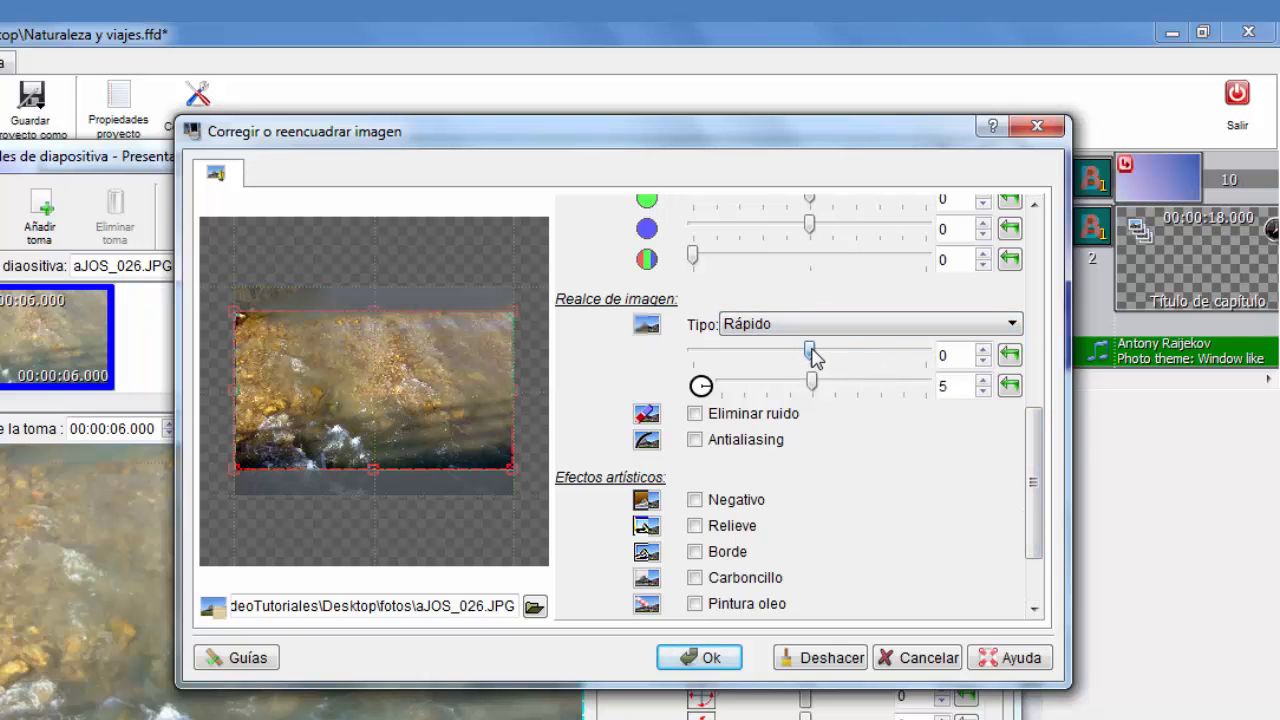
mouse_move(812, 352)
left_mouse_down()
mouse_move(860, 352)
mouse_move(731, 378)
mouse_move(809, 374)
left_mouse_up()
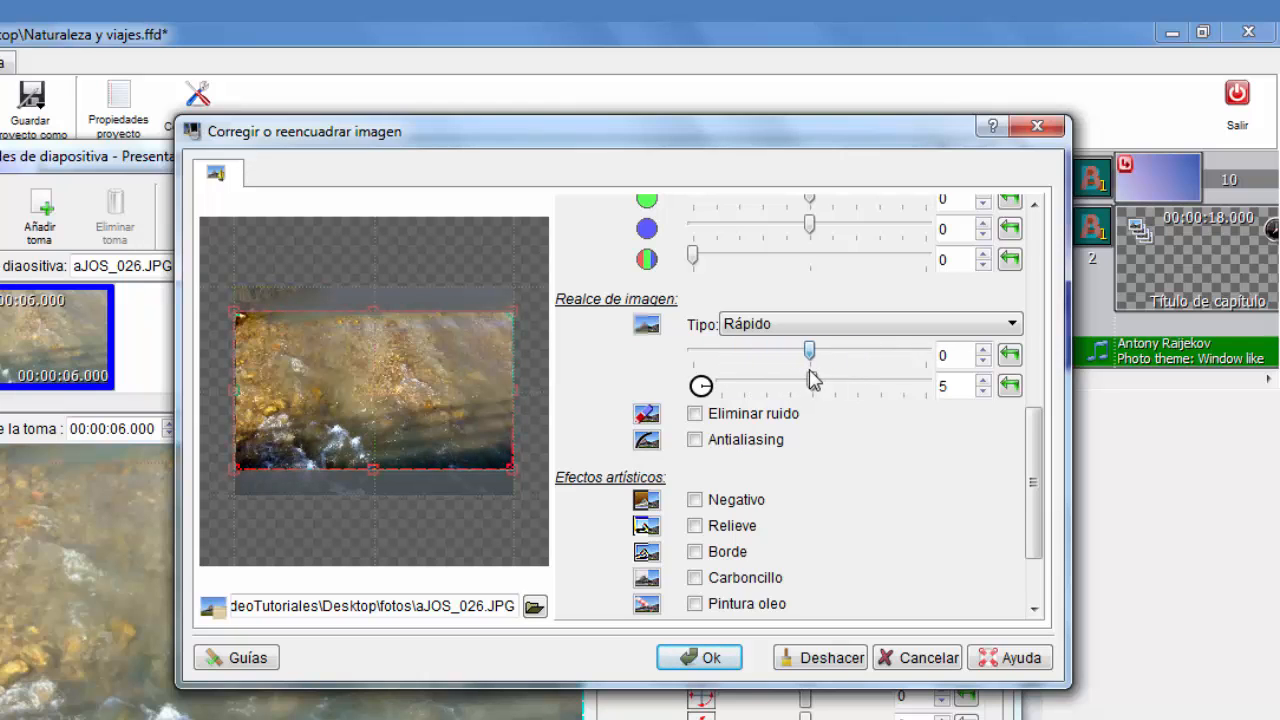
left_click(697, 419)
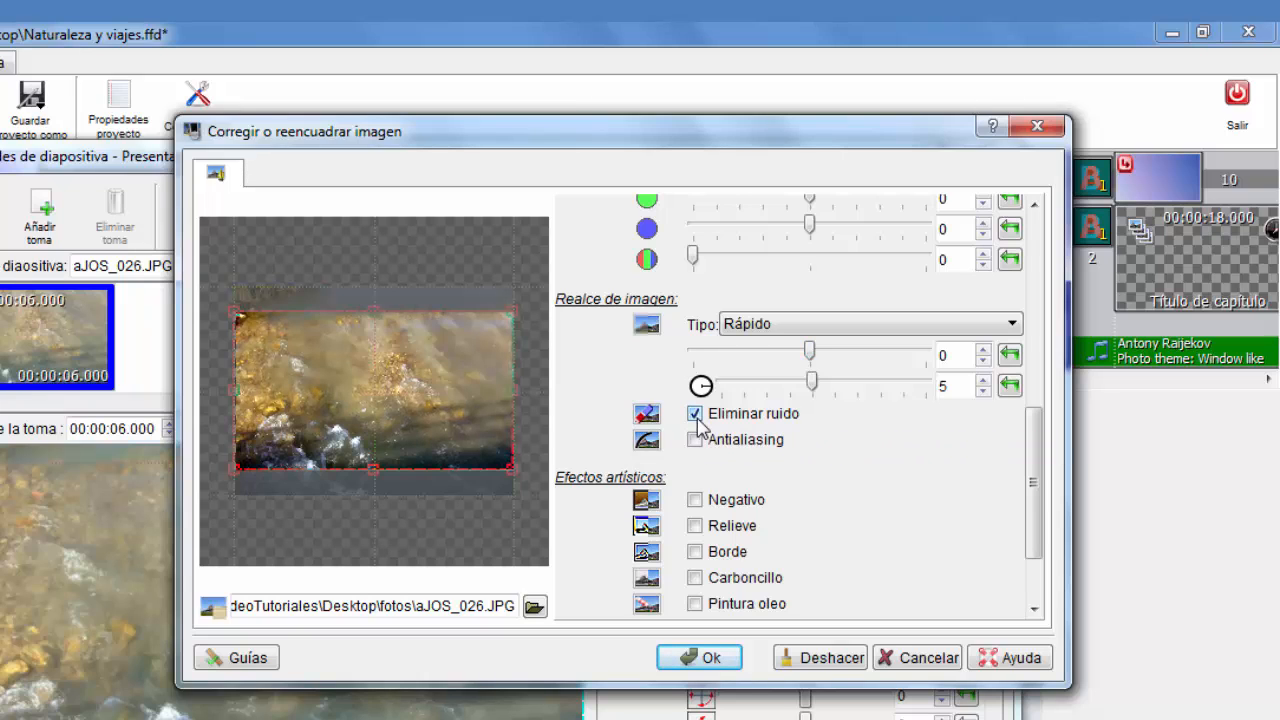
left_click(696, 415)
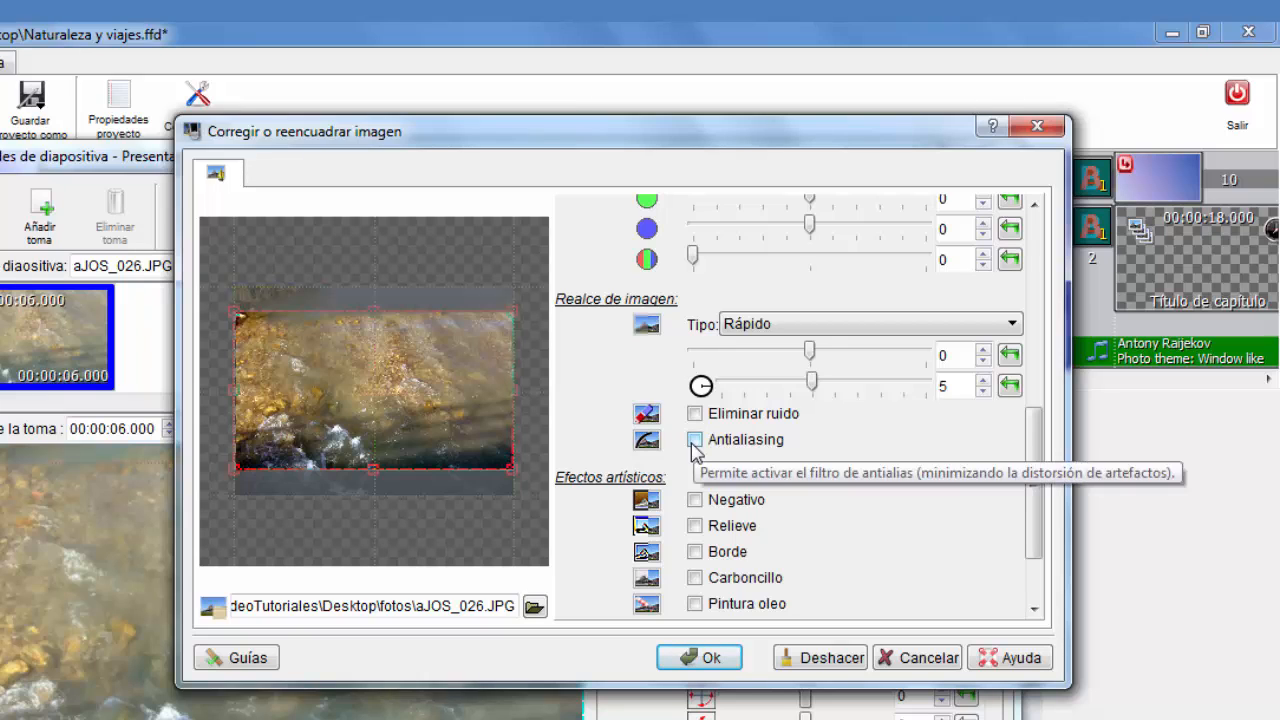
left_click(695, 445)
left_click(693, 443)
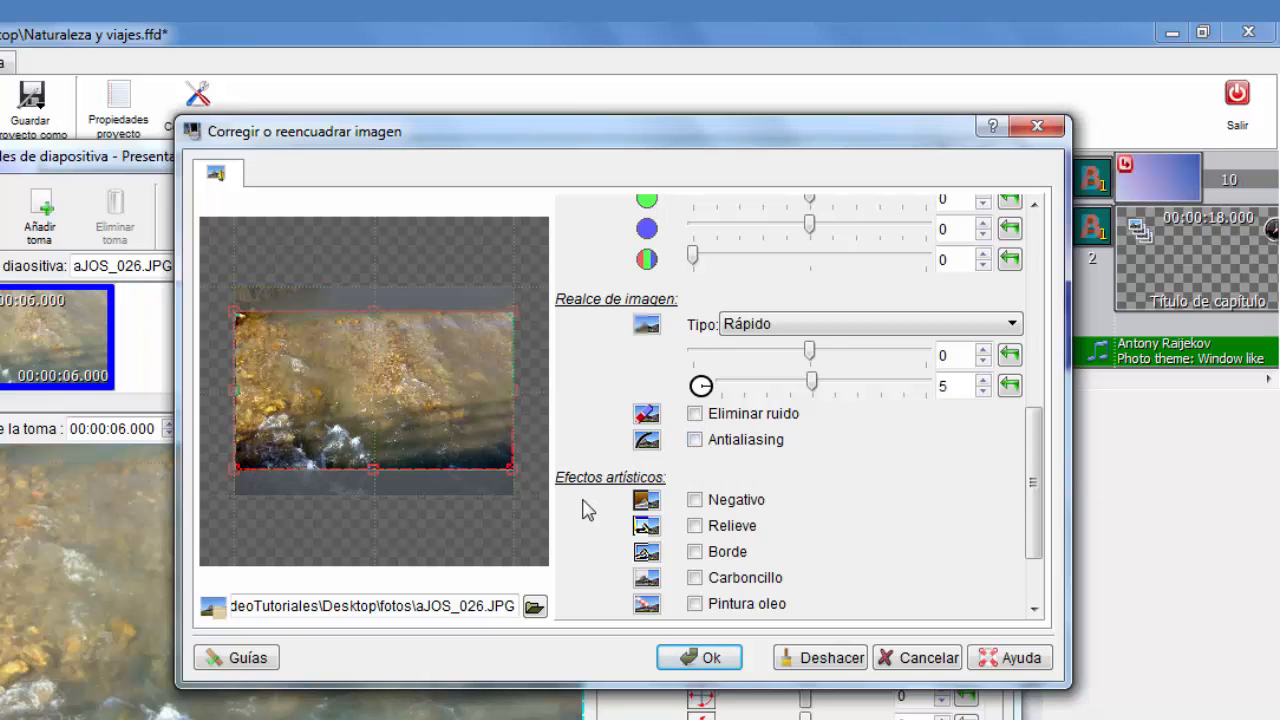
Preview each artistic effect in turn (Negativo, Relieve, Borde, Carbonchillo, Pintura oleo), unchecking each afterwards
left_click(696, 502)
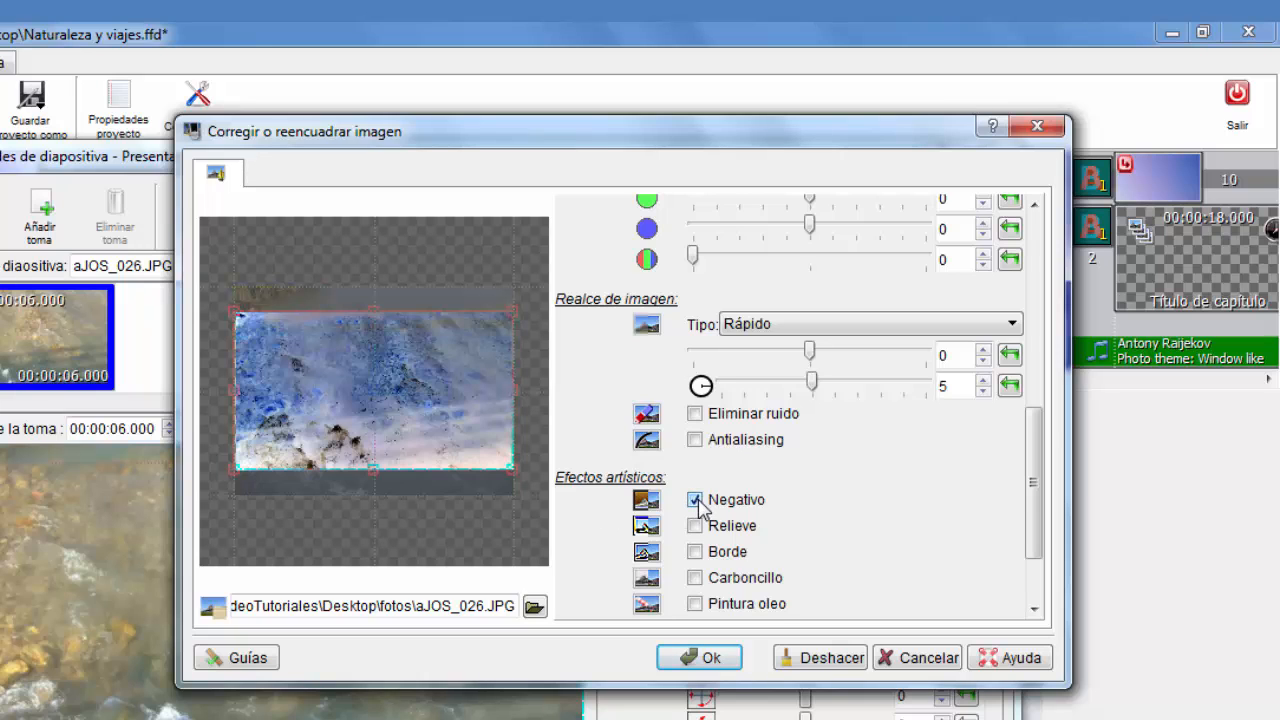
left_click(695, 500)
left_click(695, 526)
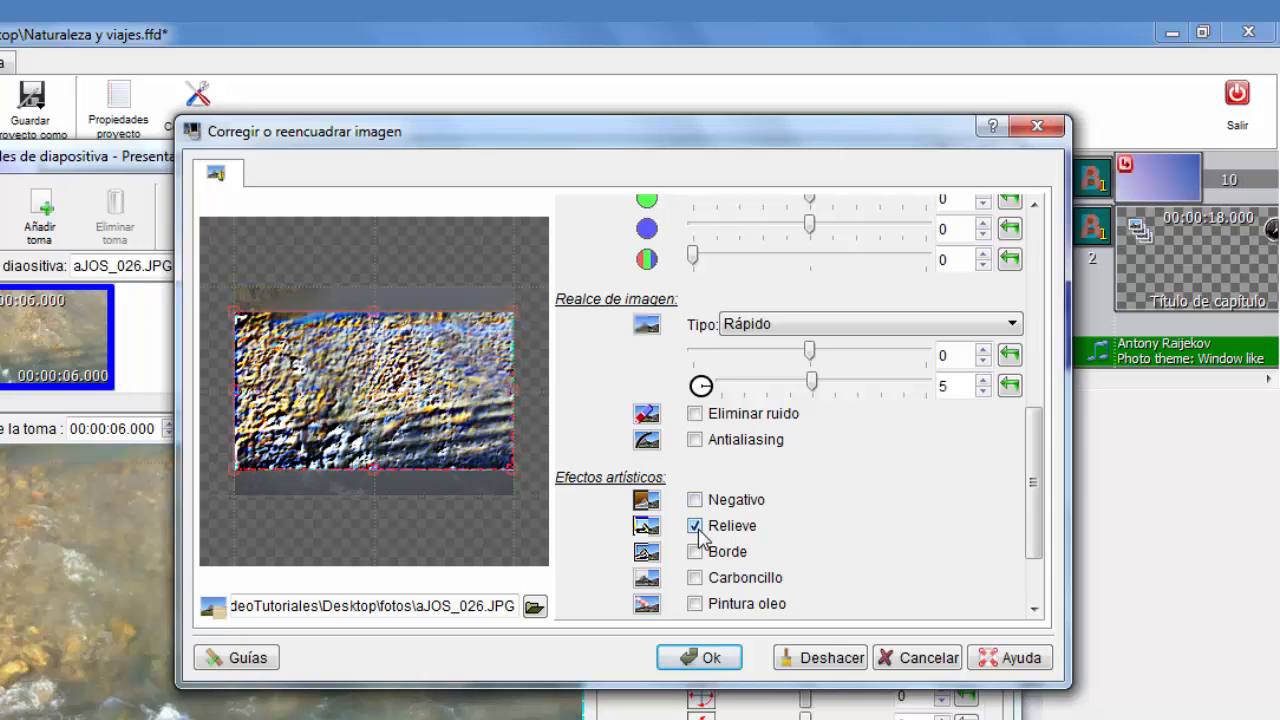
left_click(695, 526)
left_click(695, 552)
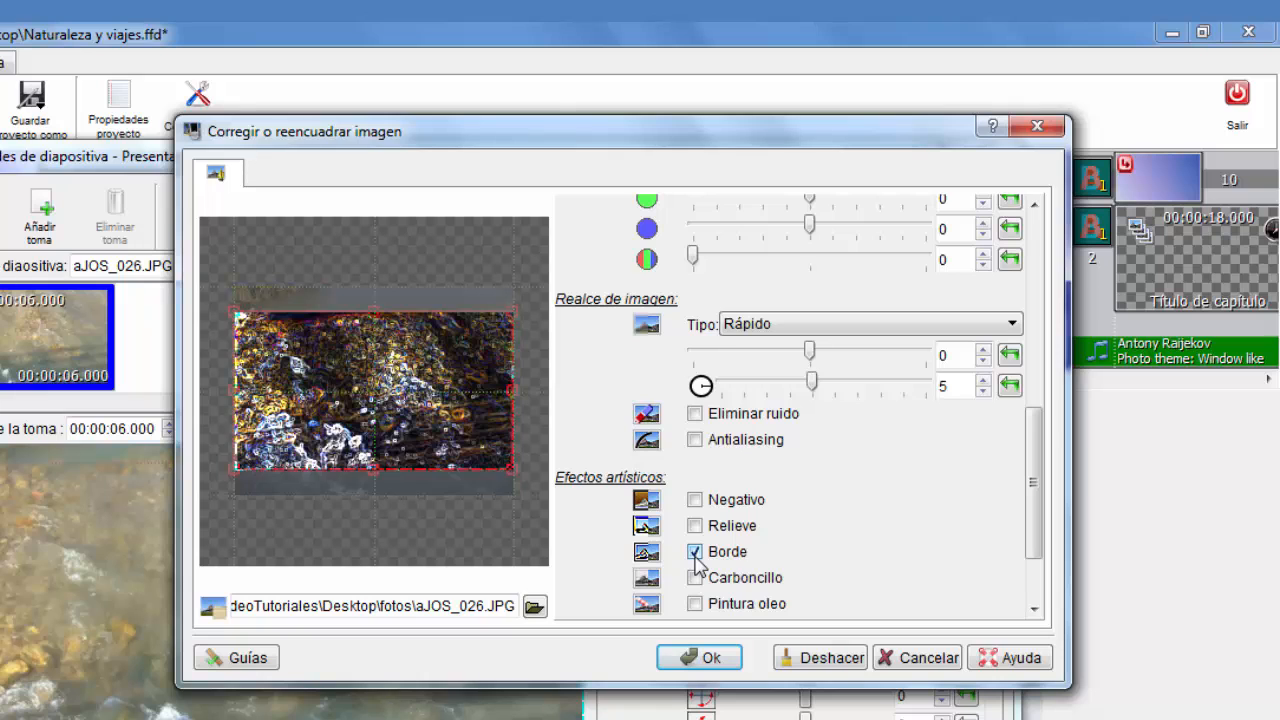
left_click(695, 552)
left_click(695, 578)
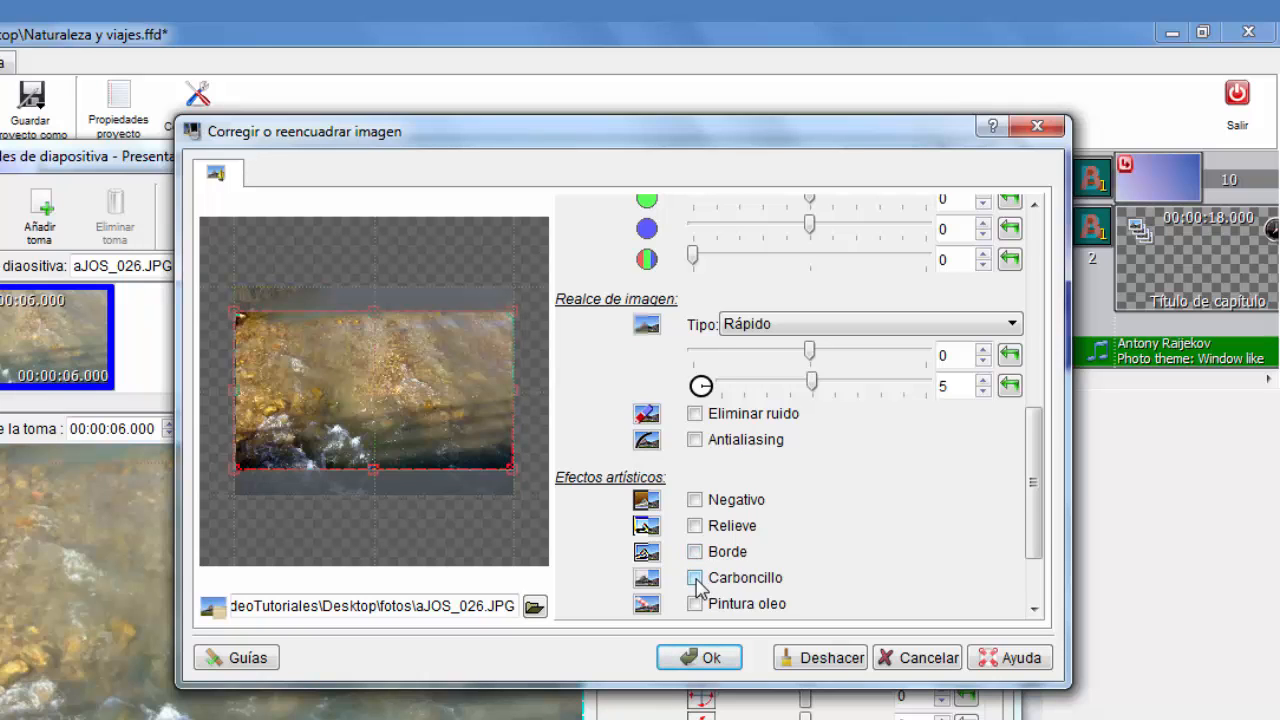
left_click(695, 578)
left_click(695, 604)
left_click_drag(1030, 510, 1034, 549)
left_click(695, 497)
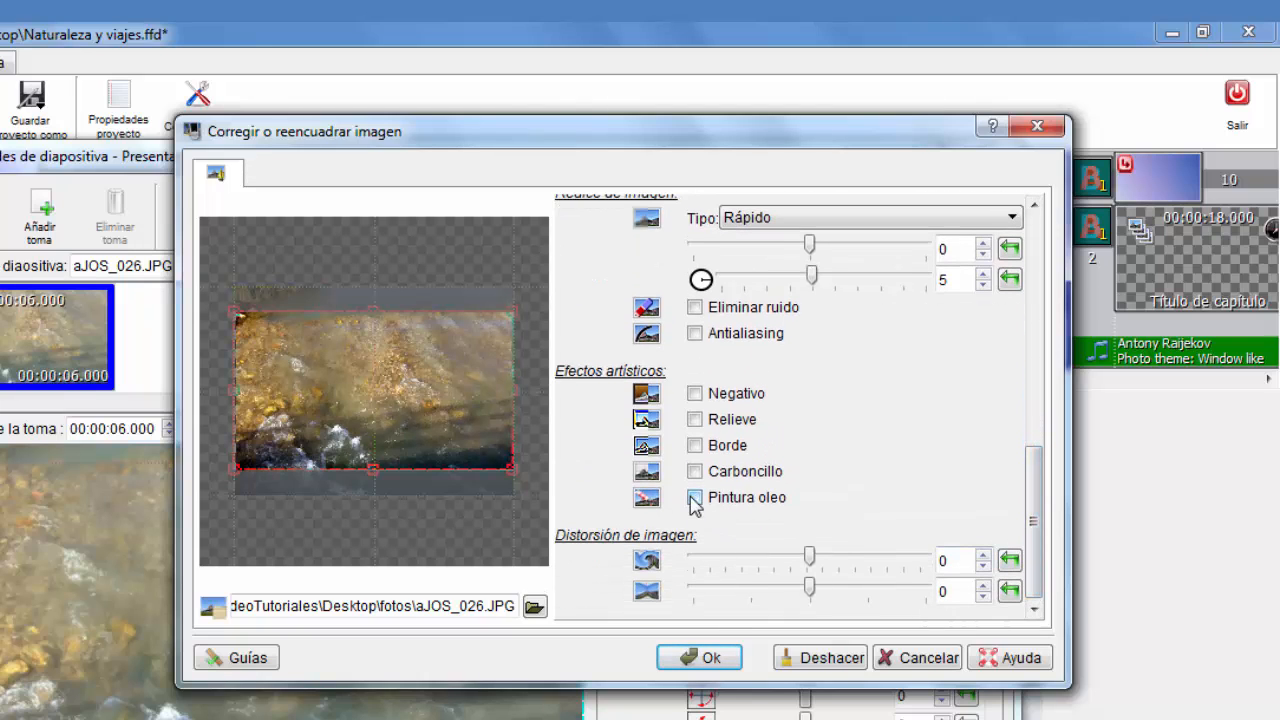
Try the image distortion sliders, apply the Pintura oleo effect and confirm, then undo that last action
left_click_drag(812, 560, 812, 592)
left_click(1009, 560)
left_click(1009, 590)
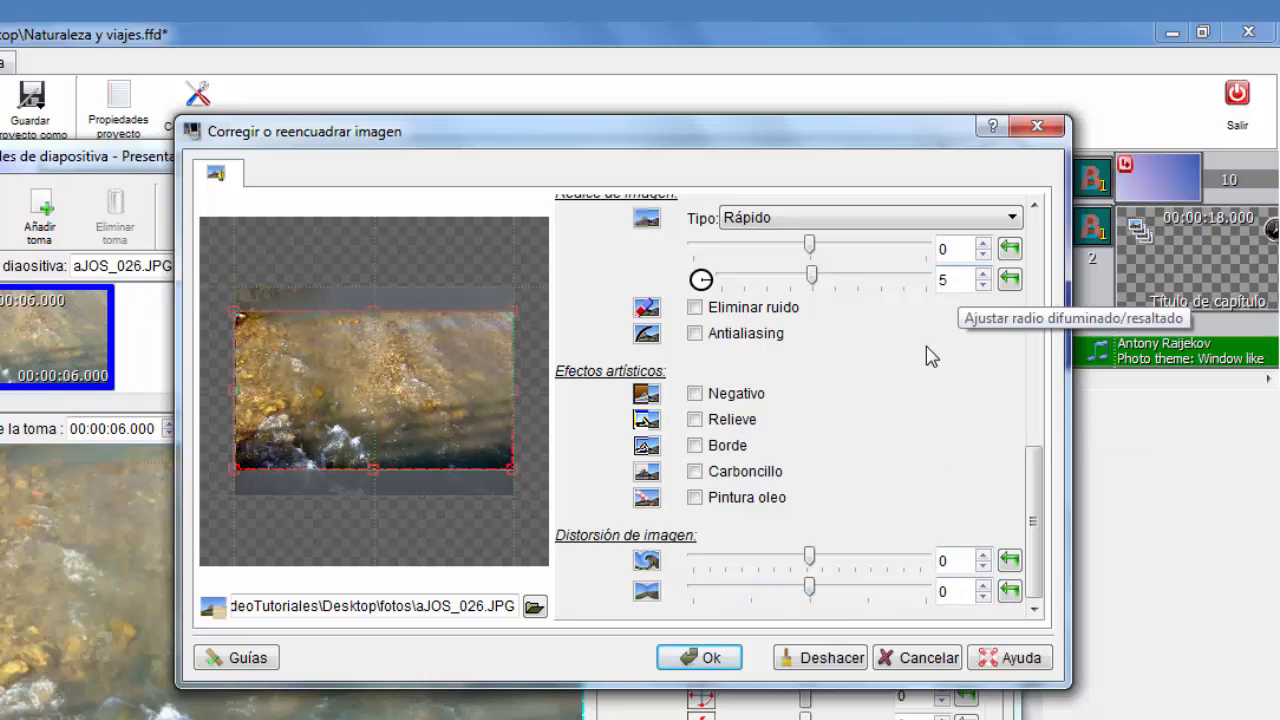
left_click(697, 504)
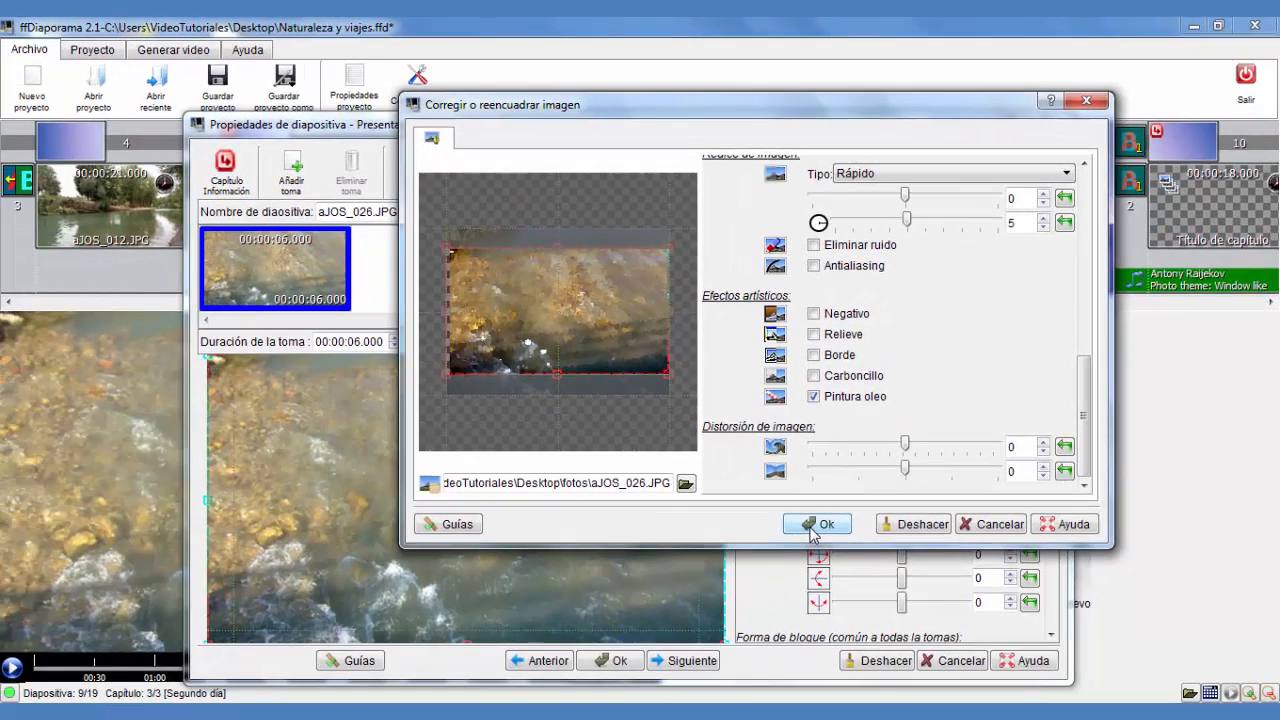
left_click(694, 657)
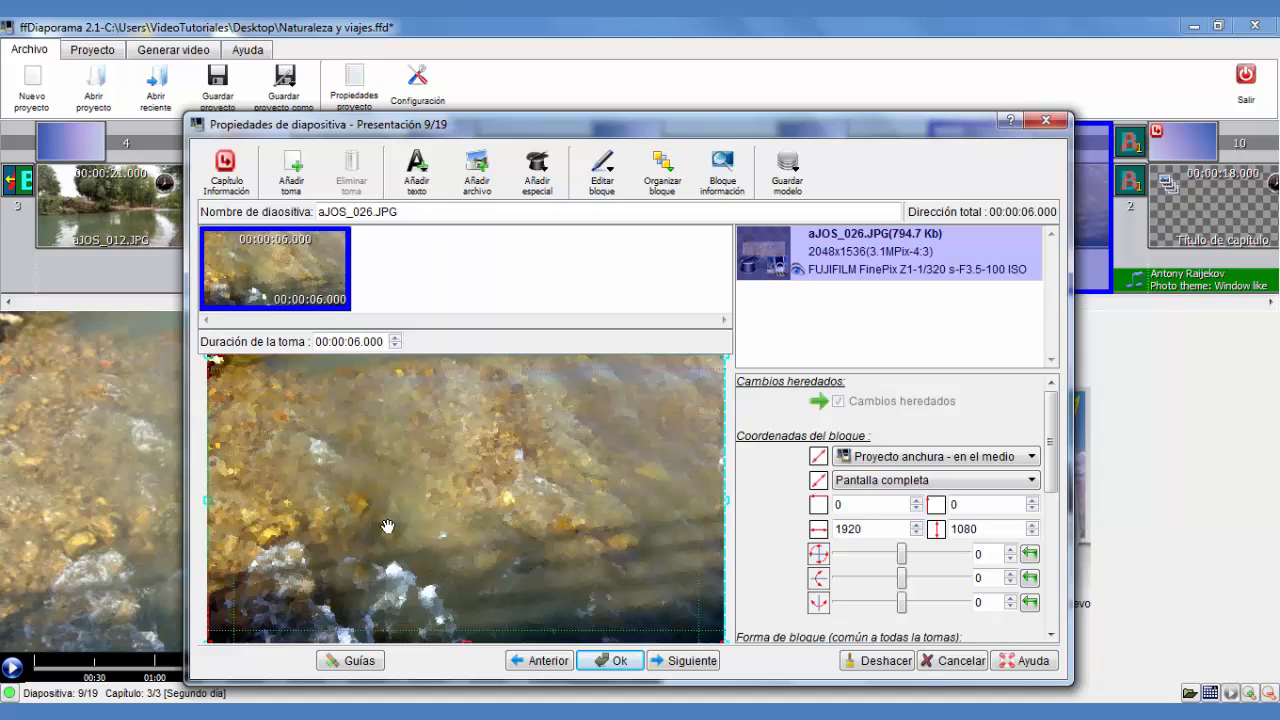
left_click(883, 663)
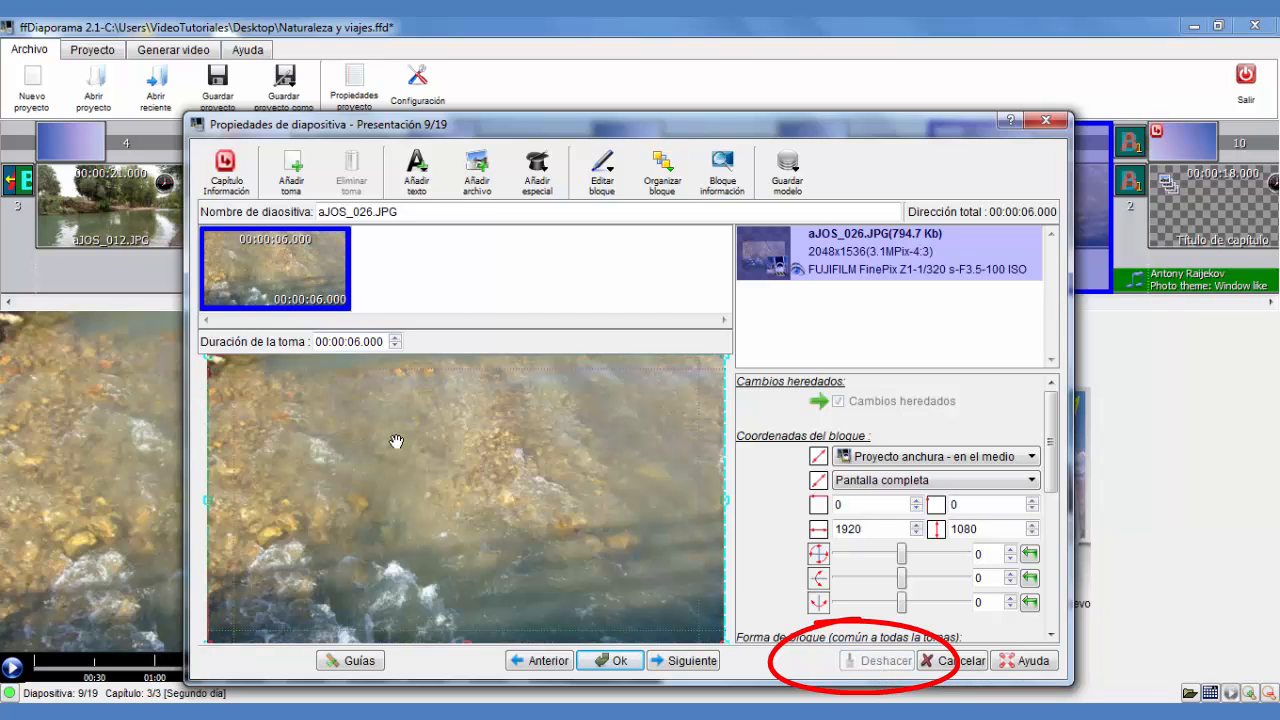
Add a second 3-second shot to the slide and apply the Pintura oleo artistic effect to its image
right_click(304, 257)
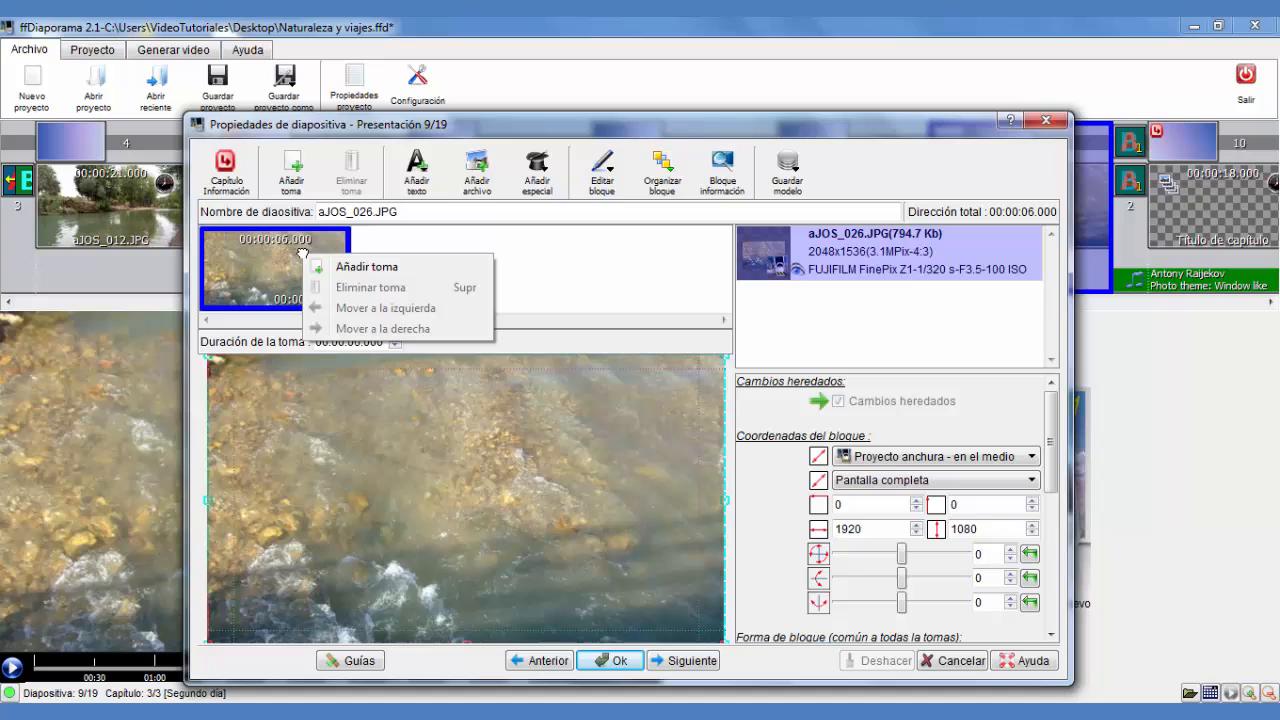
left_click(291, 178)
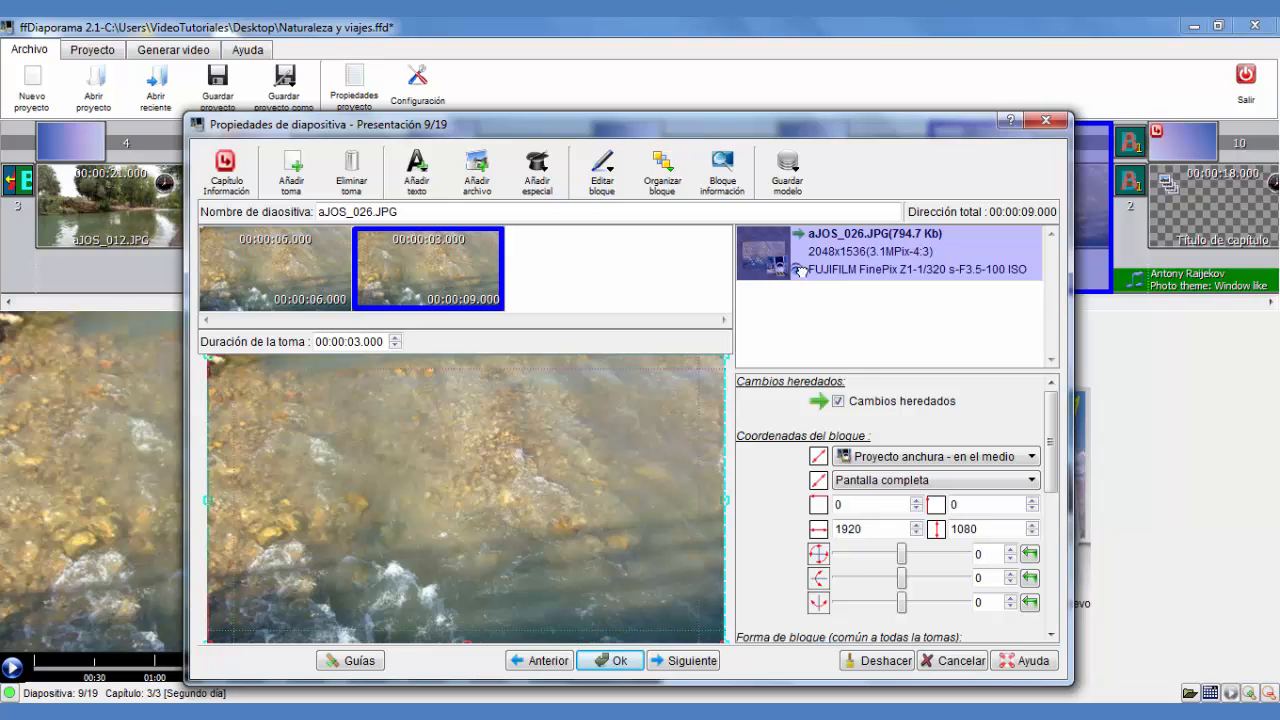
double_click(857, 260)
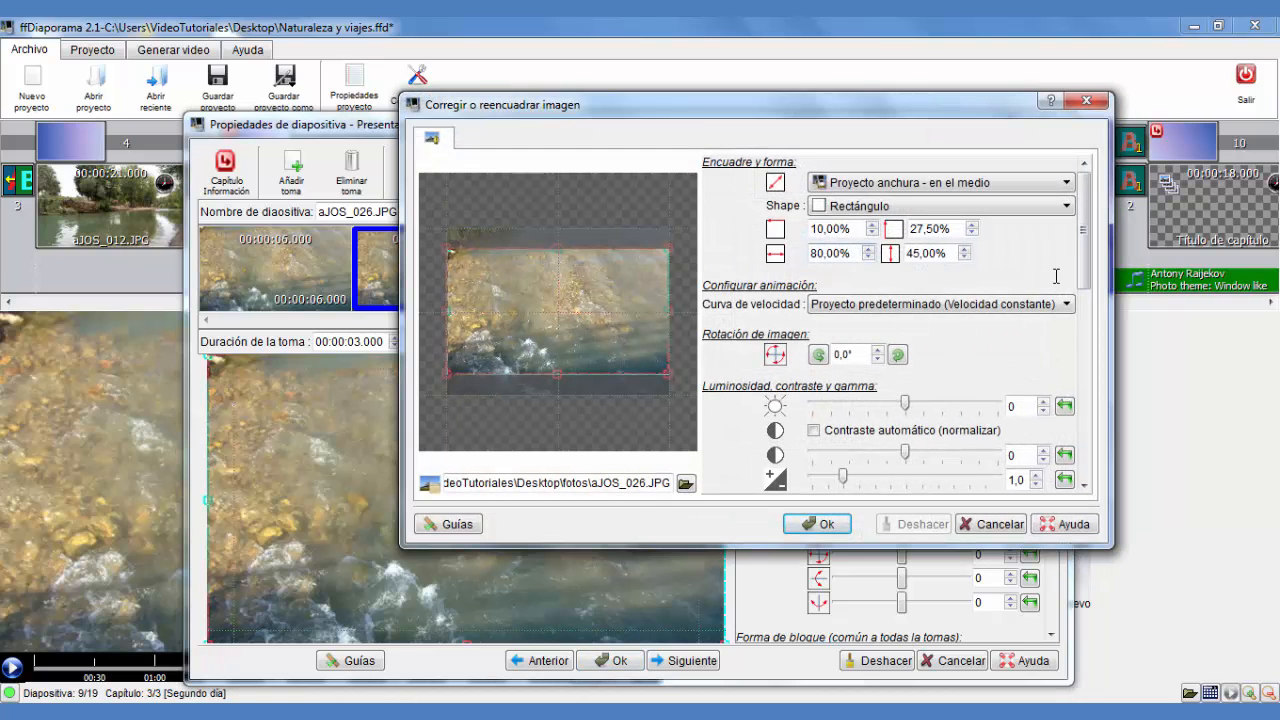
left_click_drag(1083, 232, 1086, 377)
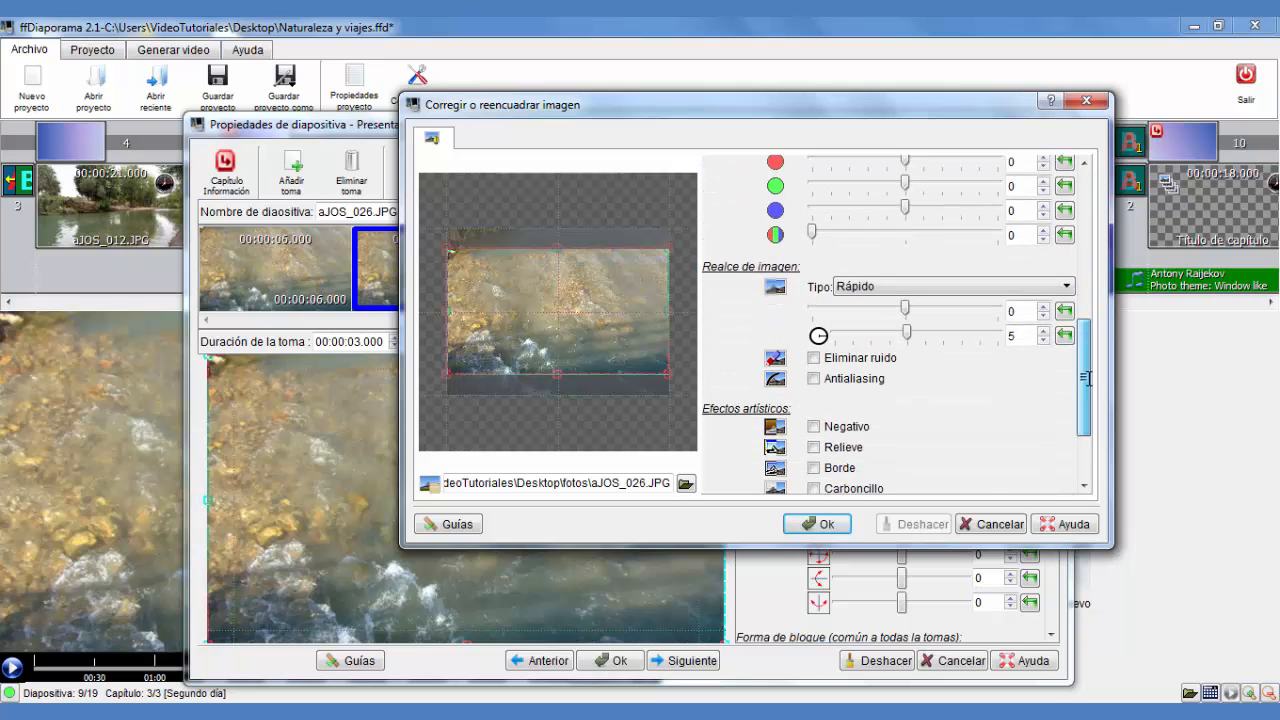
scroll(870, 428, "down", 3)
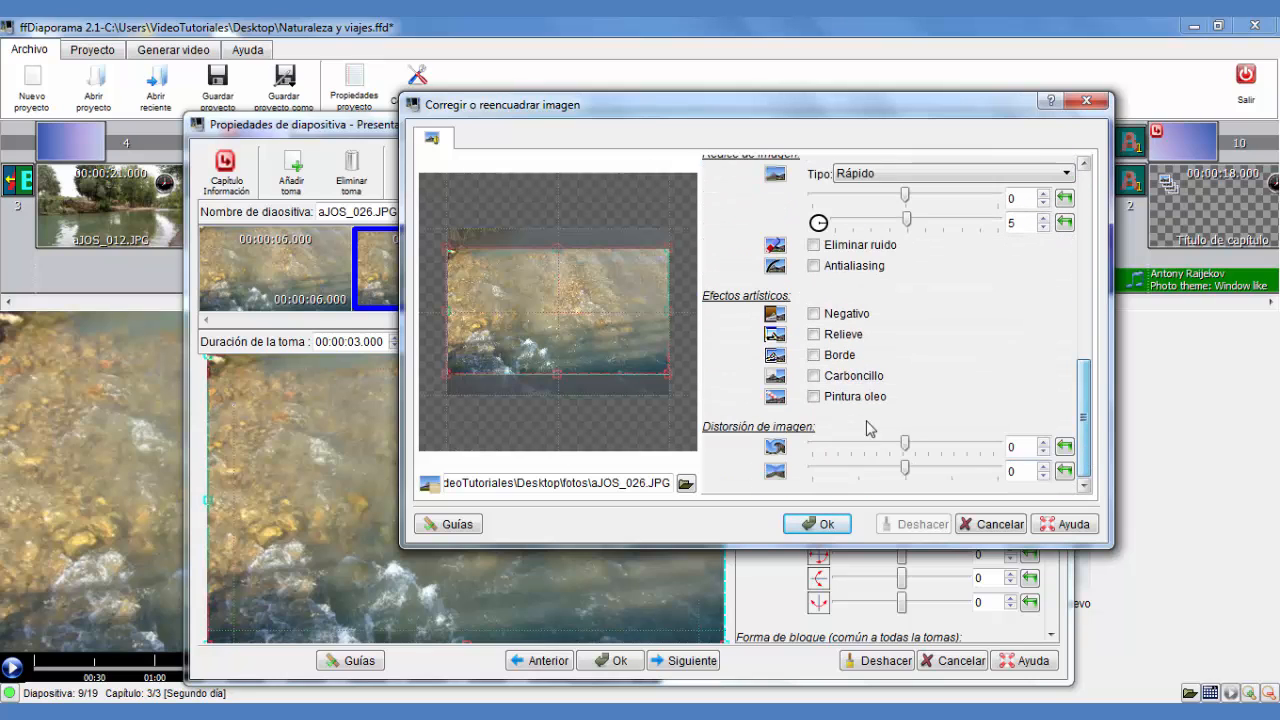
left_click(814, 398)
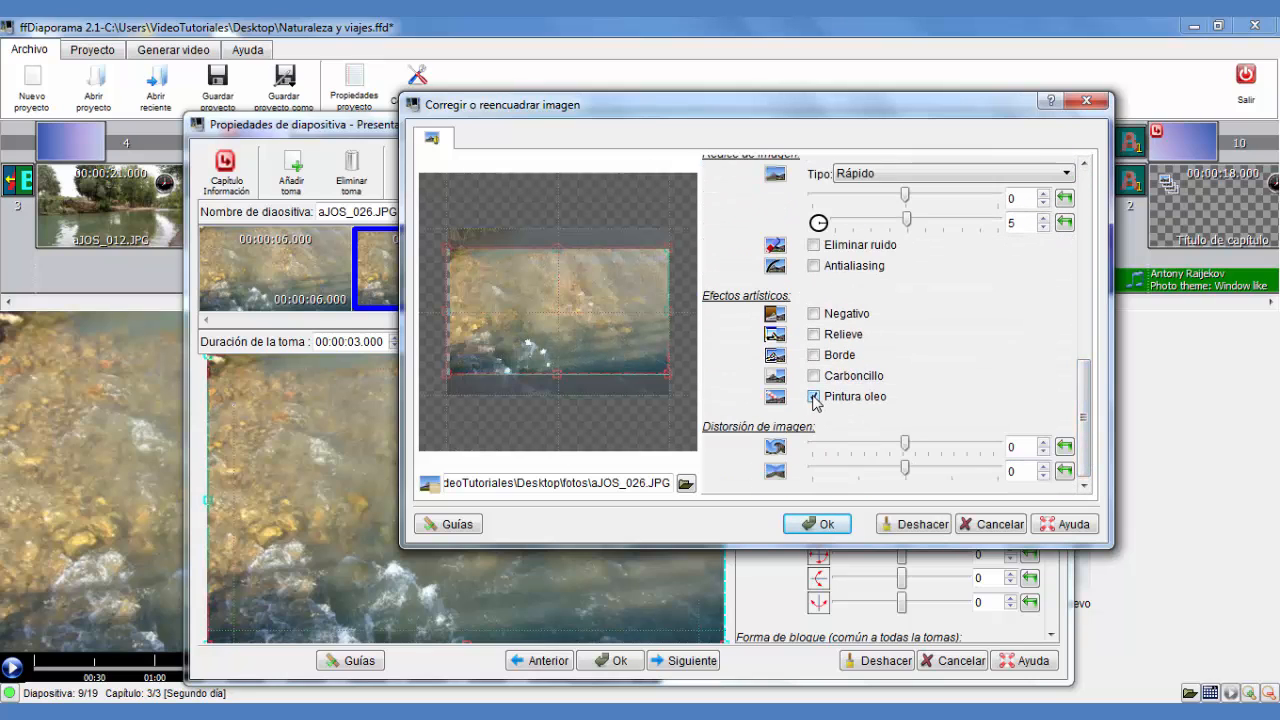
left_click(822, 525)
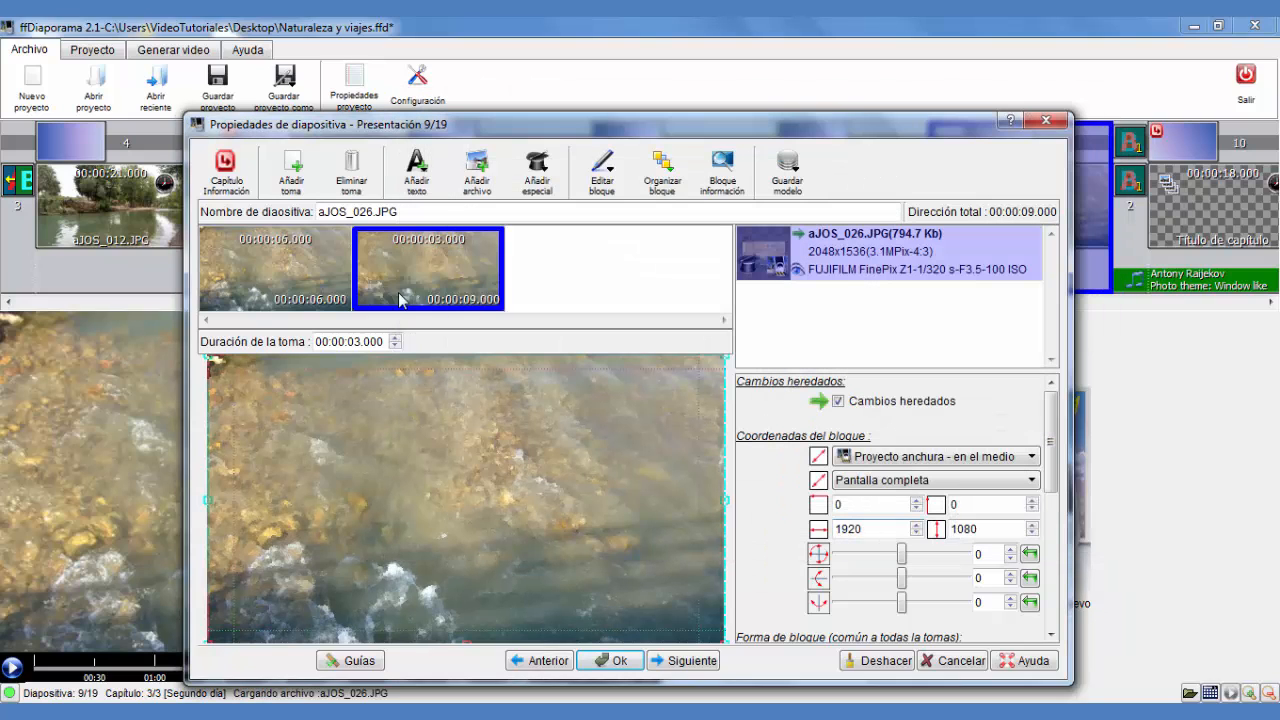
Add a third shot after the second one
left_click(260, 272)
left_click(472, 274)
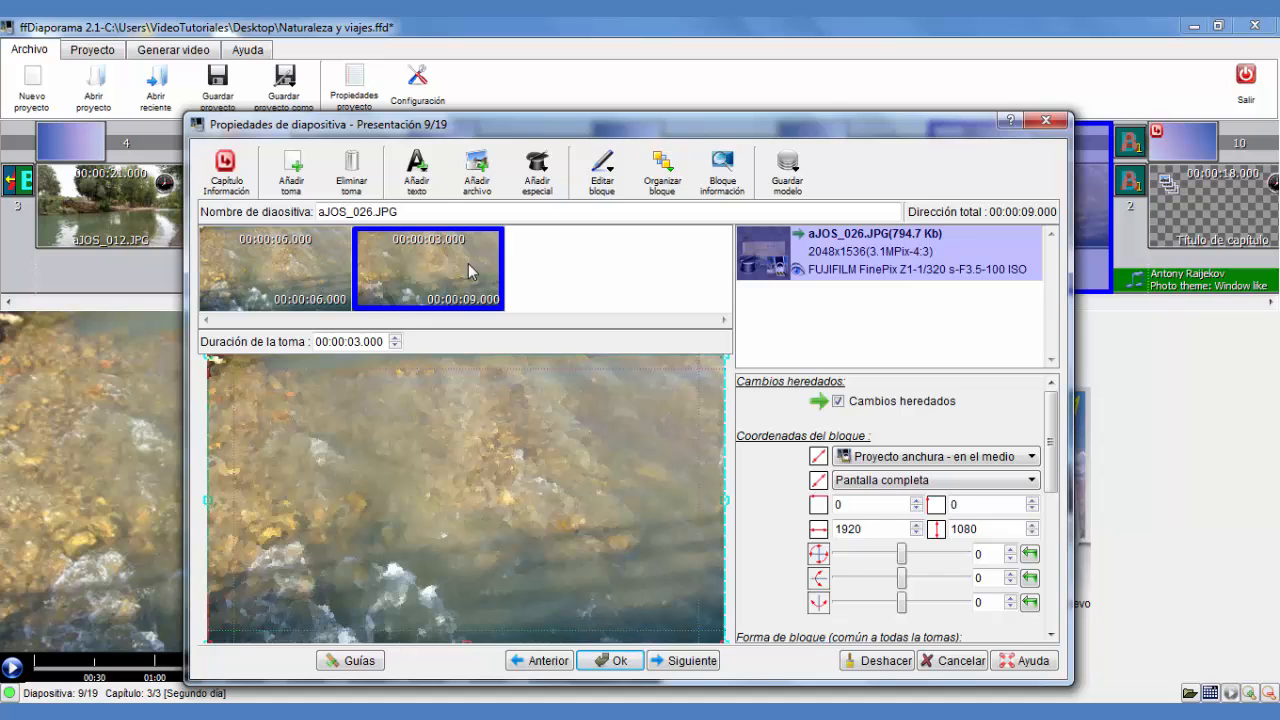
mouse_move(455, 283)
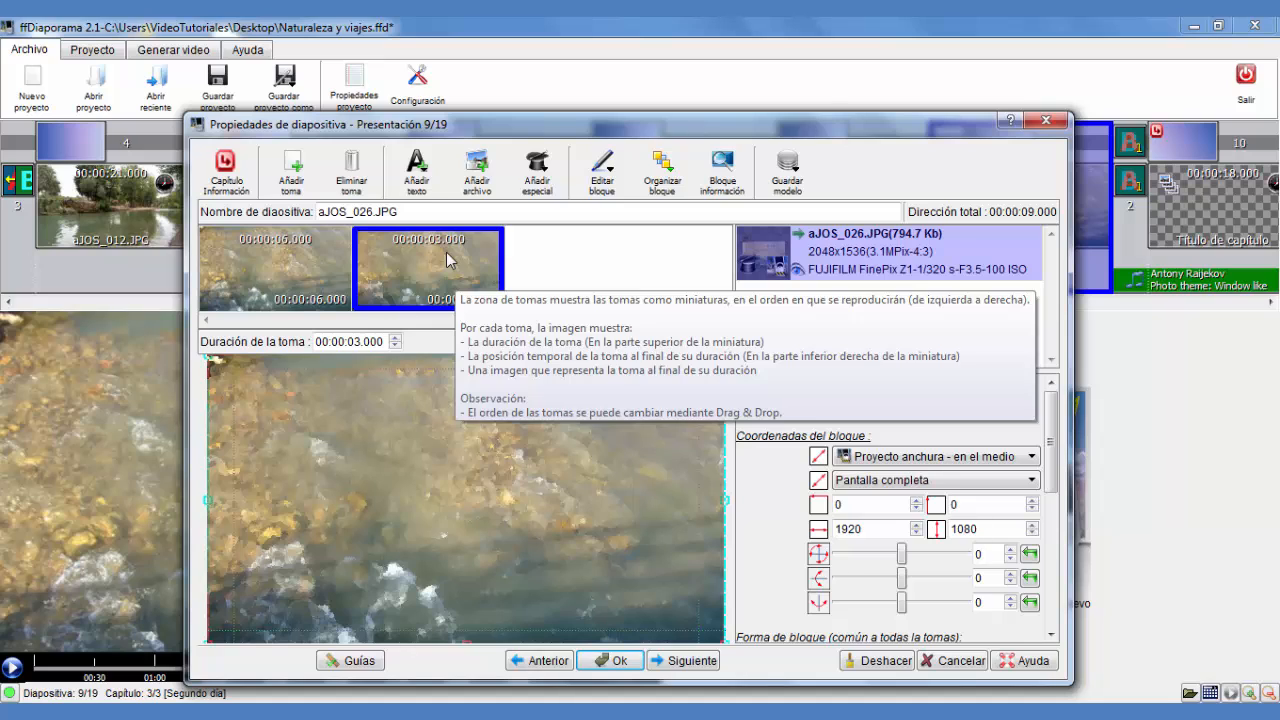
right_click(447, 260)
left_click(510, 268)
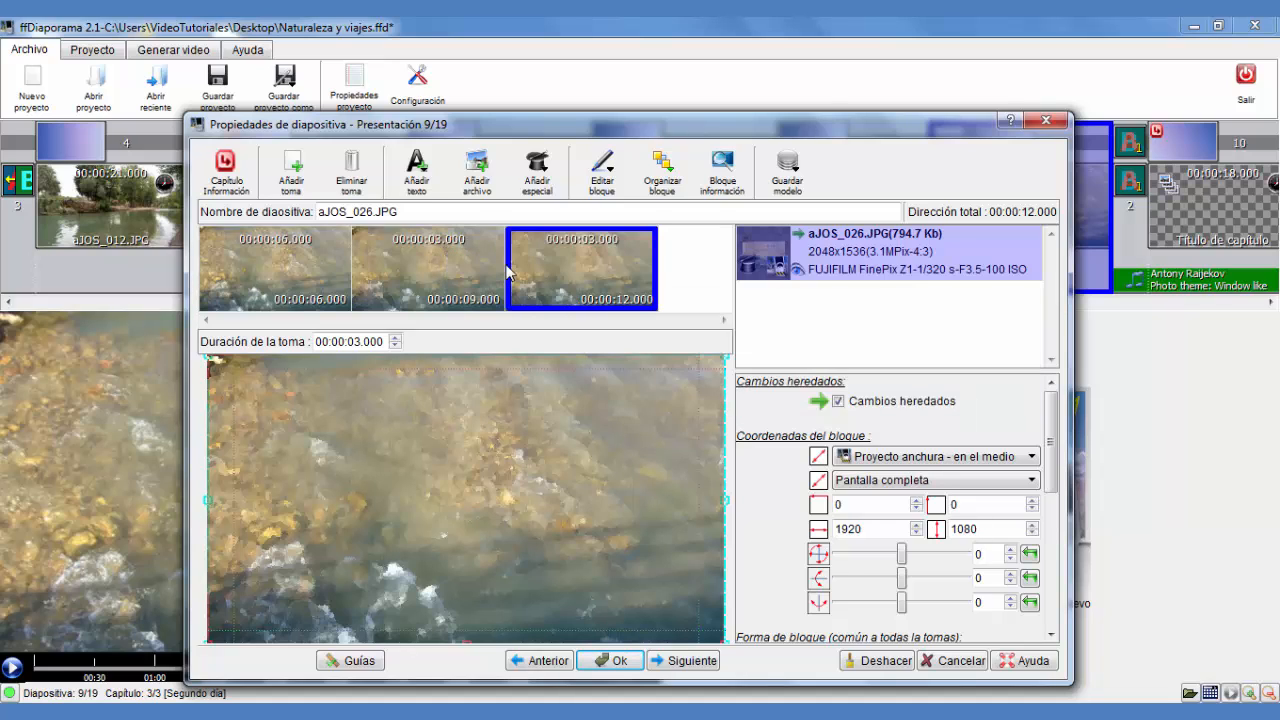
Review the third shot's duration and the shots, then close the slide properties
left_click(360, 341)
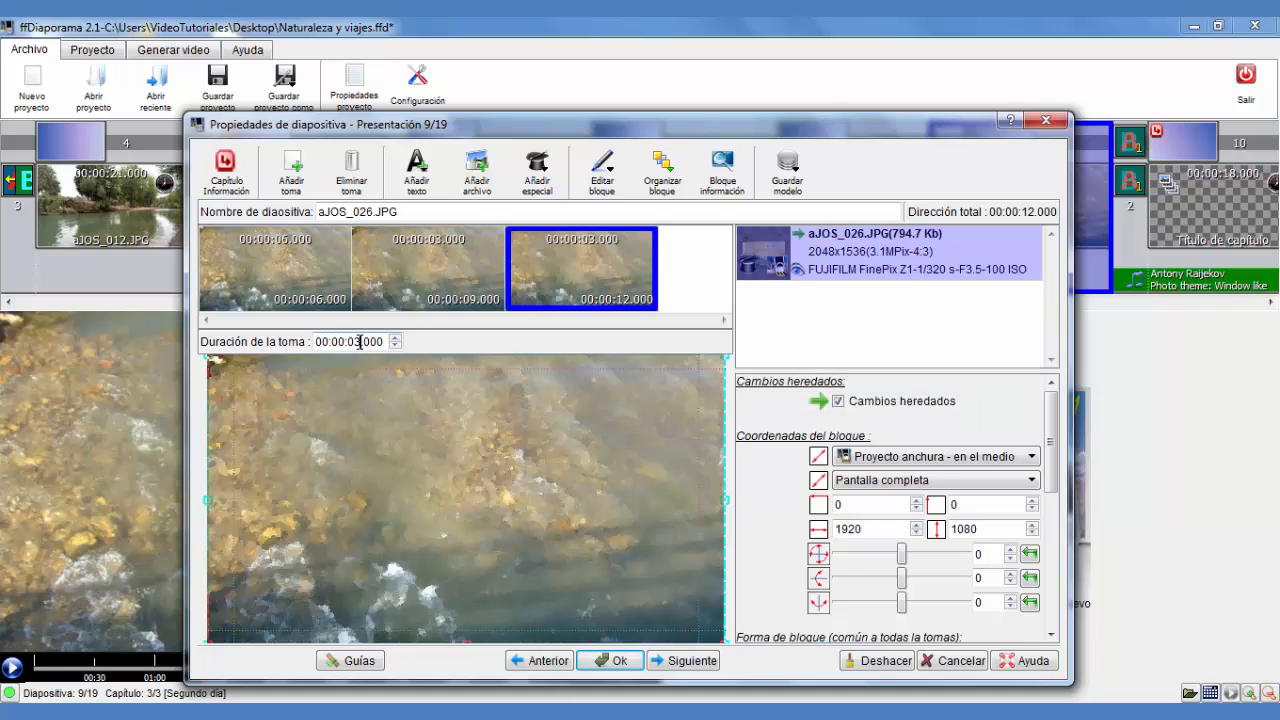
left_click(396, 338)
left_click(396, 338)
left_click(450, 259)
left_click(589, 261)
left_click(612, 660)
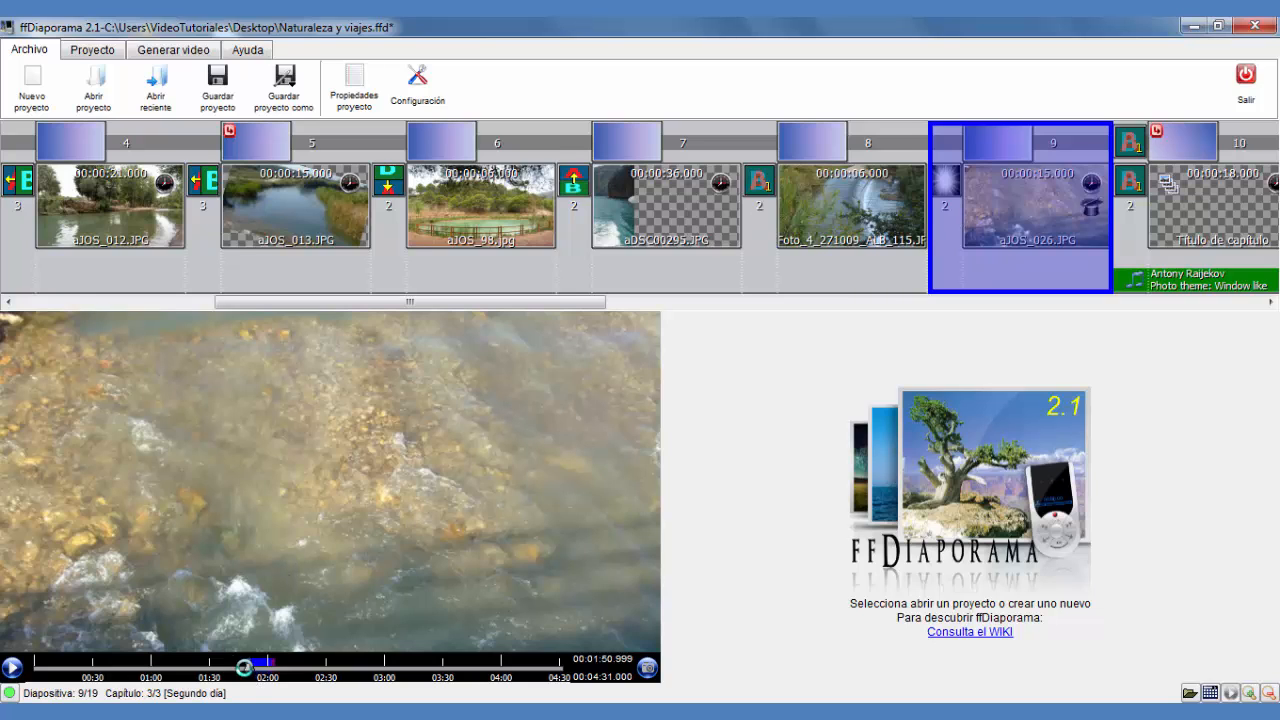
Preview the slideshow from around the ninth slide
left_click(243, 666)
left_click(11, 668)
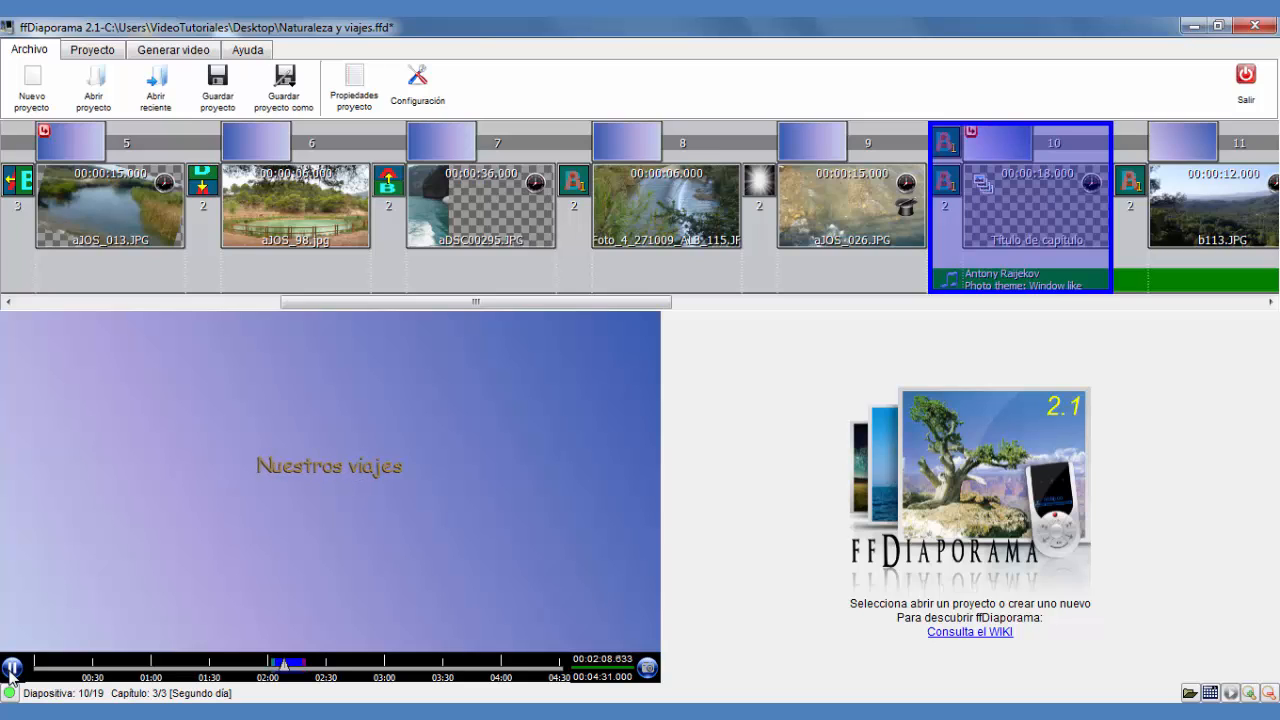
left_click(11, 668)
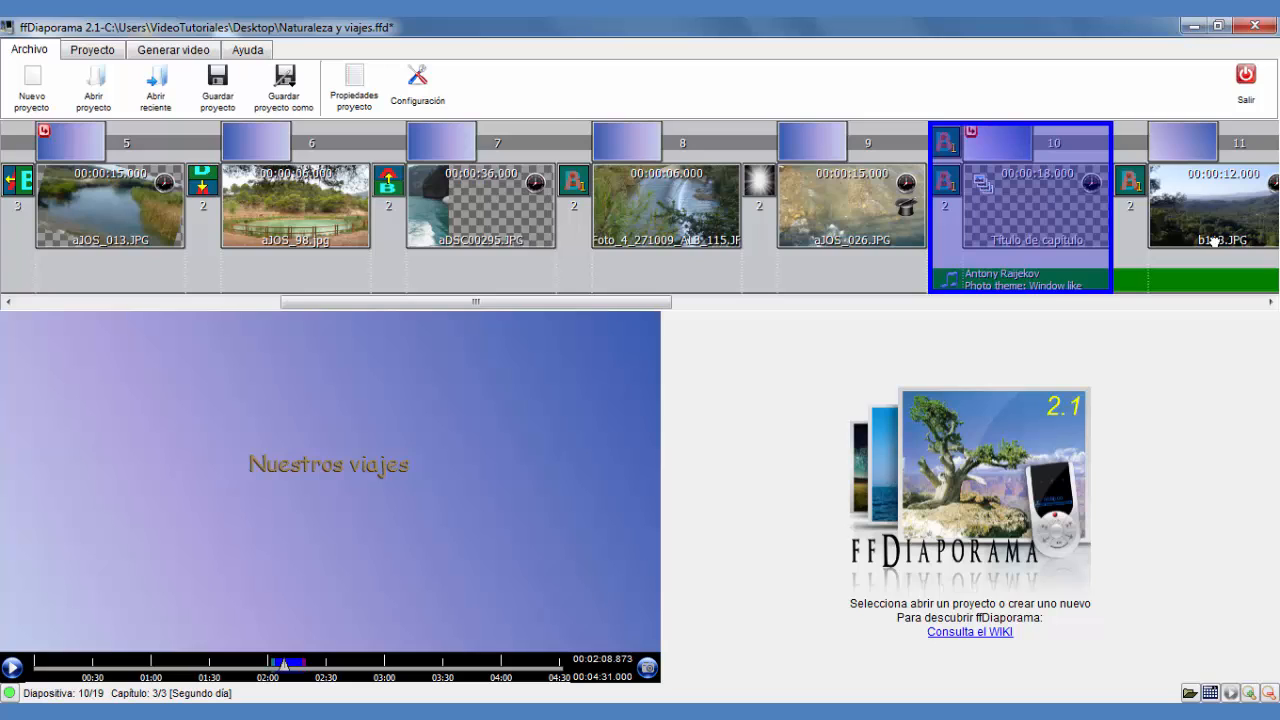
Continue previewing the slideshow further along and select the fourteenth slide, bALB_074.JPG
left_click(82, 55)
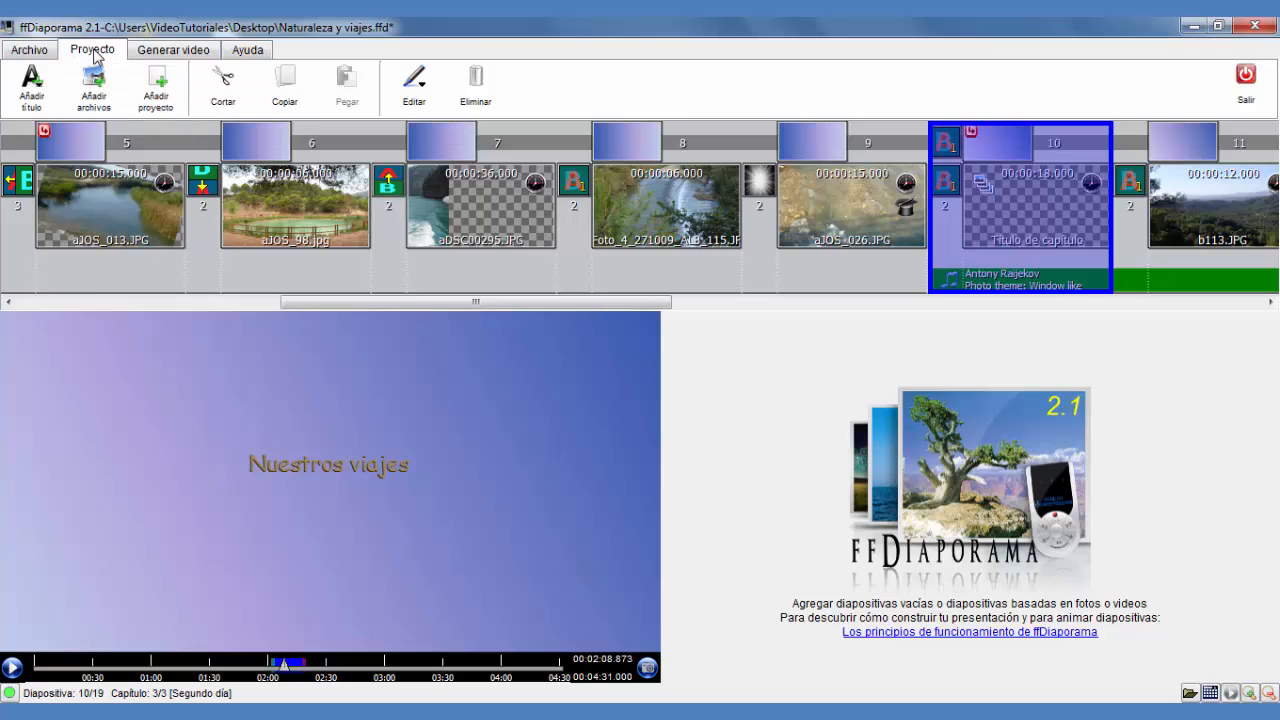
left_click(44, 52)
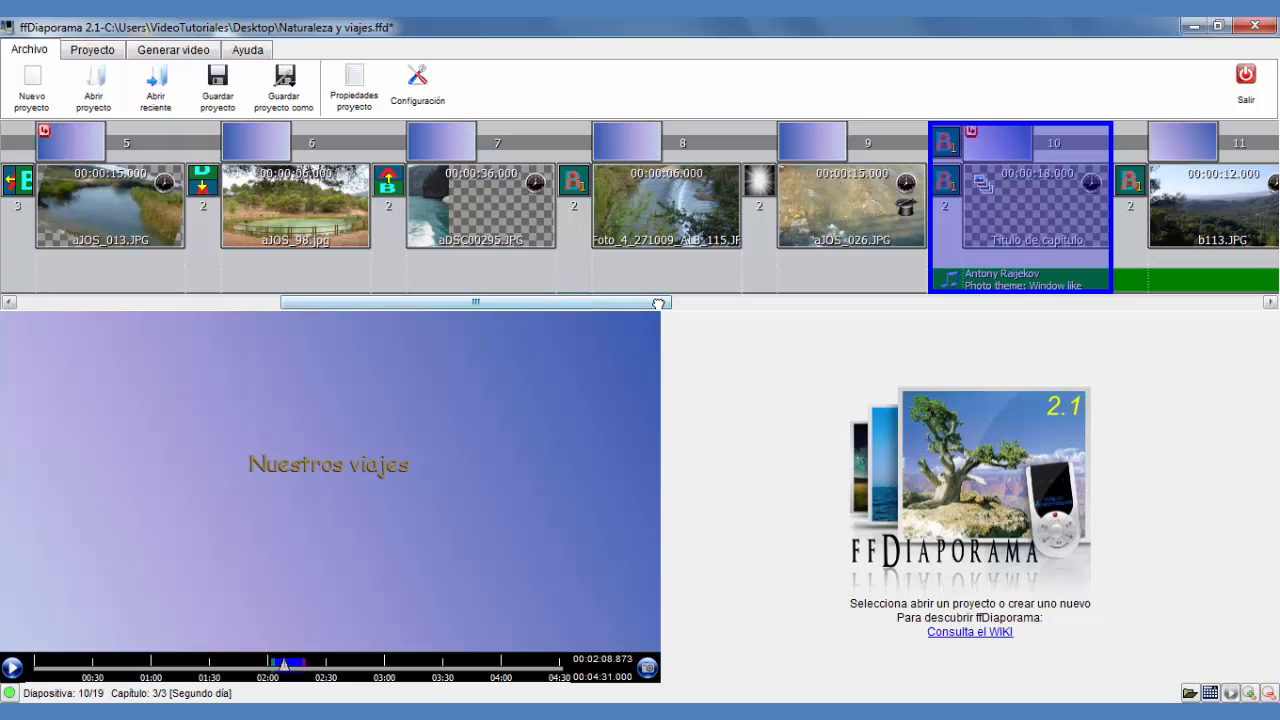
left_click_drag(658, 304, 658, 304)
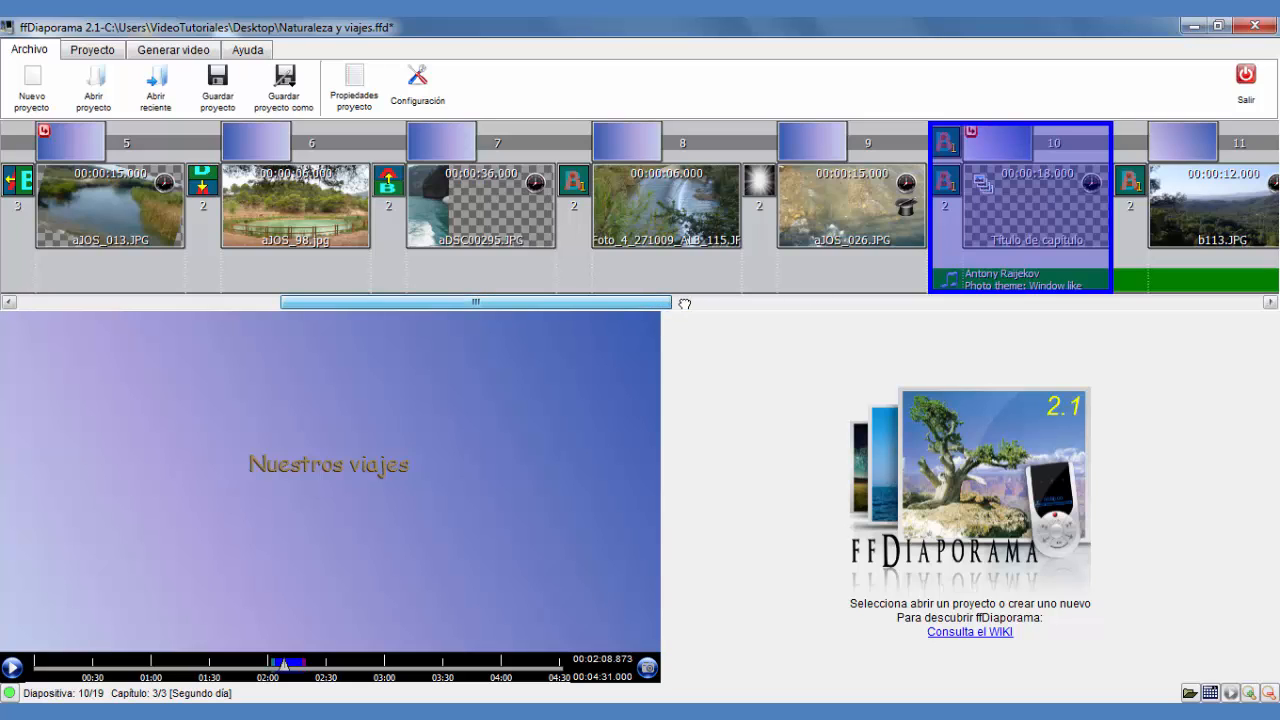
left_click_drag(685, 303, 759, 312)
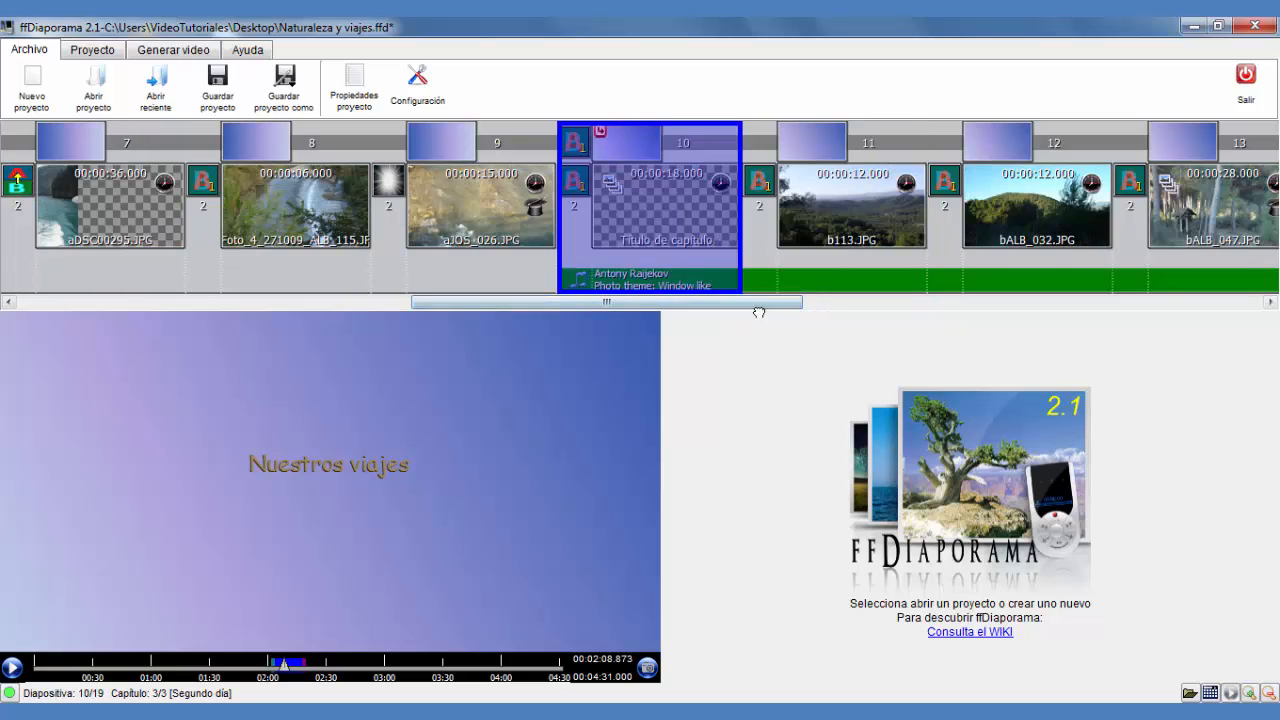
left_click(10, 672)
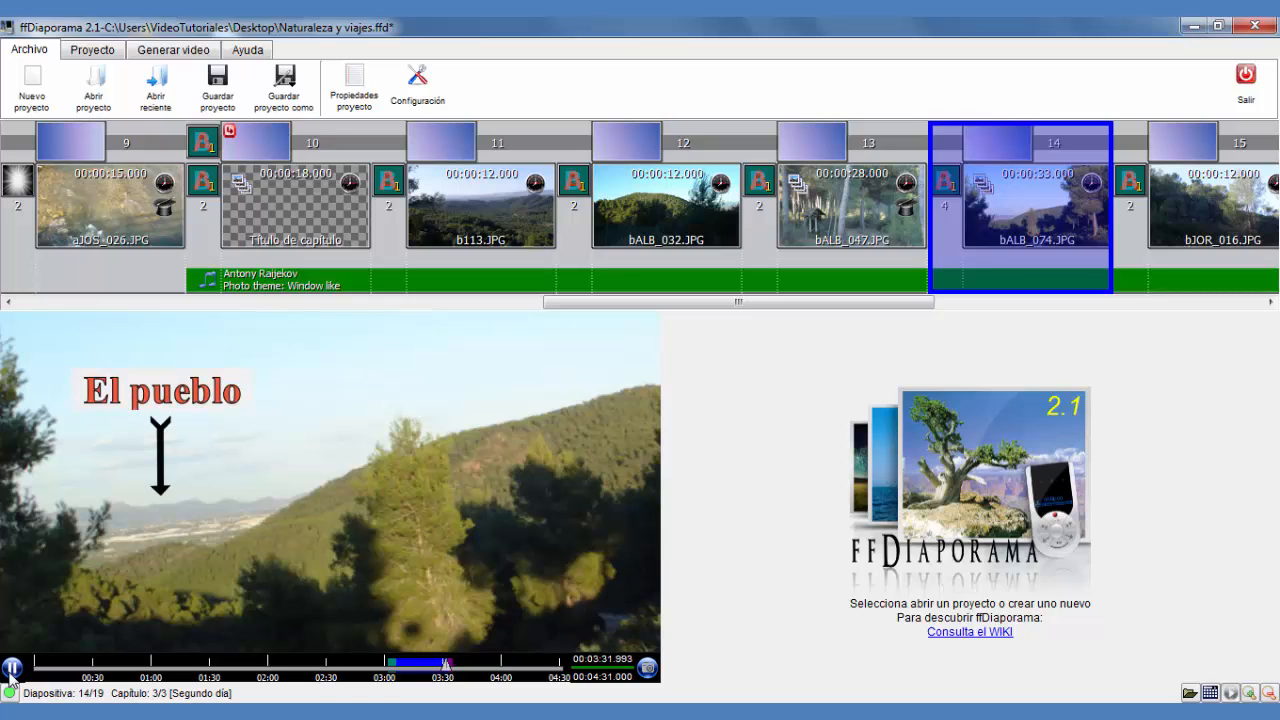
left_click(10, 670)
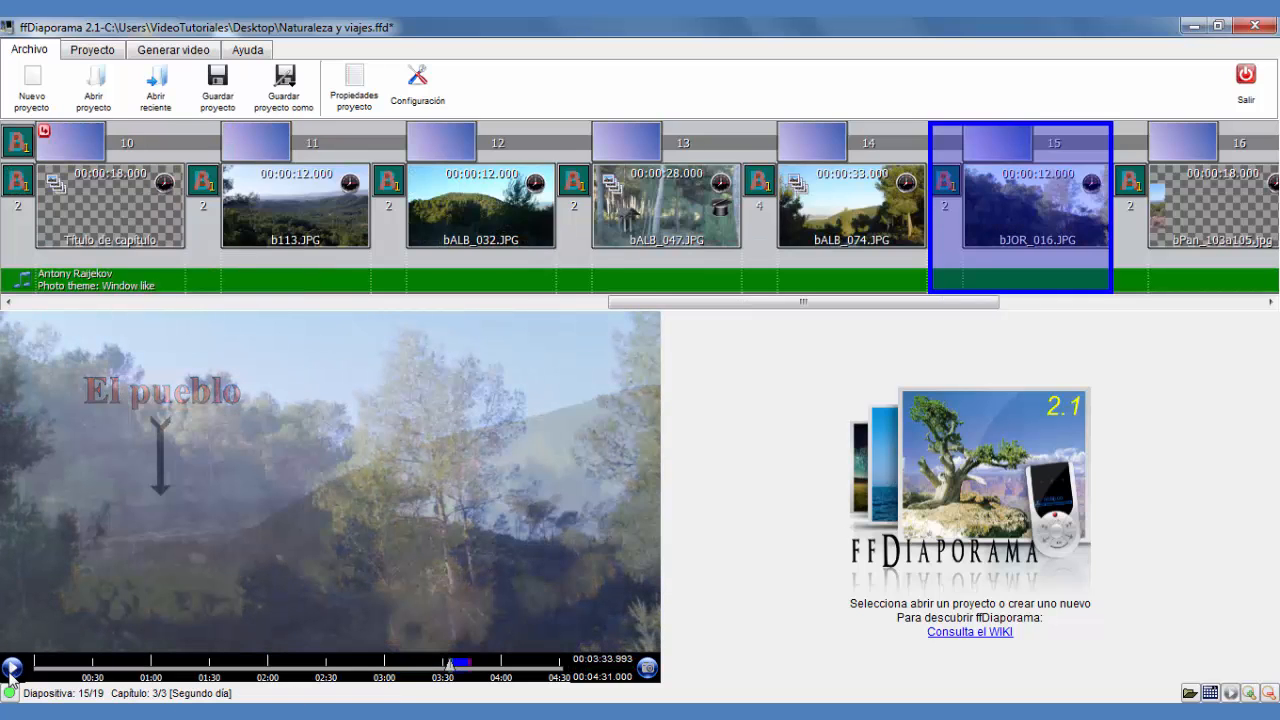
left_click(816, 228)
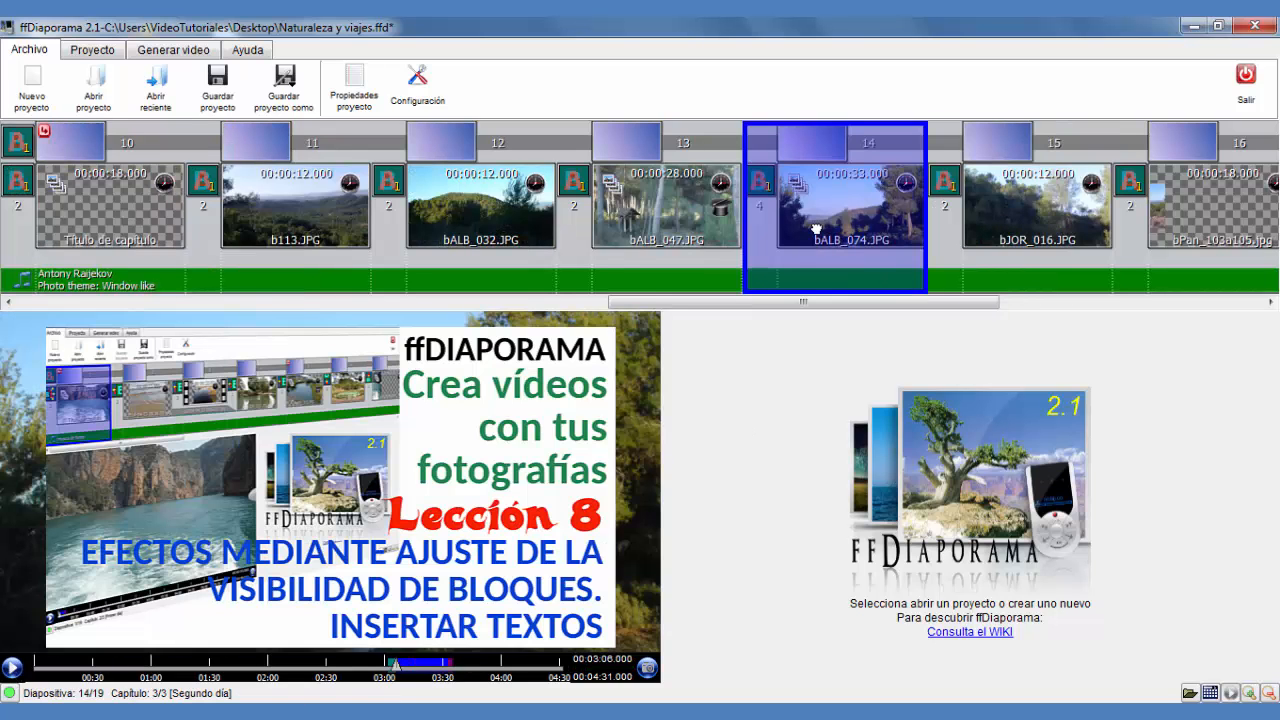